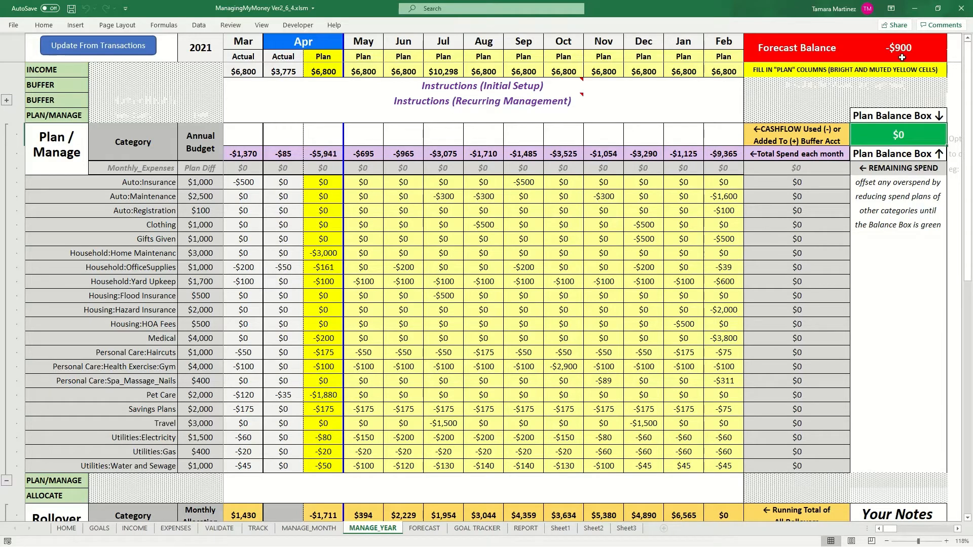
On the HOME sheet, hide the Forecast Summary and toggle the ABOUT Information on and off again.
click(71, 530)
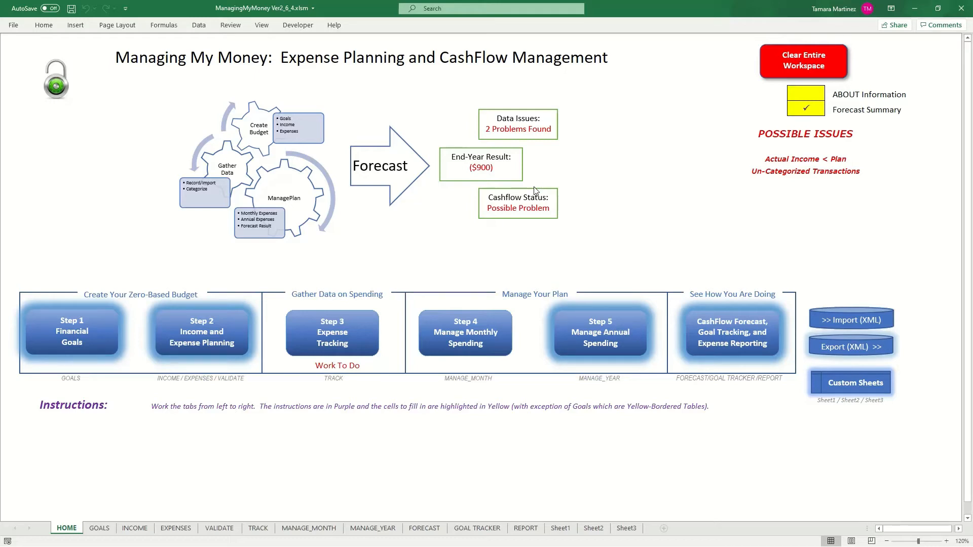
click(802, 109)
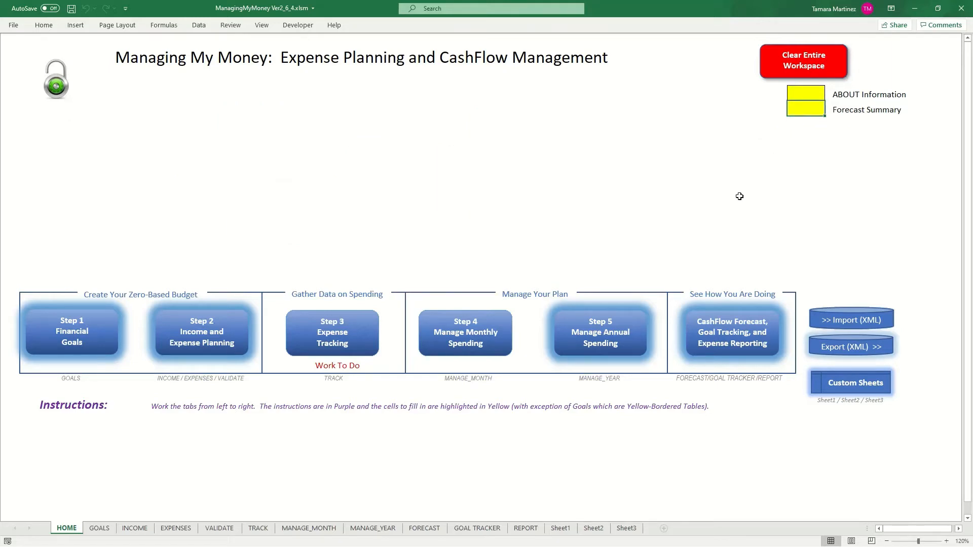
click(804, 92)
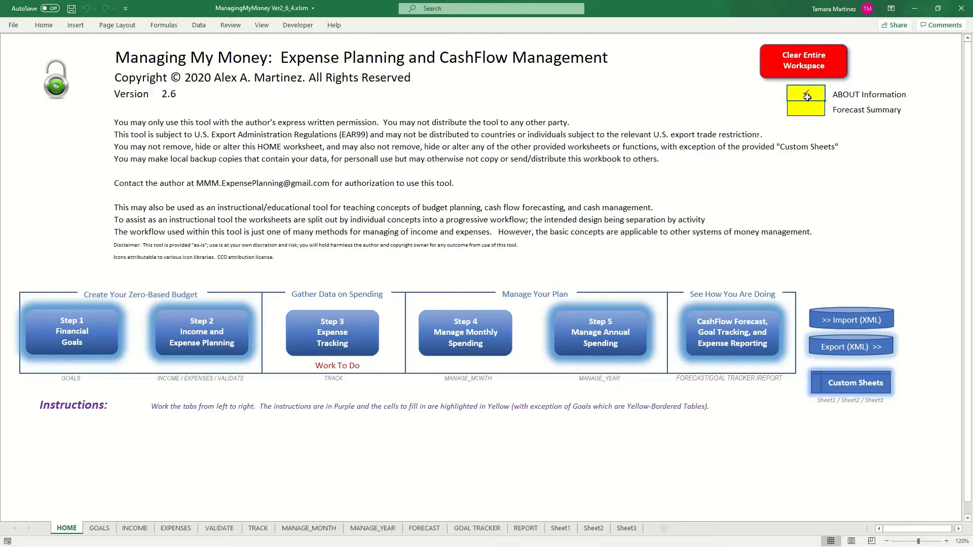
click(801, 96)
click(805, 97)
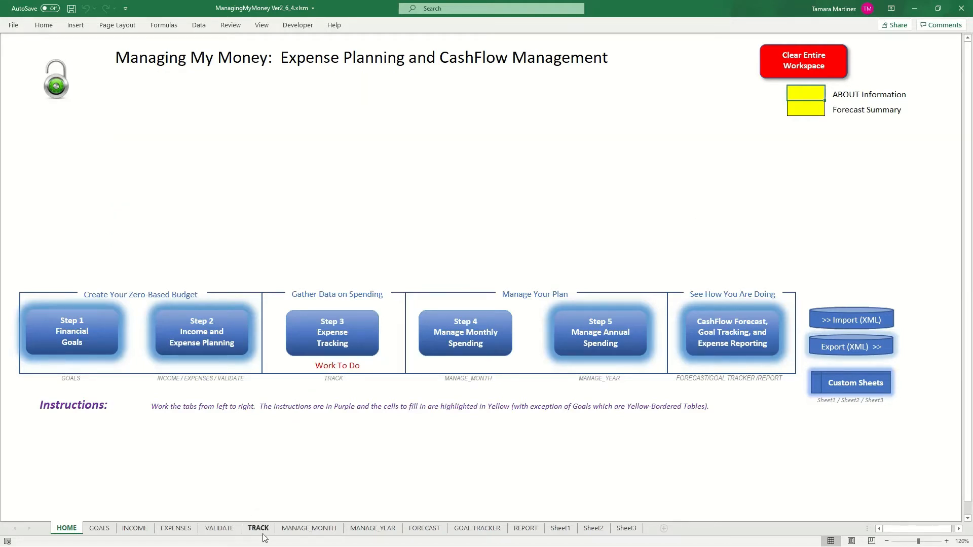
Check the current forecast on MANAGE_MONTH and compare the Forecast Balance with the Plan Balance Box on MANAGE_YEAR.
click(296, 529)
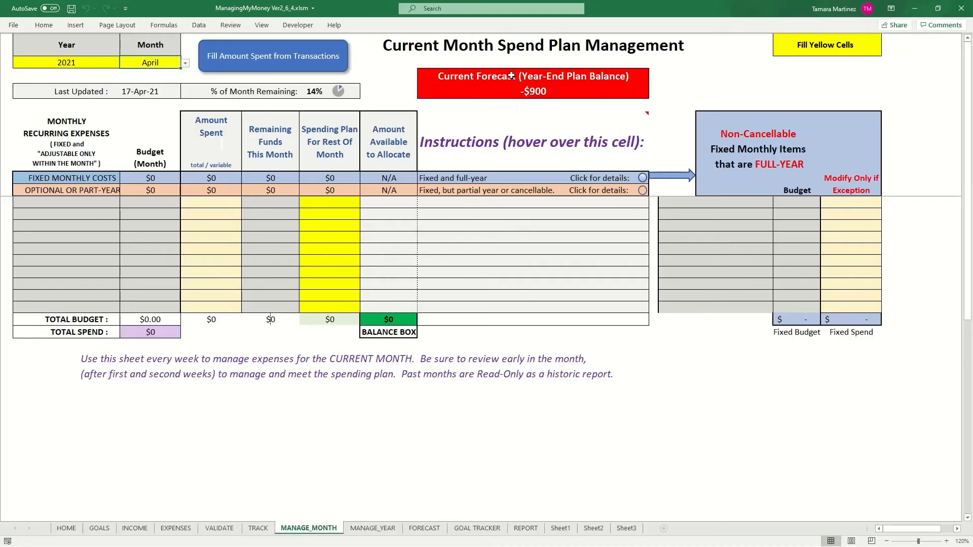
click(372, 529)
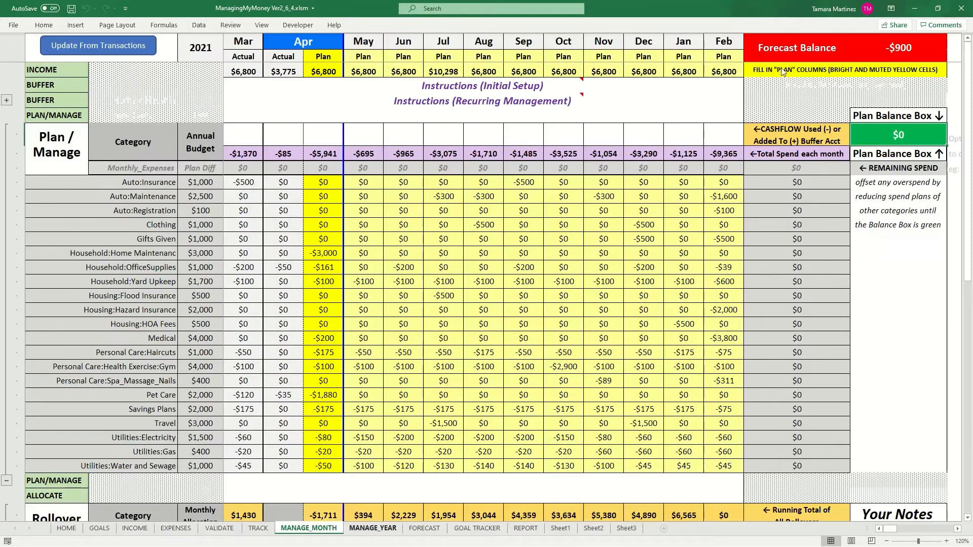
click(894, 47)
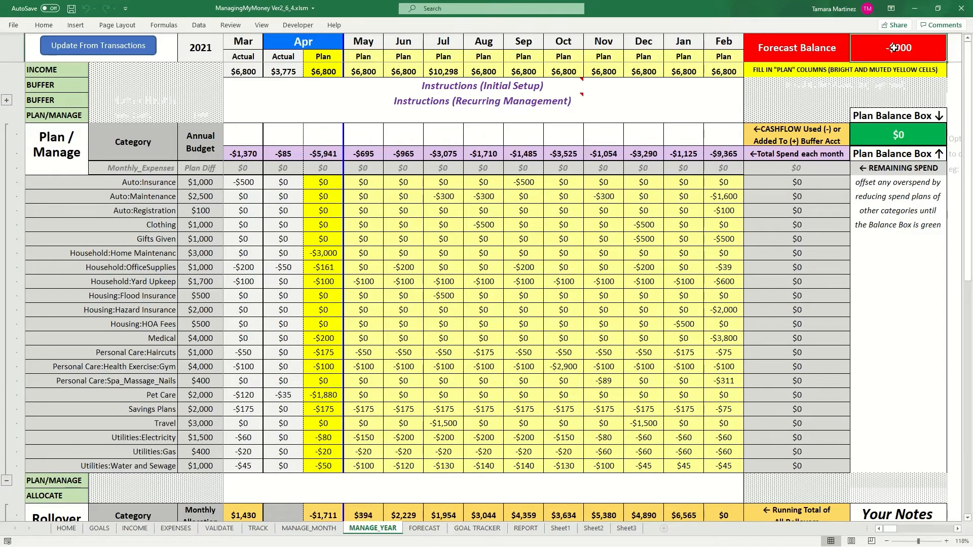
click(904, 137)
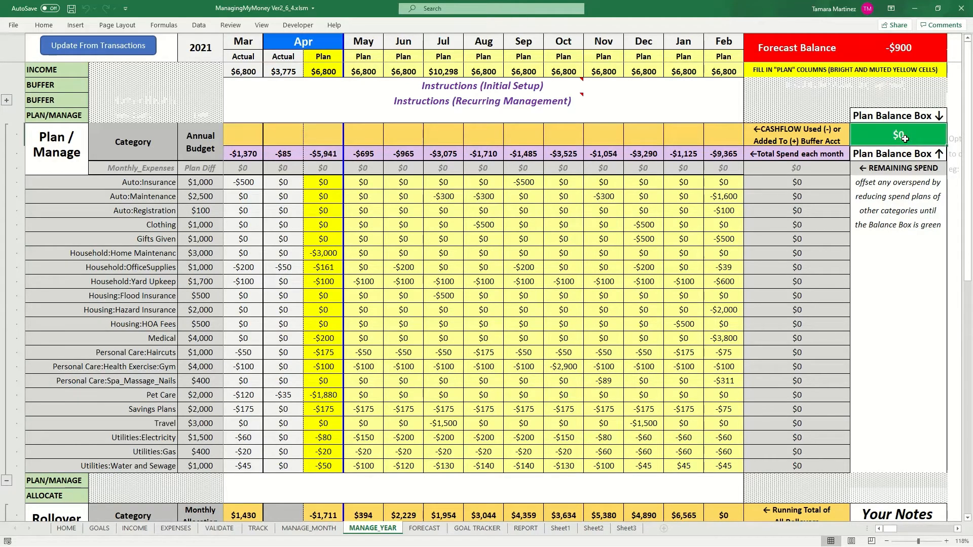
click(892, 51)
click(893, 137)
Return to the HOME sheet and display the Forecast Summary.
click(66, 528)
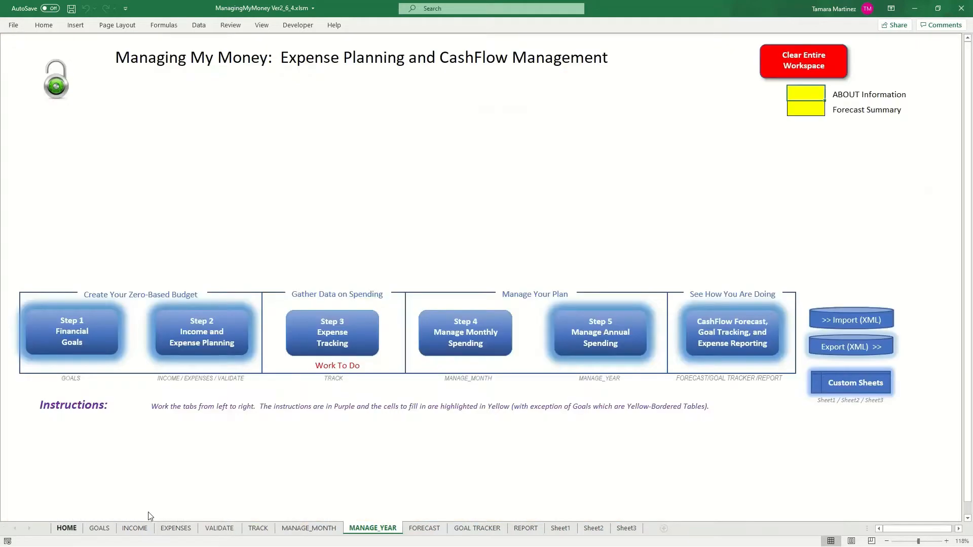
click(811, 111)
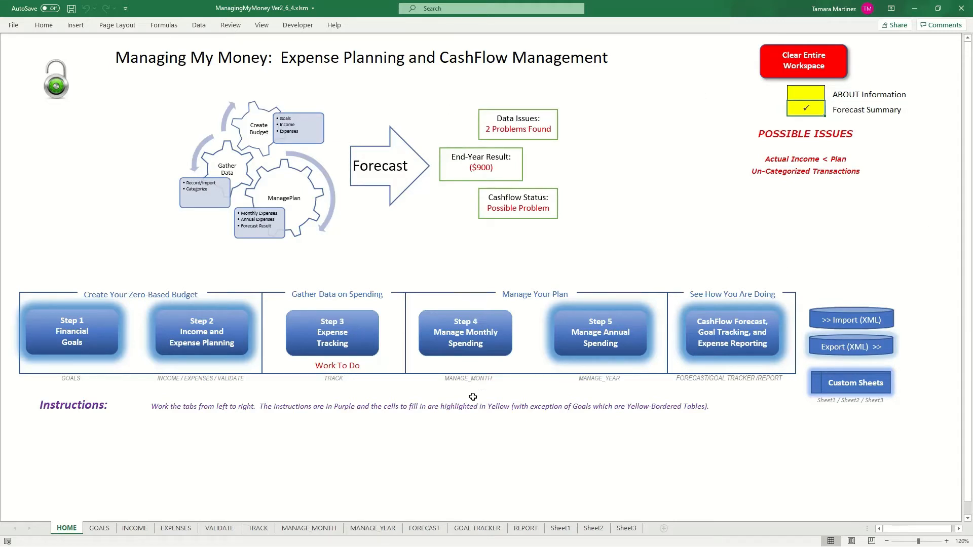
Examine the Data Quality Check and Future Cashflow Status tables on the FORECAST sheet.
click(430, 531)
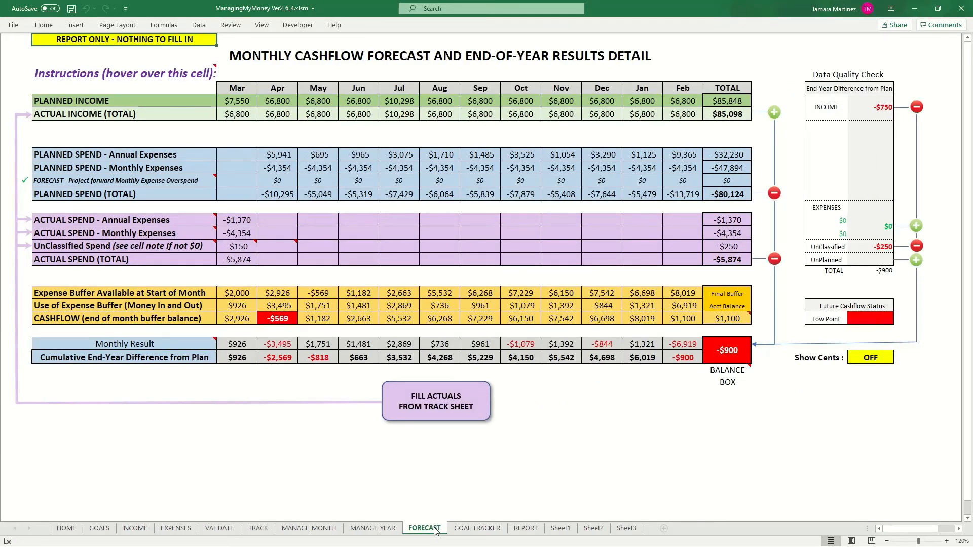
click(845, 89)
drag(845, 89, 876, 257)
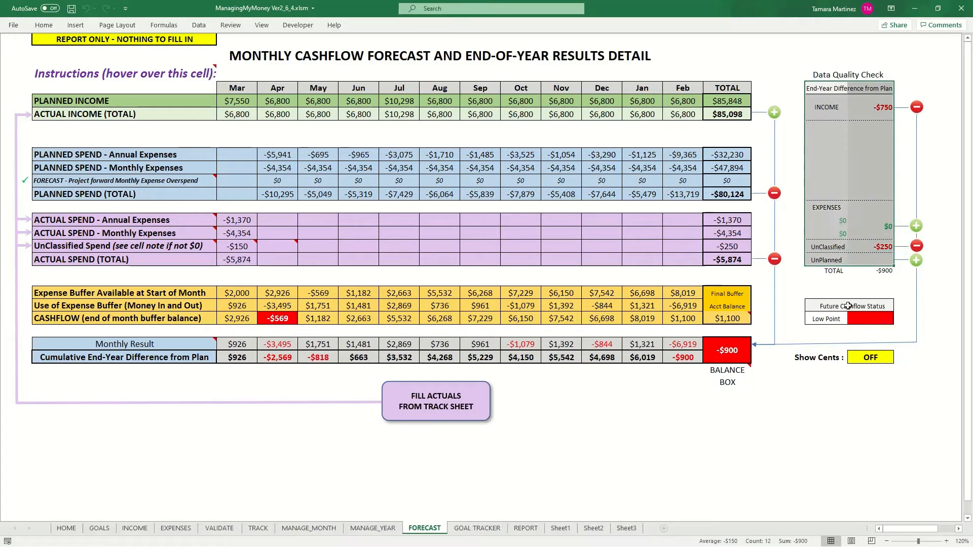
drag(835, 306, 884, 318)
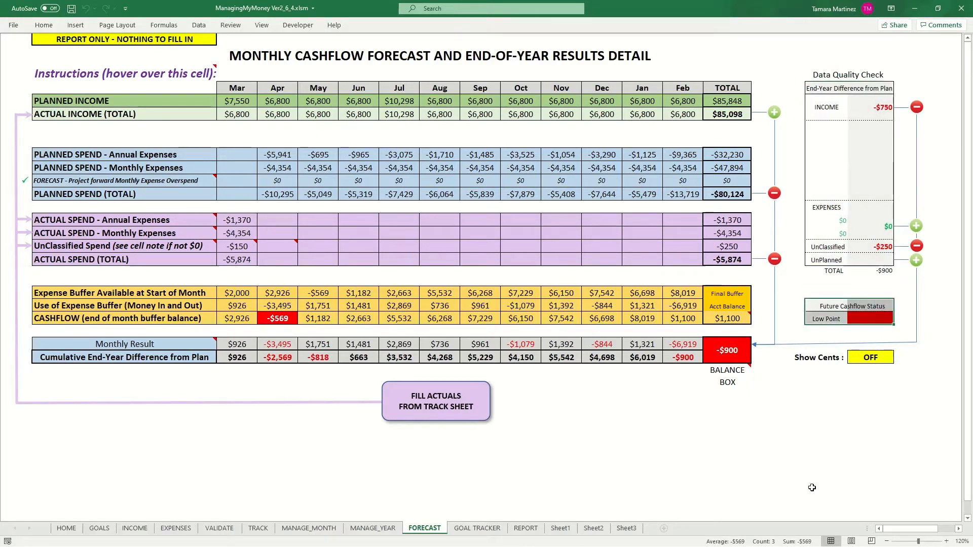
click(816, 458)
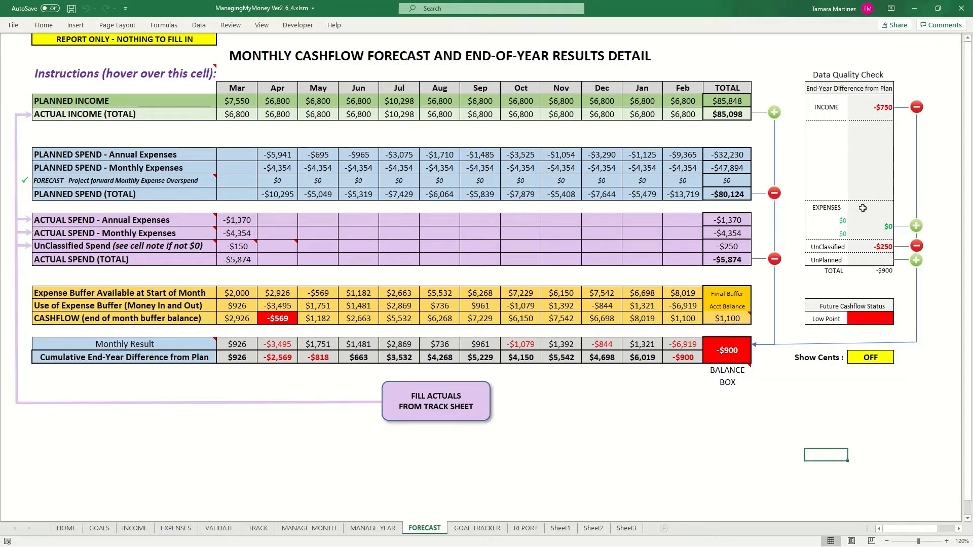
Review the possible issues on HOME, and compare planned with actual income and the income difference on FORECAST.
click(66, 528)
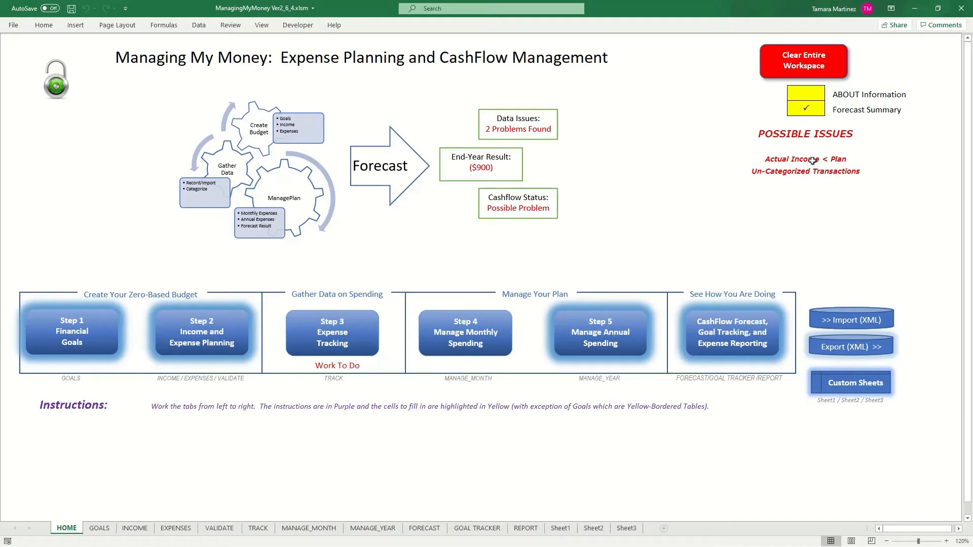
click(424, 531)
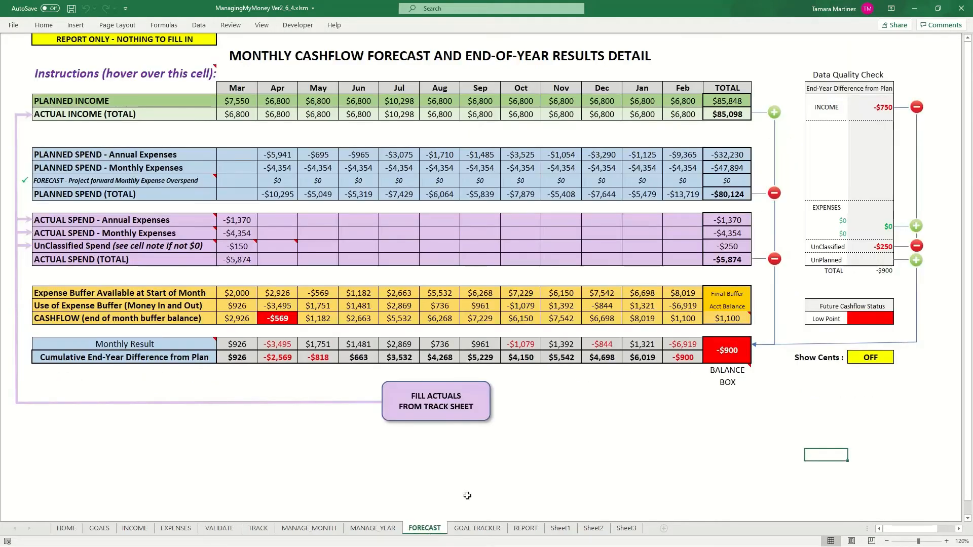
click(869, 109)
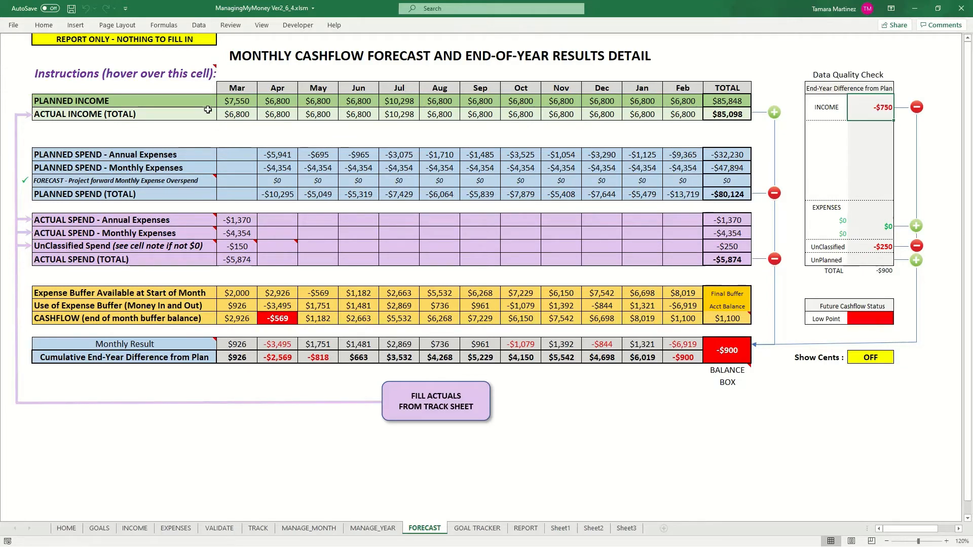
drag(226, 101, 674, 95)
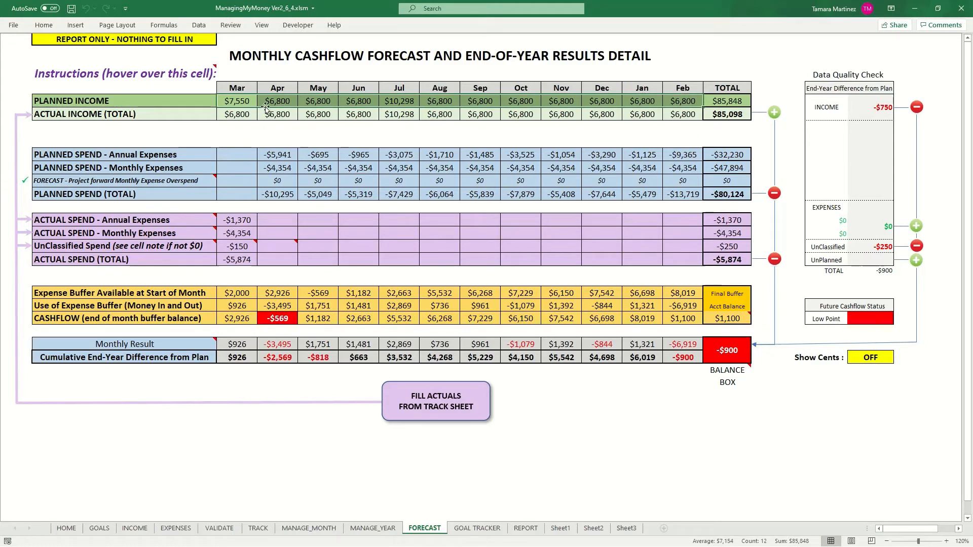
drag(239, 112, 585, 109)
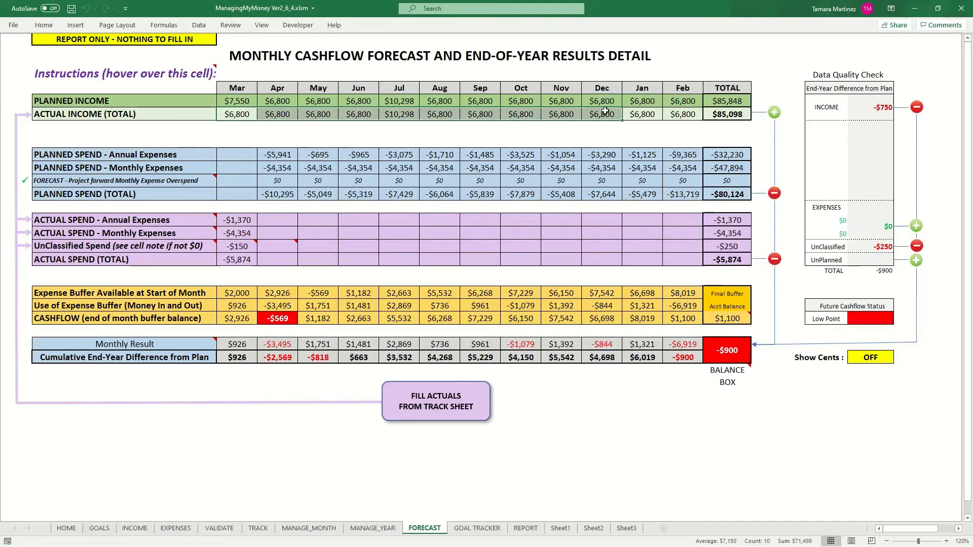
click(278, 136)
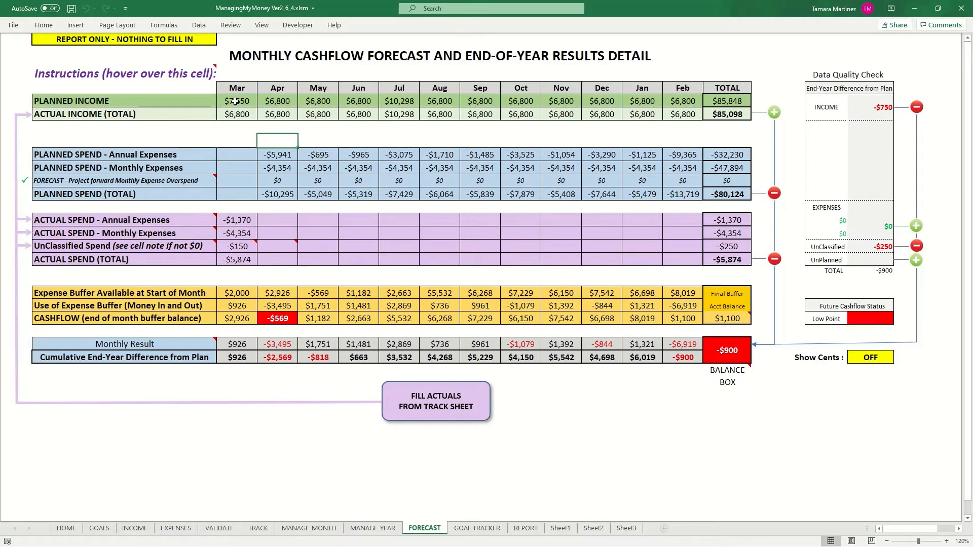
click(235, 102)
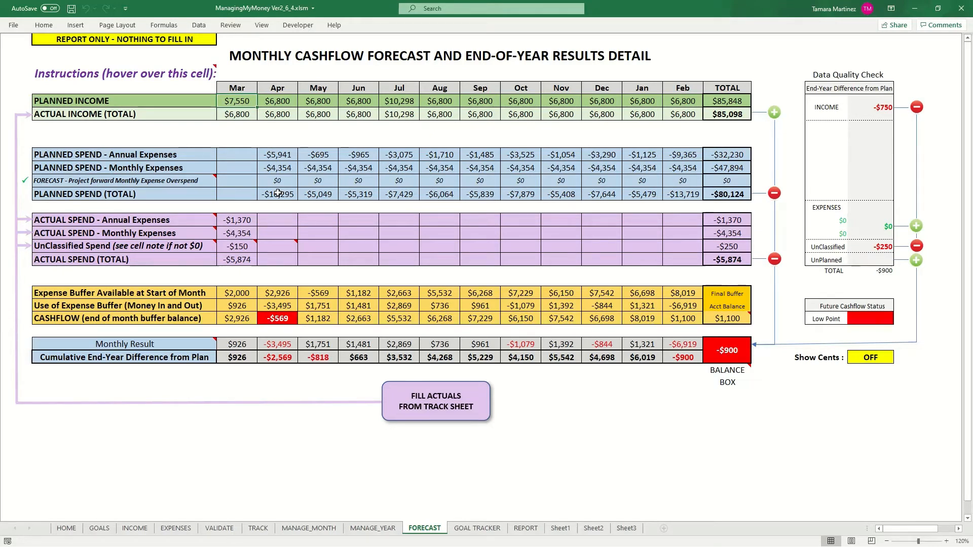
click(250, 116)
click(883, 104)
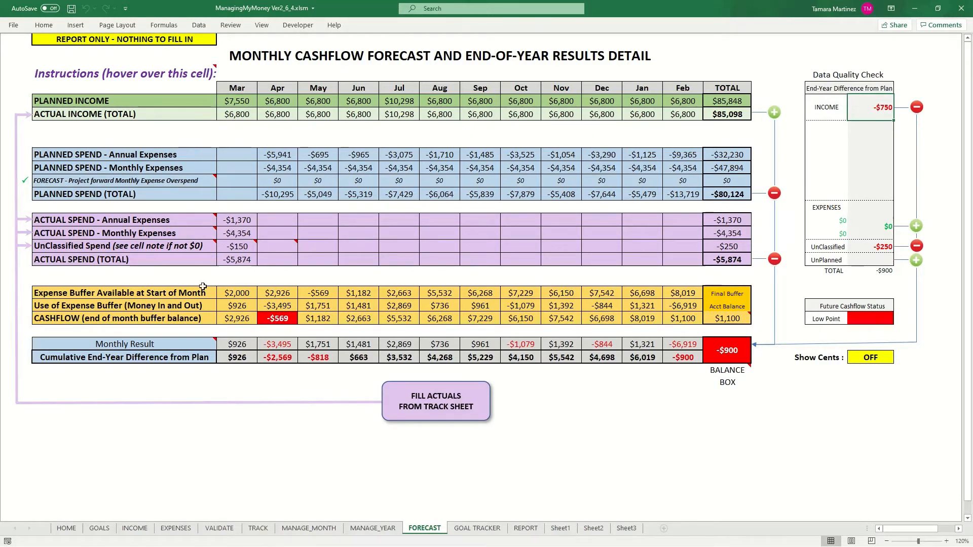
Examine the March income entries, especially the Tax Refund, and the monthly income total on the INCOME sheet.
click(134, 529)
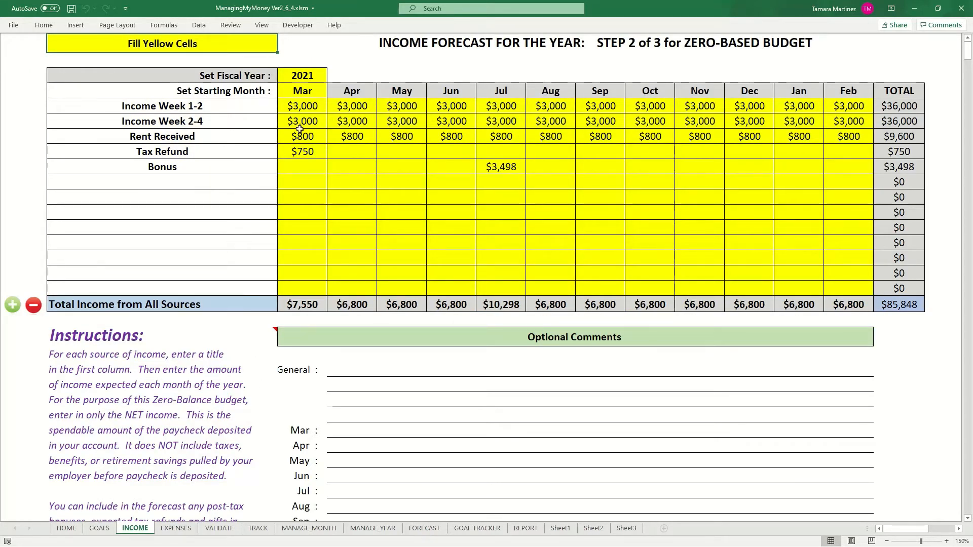
drag(310, 105, 306, 154)
click(302, 196)
click(307, 153)
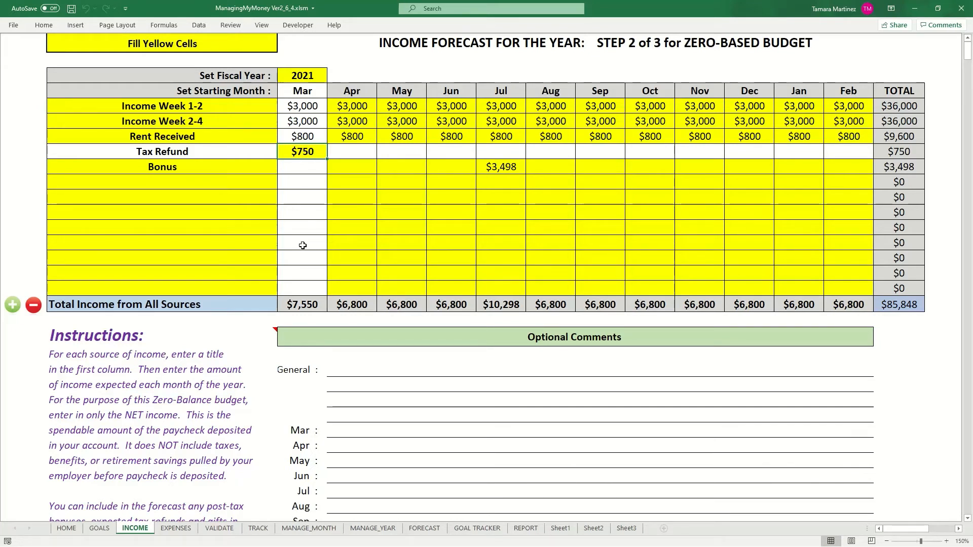
click(309, 304)
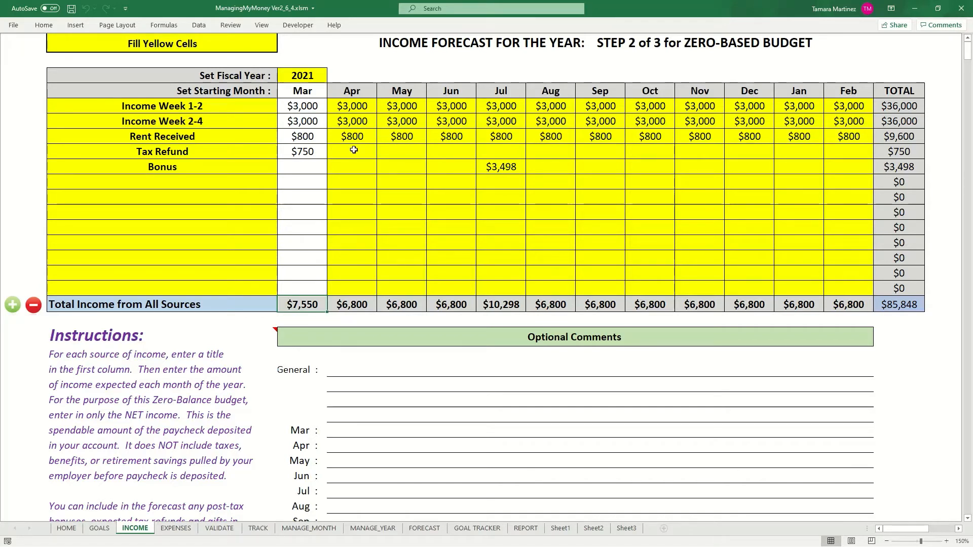
click(306, 156)
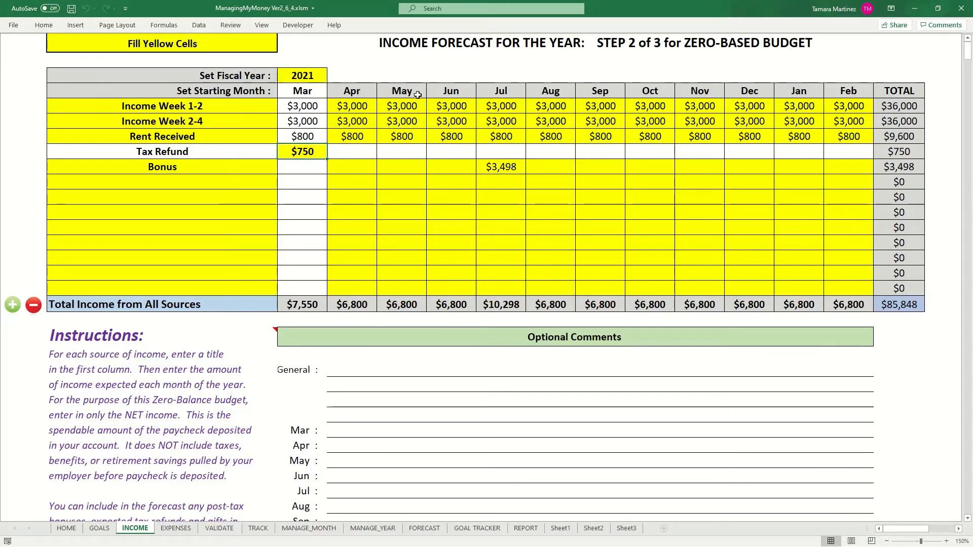
click(299, 170)
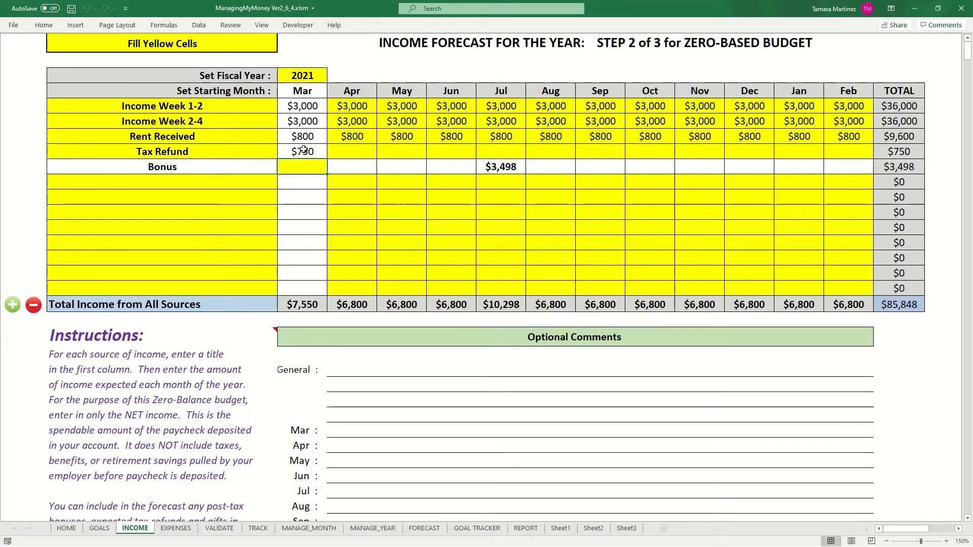
Clear the March Tax Refund amount and enter 750 as the Tax Refund for May.
click(303, 150)
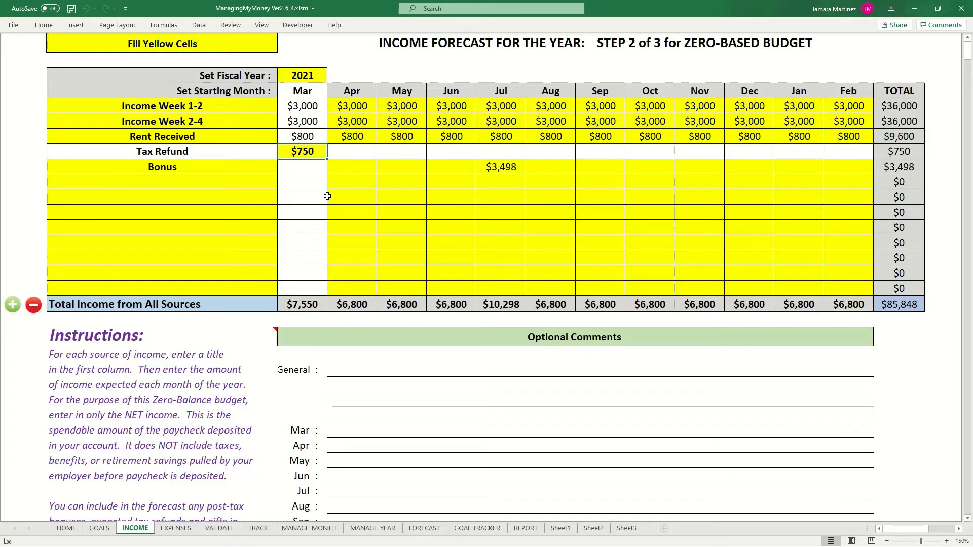
key(Delete)
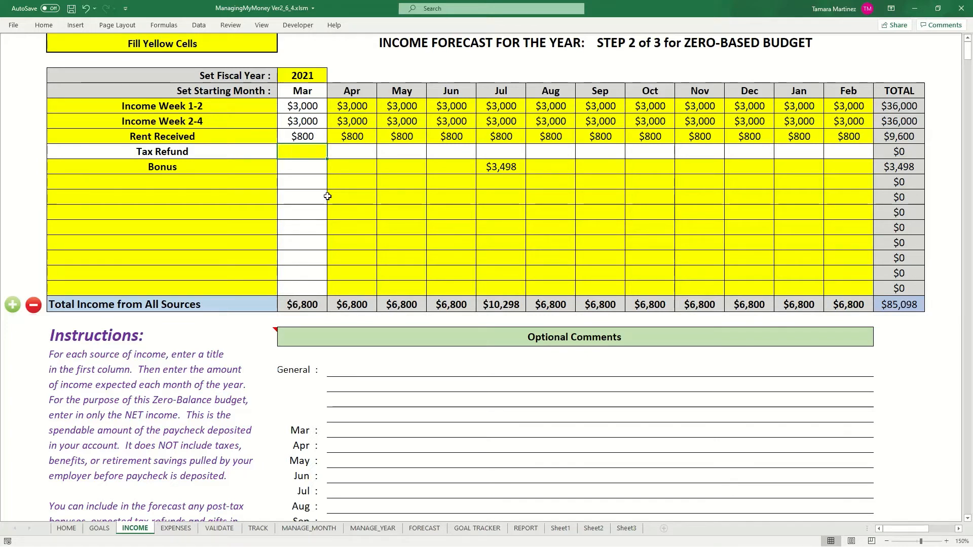
click(406, 152)
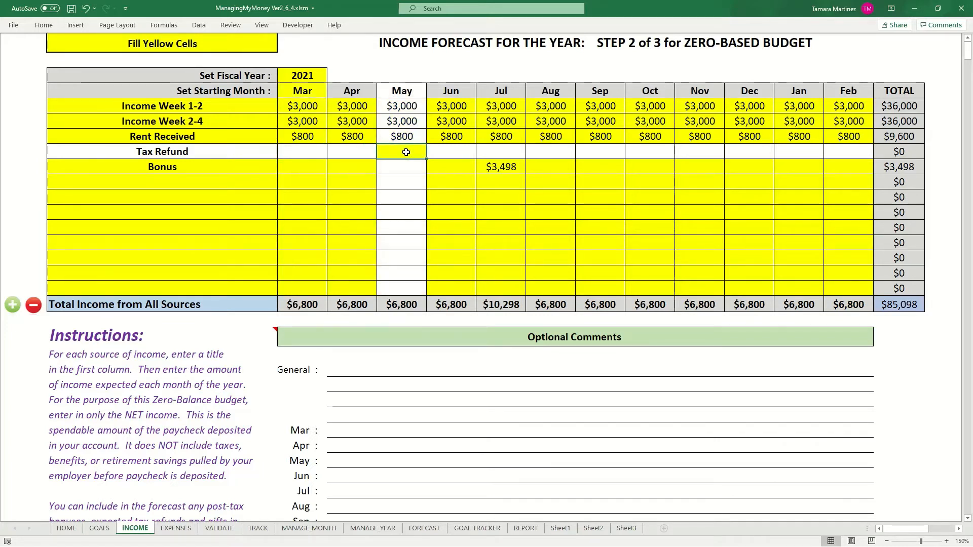
text(750)
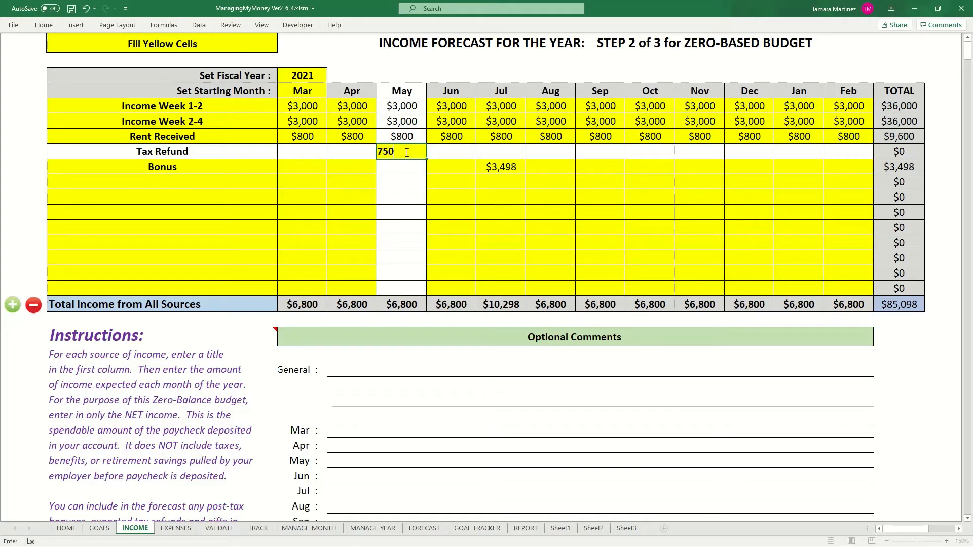
key(Return)
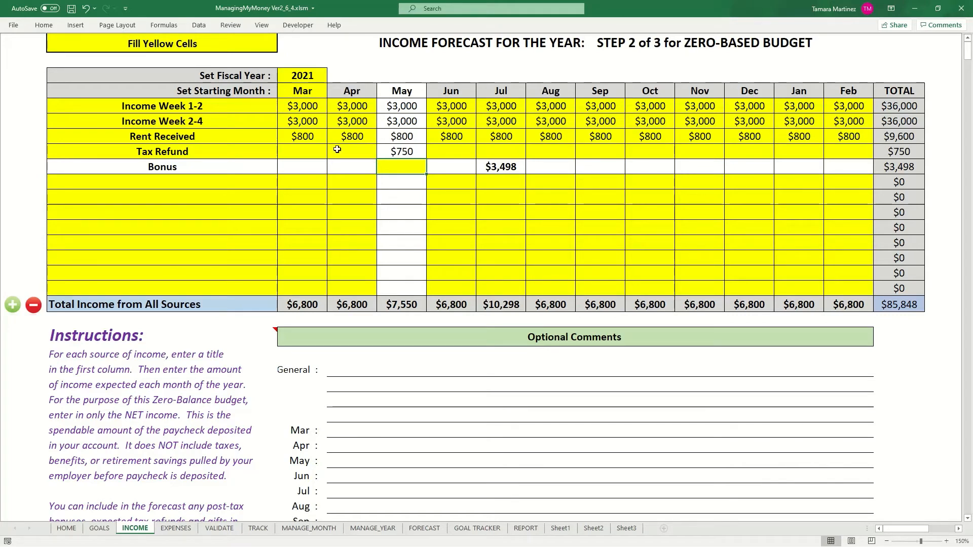
Recheck the planned and actual income rows on FORECAST and the Forecast Summary on HOME.
click(424, 529)
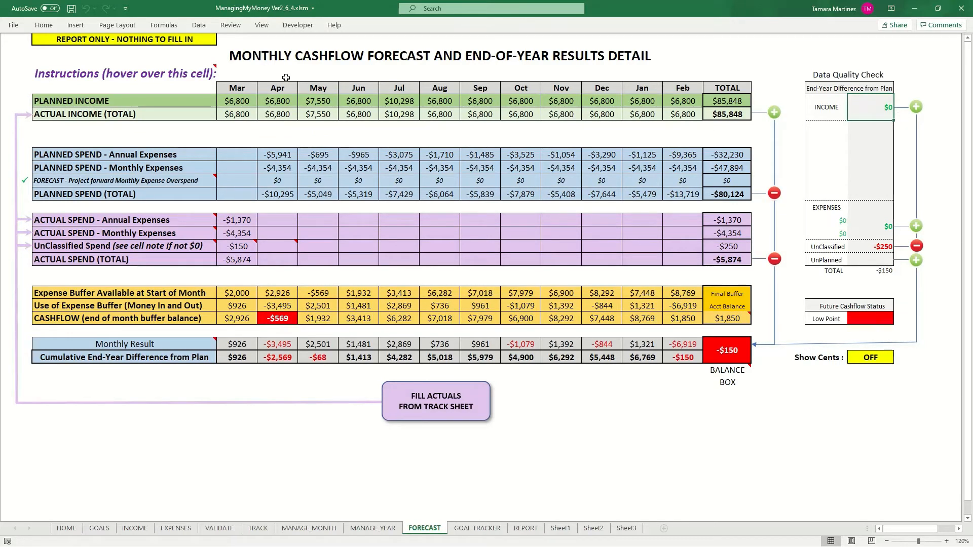
drag(226, 102, 669, 114)
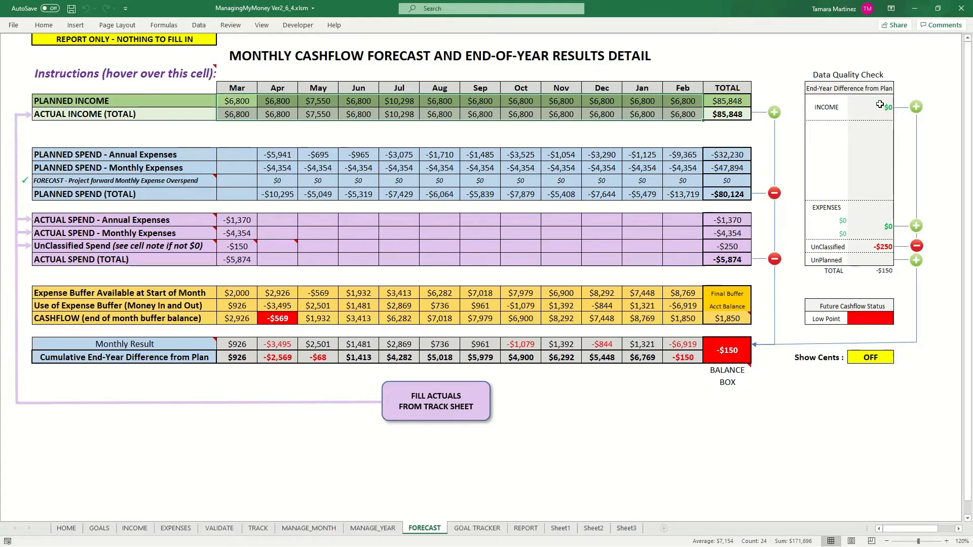
click(67, 528)
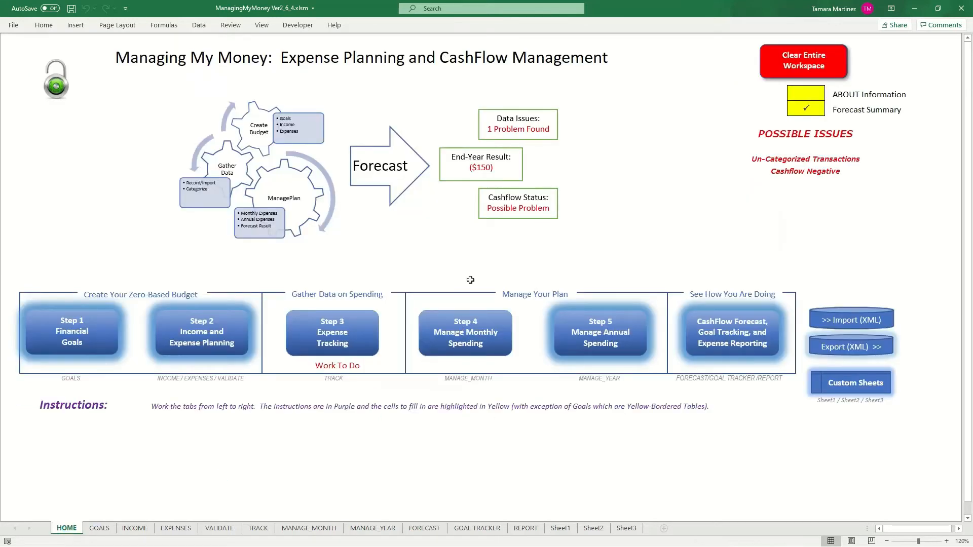
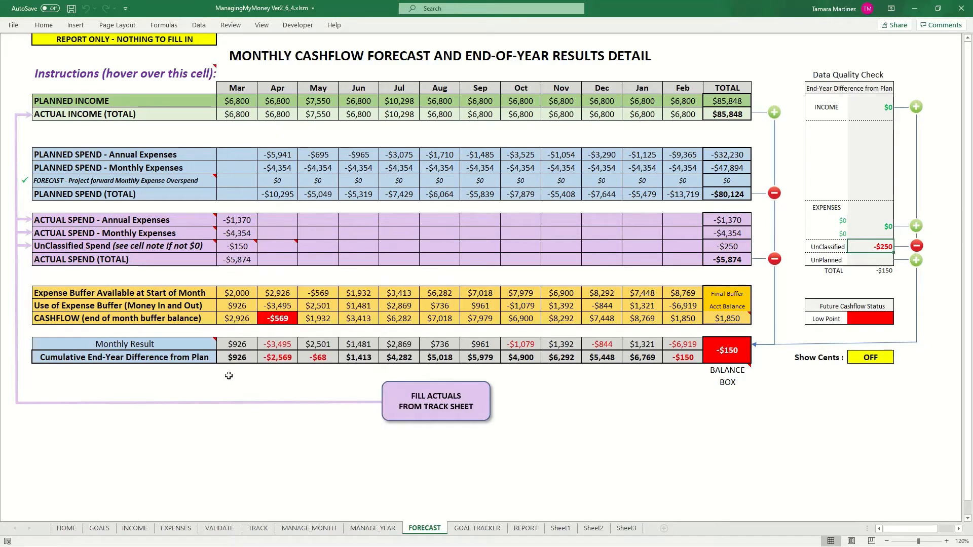
Read the cell notes on the March and April UnClassified Spend entries on the FORECAST sheet.
mouse_move(240, 246)
click(266, 245)
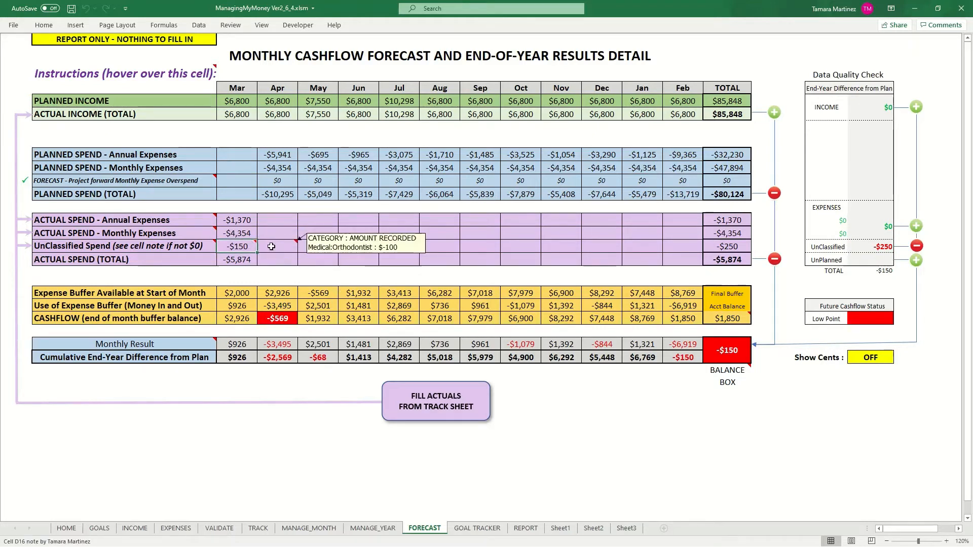
click(325, 503)
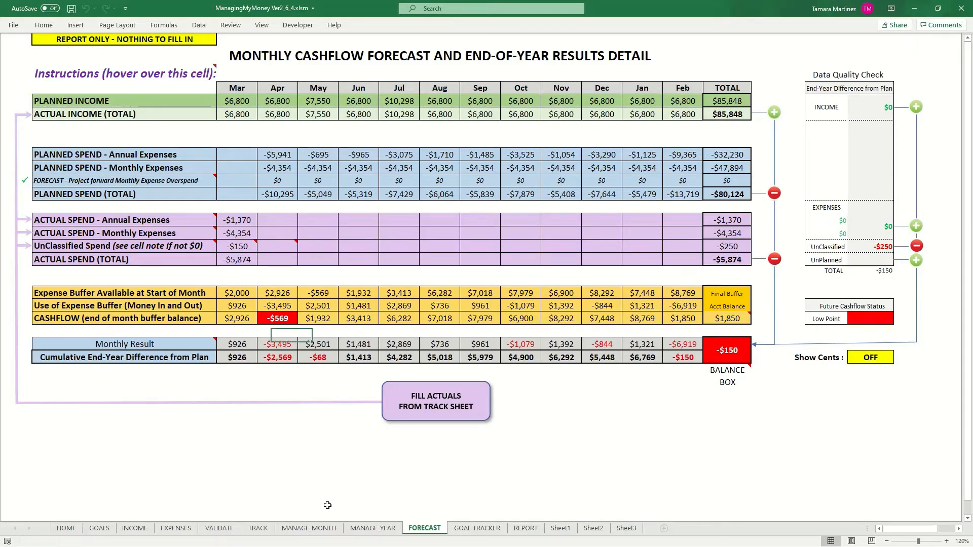
mouse_move(276, 244)
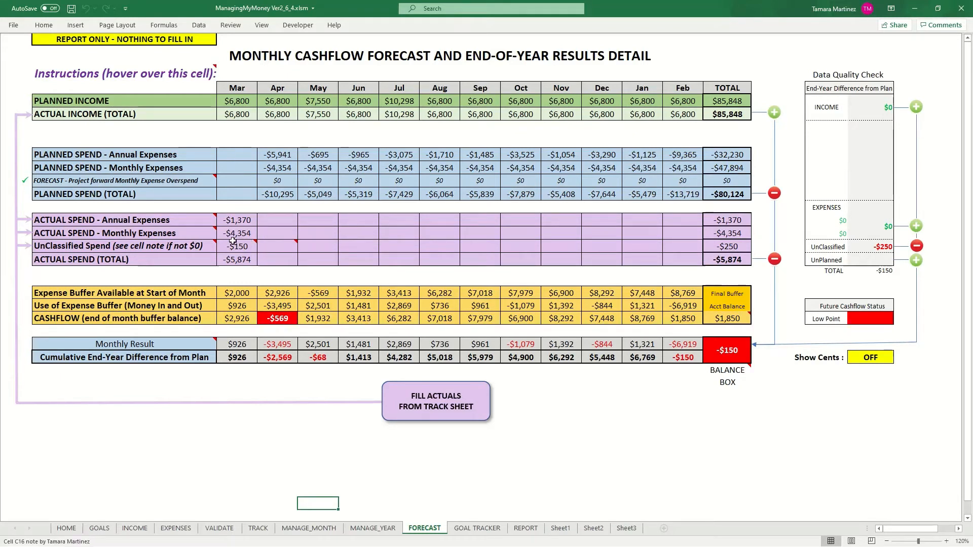
mouse_move(237, 245)
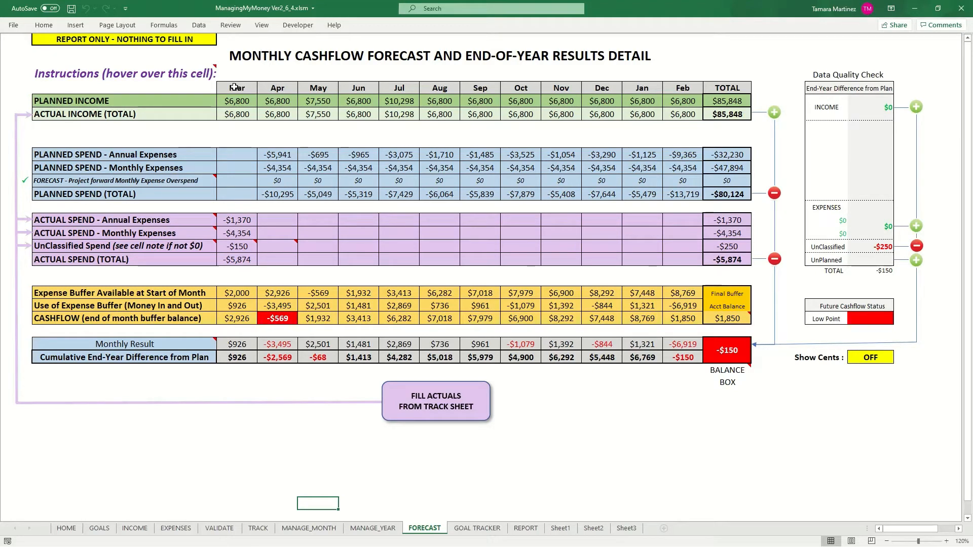
Review the March actual spend figures and the April planned spend figures on FORECAST.
click(229, 220)
drag(229, 220, 236, 261)
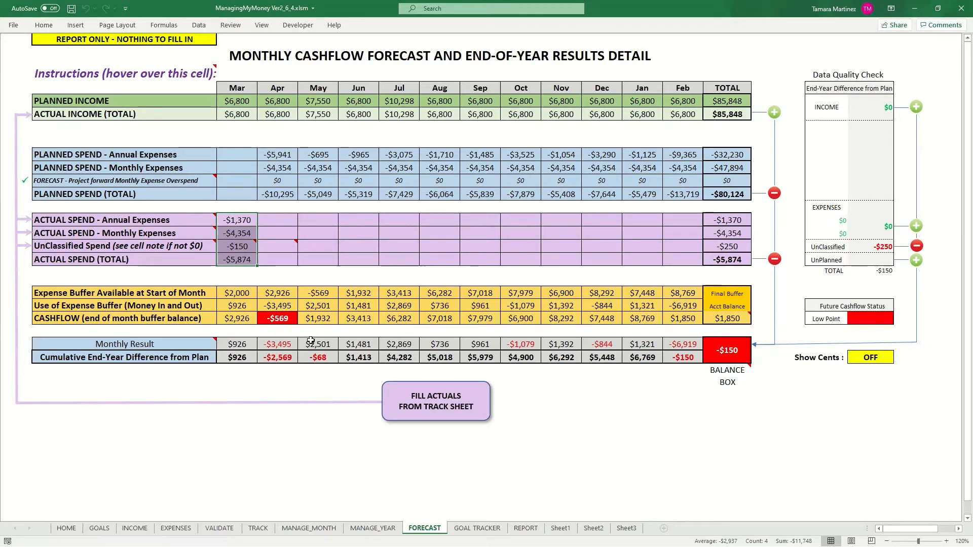
click(234, 244)
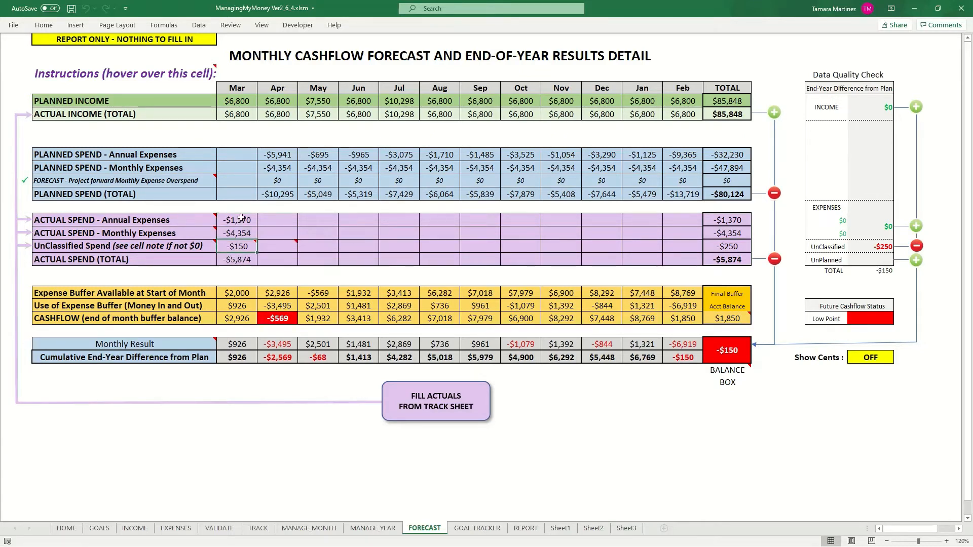
drag(238, 219, 237, 261)
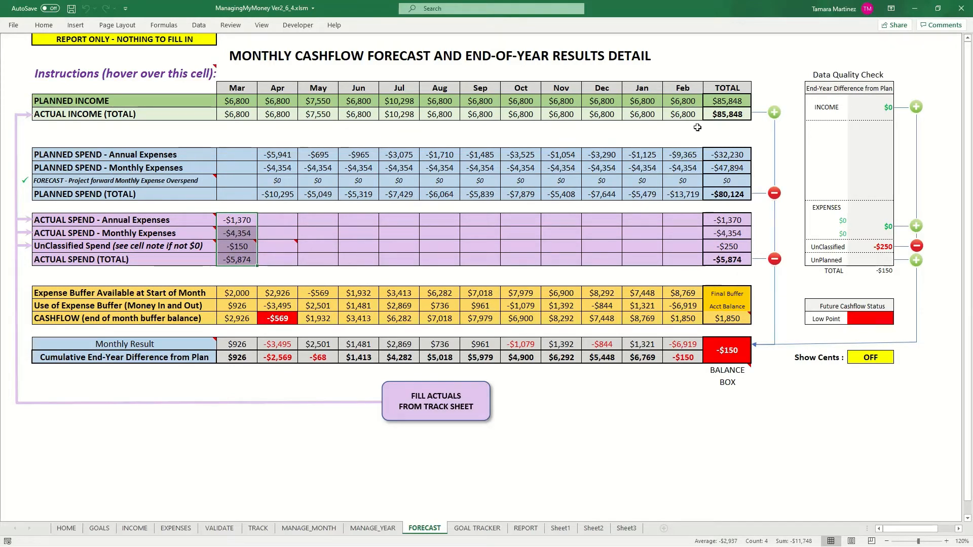
click(283, 155)
drag(283, 155, 289, 195)
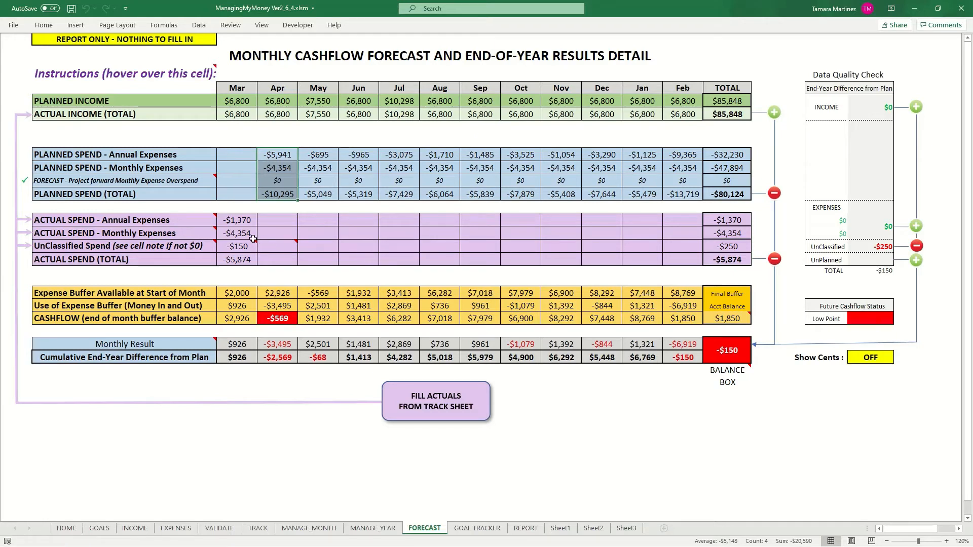
Recheck the March UnClassified Spend note and refill the forecast actuals from the TRACK sheet.
mouse_move(244, 242)
click(233, 246)
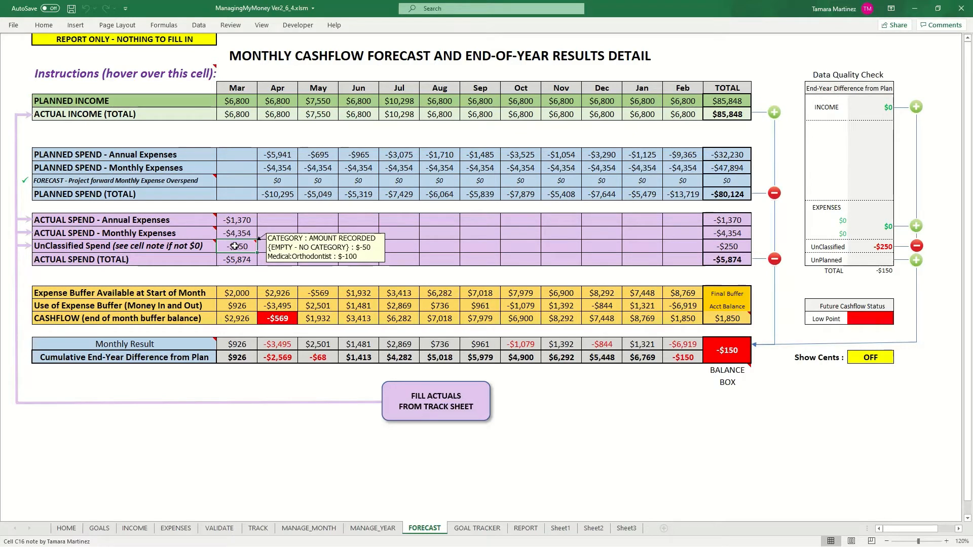
click(440, 406)
click(525, 313)
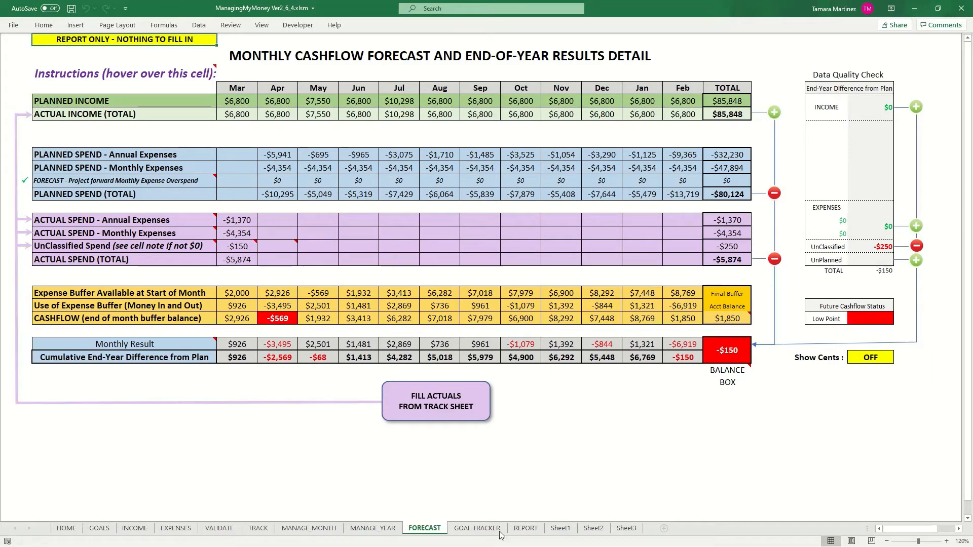
Compare the March OTHER expense column on REPORT with the UnClassified Spend note on FORECAST.
click(525, 528)
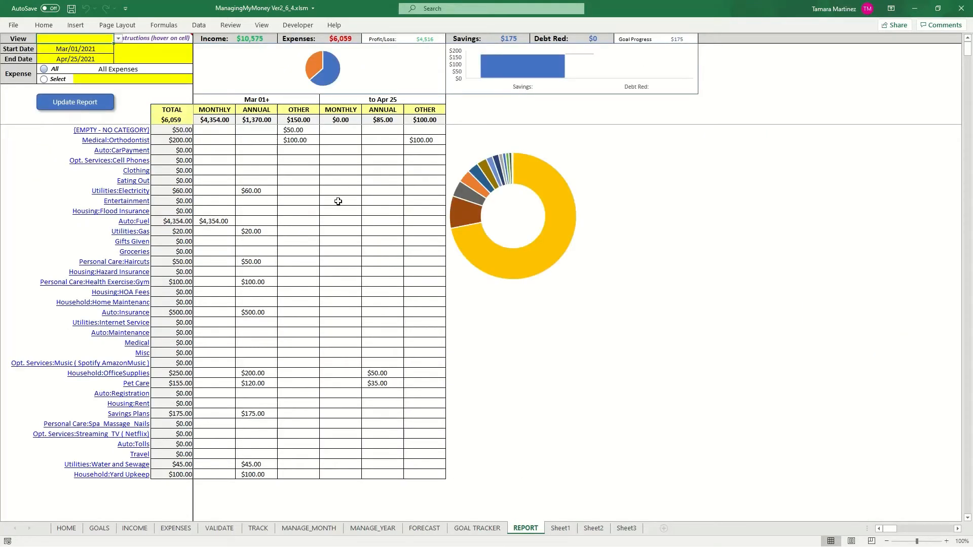
click(431, 528)
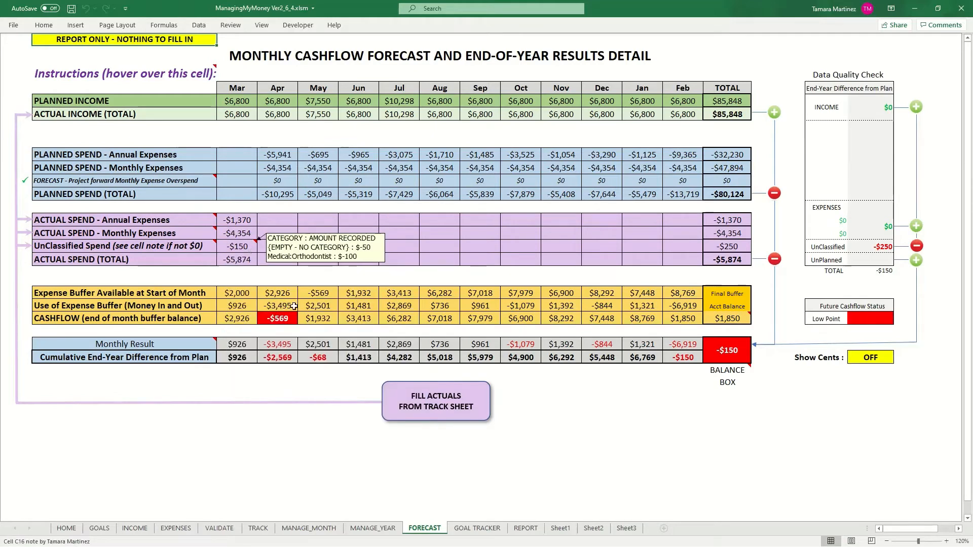
click(525, 529)
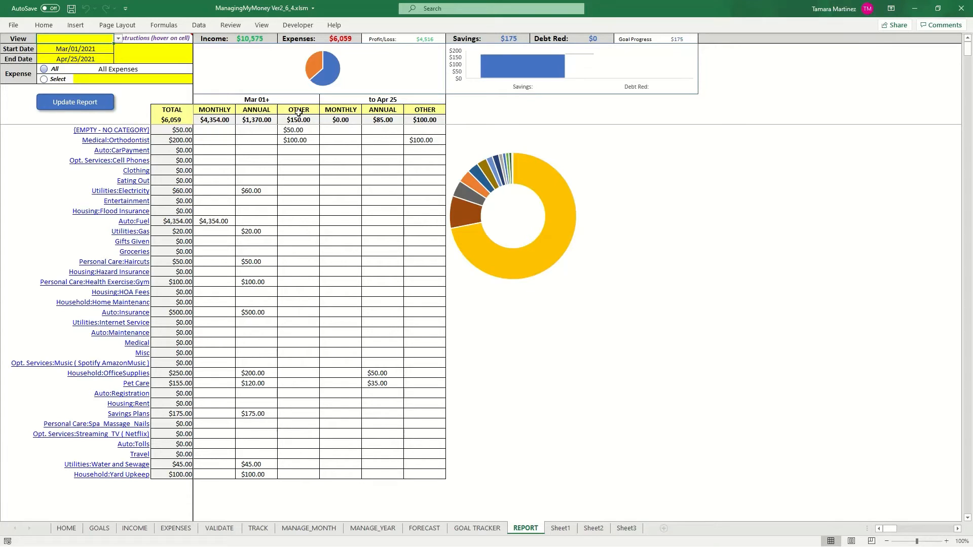
drag(298, 111, 301, 148)
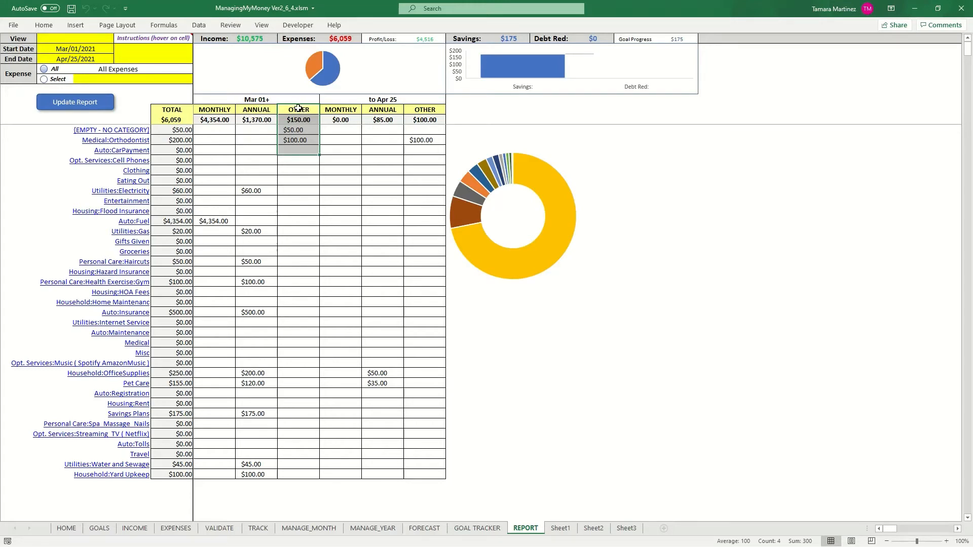
drag(299, 110, 304, 472)
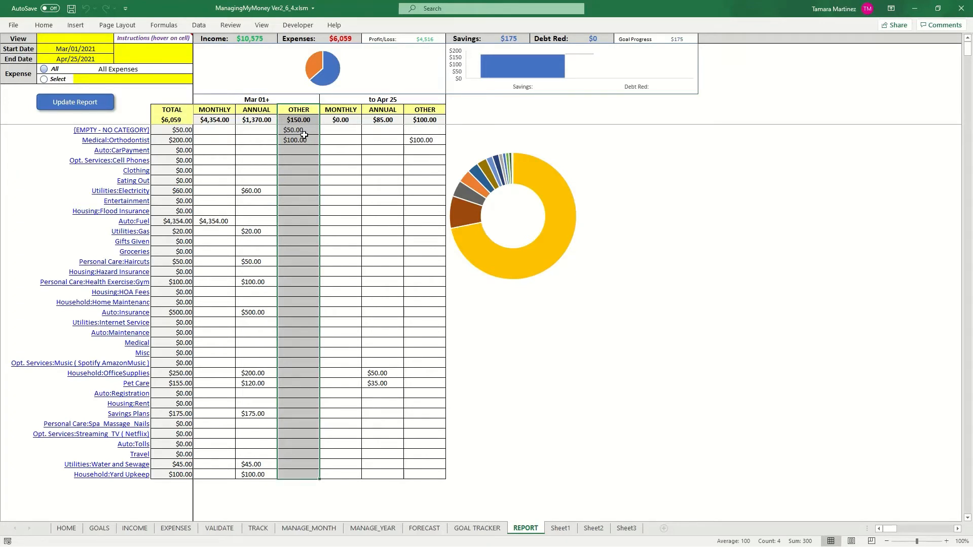
mouse_move(297, 130)
mouse_down()
mouse_move(299, 138)
mouse_move(298, 122)
mouse_move(297, 141)
mouse_up()
click(306, 150)
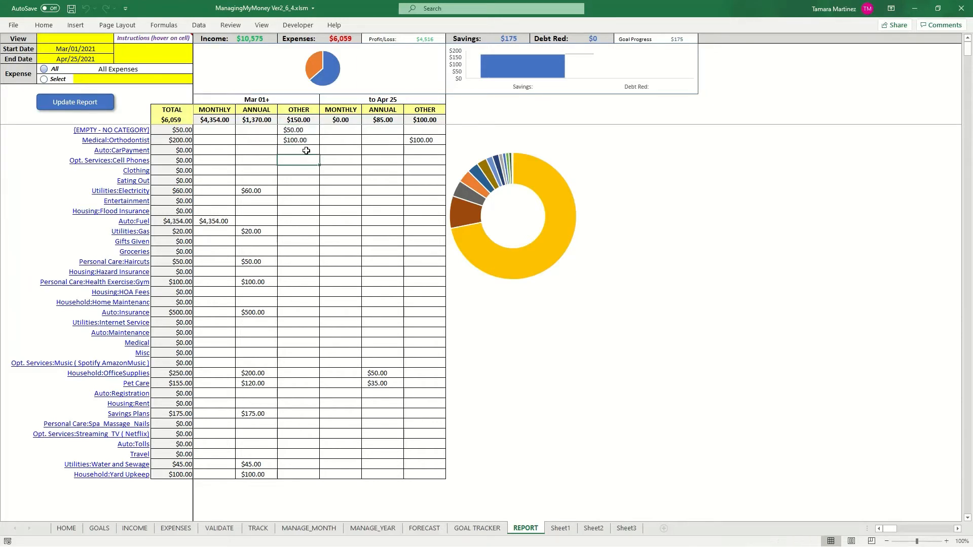
List the {EMPTY - NO CATEGORY} transactions on REPORT and recheck the March UnClassified Spend note on FORECAST.
click(301, 132)
click(122, 130)
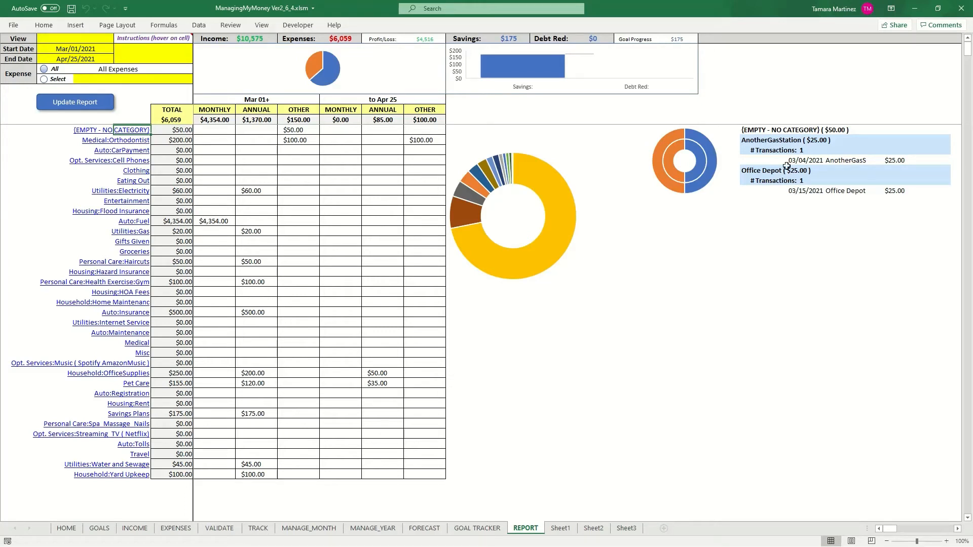
click(760, 141)
click(752, 171)
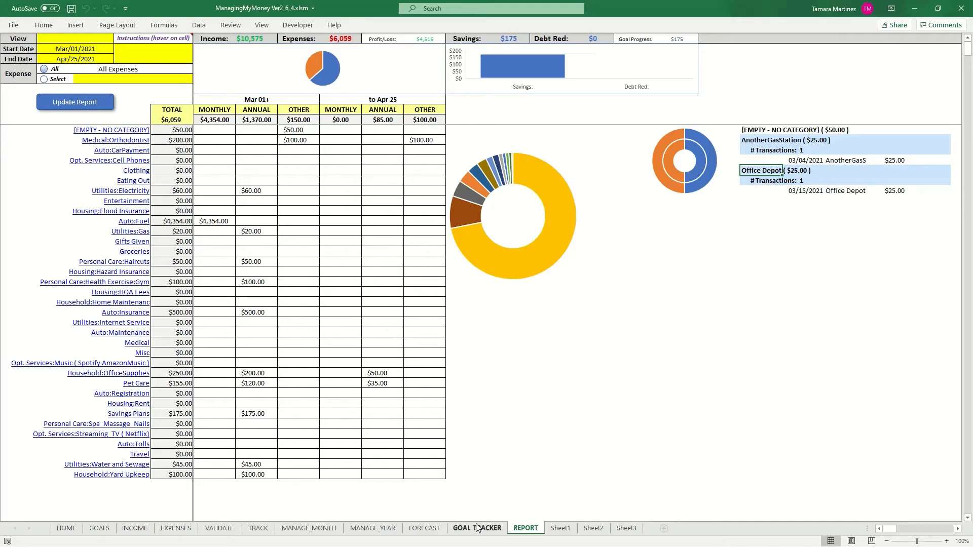
click(441, 532)
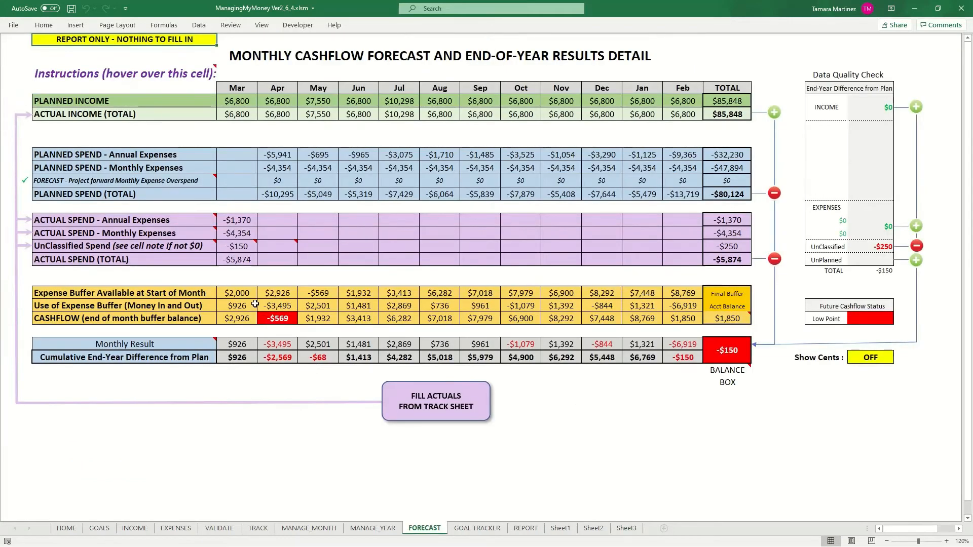
mouse_move(236, 247)
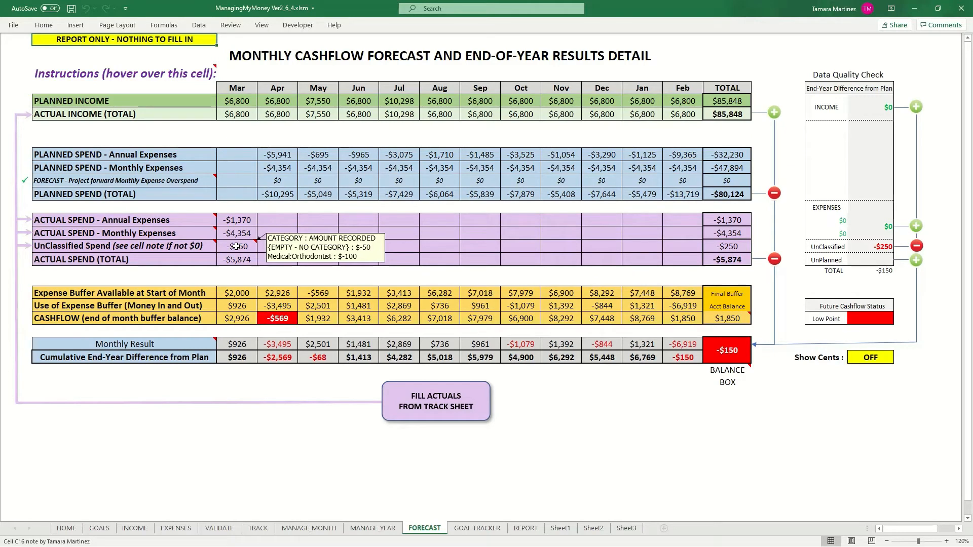
Filter the TRACK sheet's Category column to blanks only and review the AnotherGasStation and Office Depot transactions.
click(257, 529)
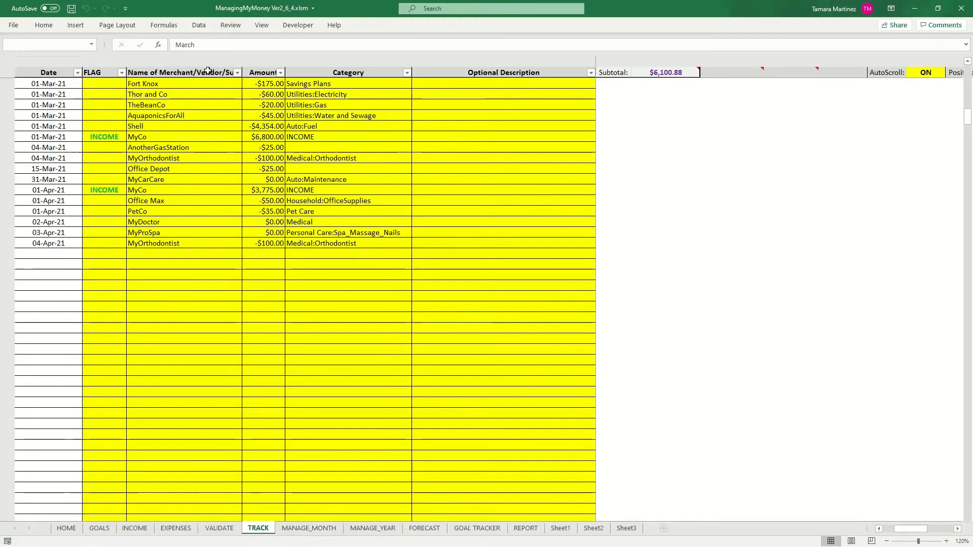
click(408, 74)
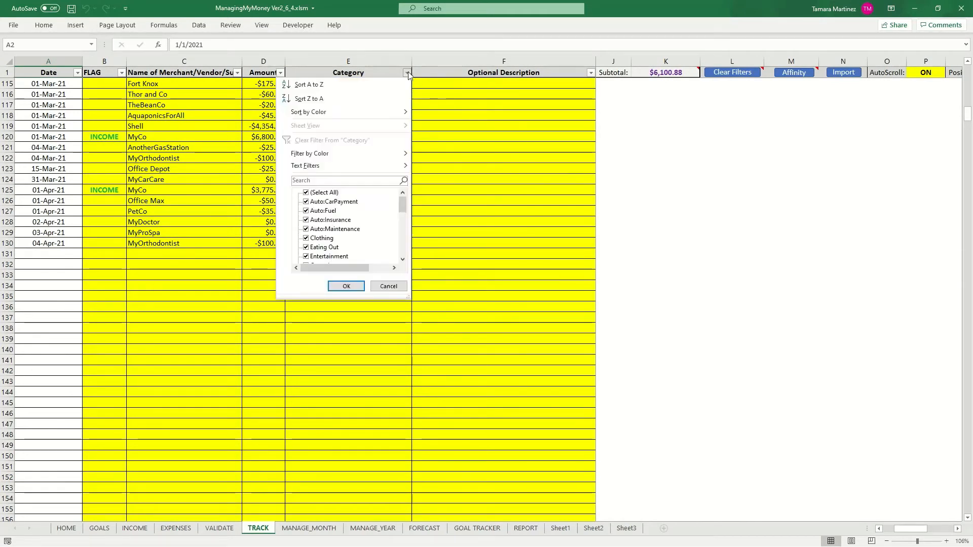
click(305, 193)
drag(403, 205, 402, 253)
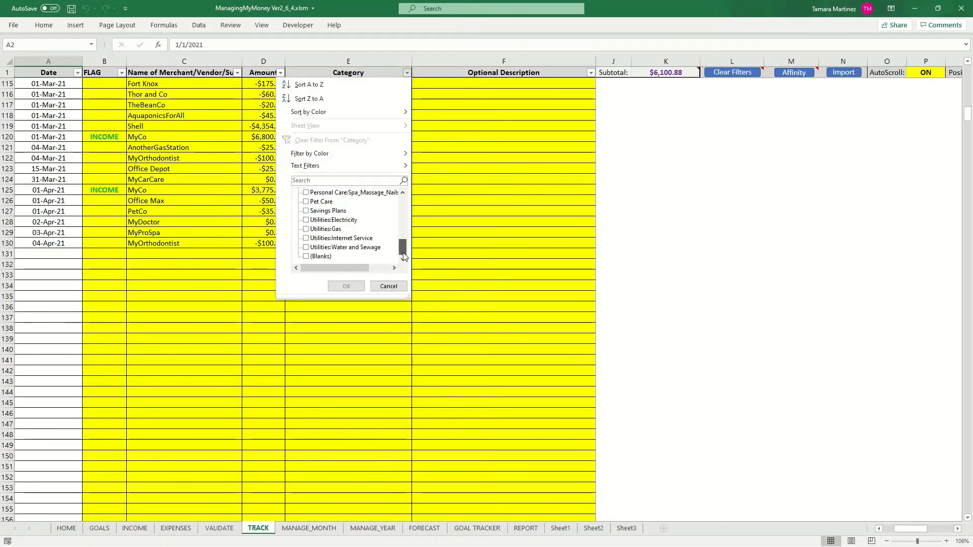
click(314, 256)
click(347, 286)
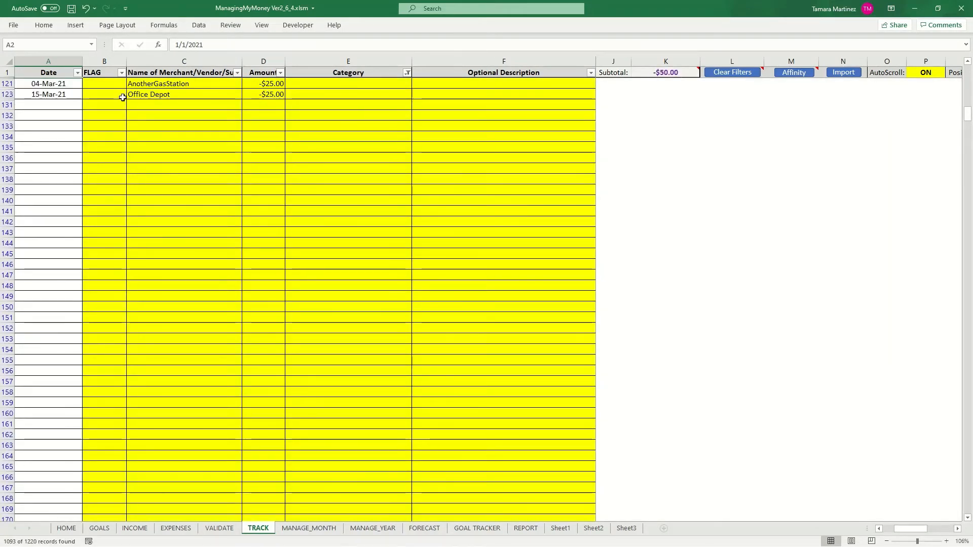
click(48, 84)
click(48, 94)
click(152, 83)
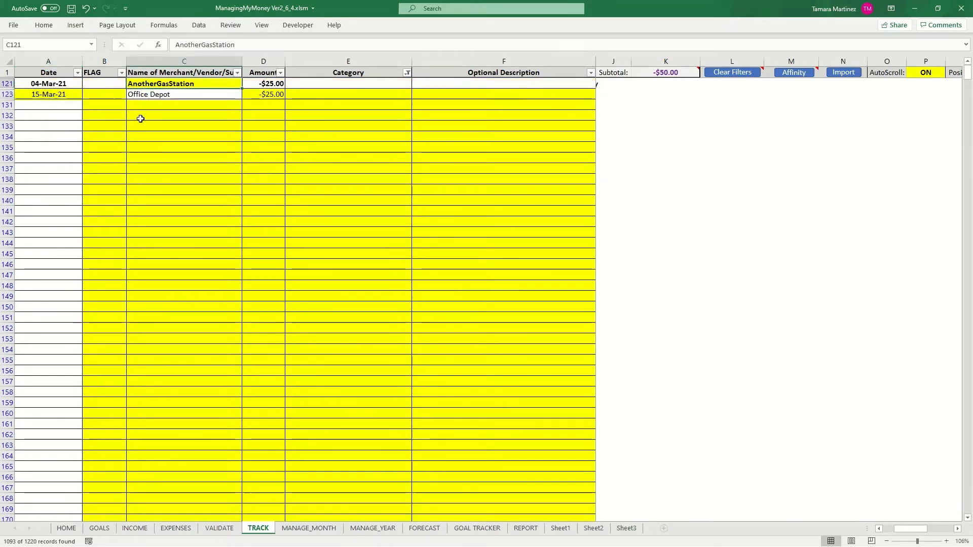
click(151, 97)
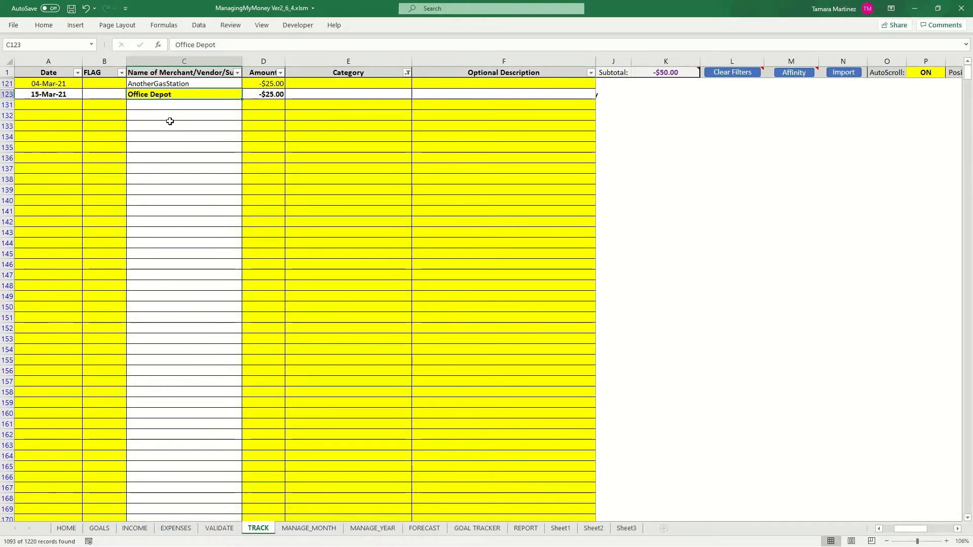
Try entering Office Max as the merchant in empty row 131 to check automatic categorization, and clear its category.
click(175, 104)
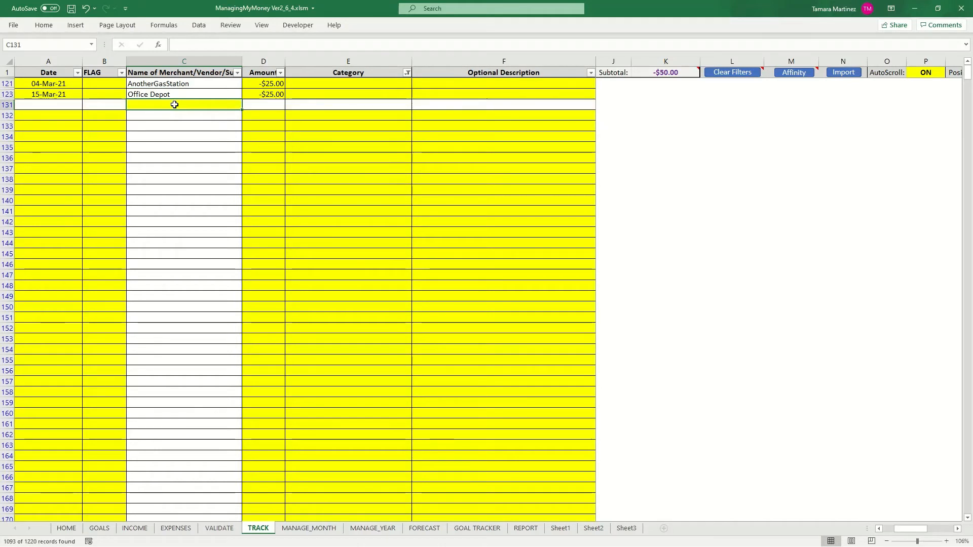
text(Offi)
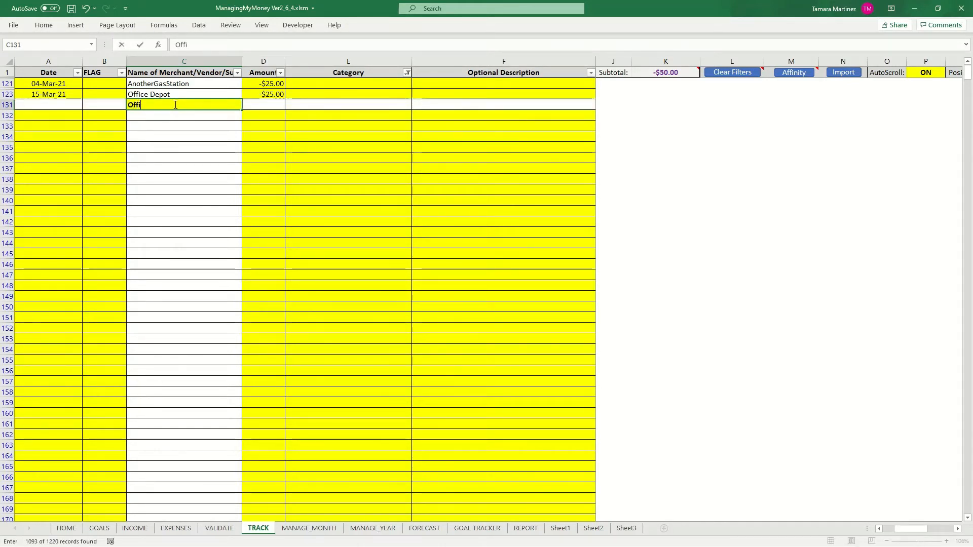
text(ceMo)
text( Max)
key(Tab)
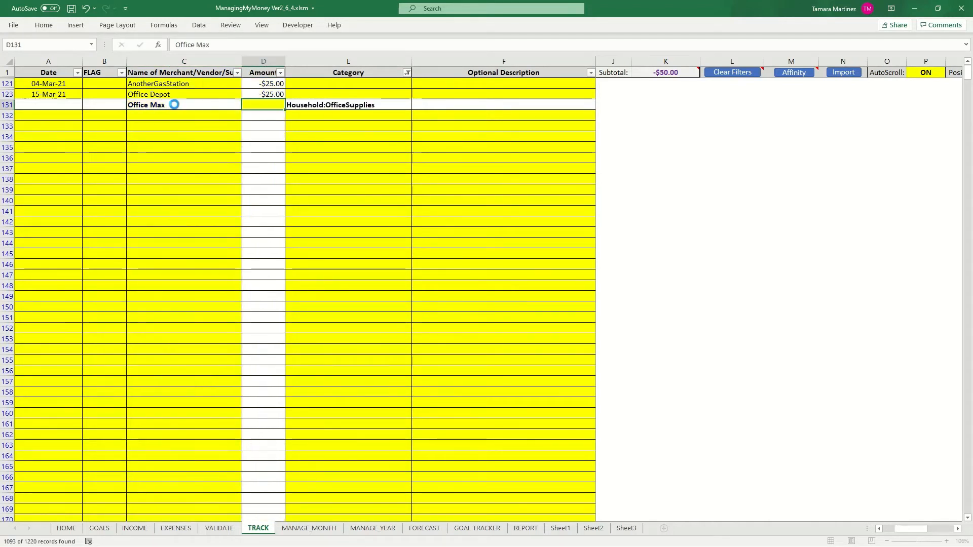
click(345, 105)
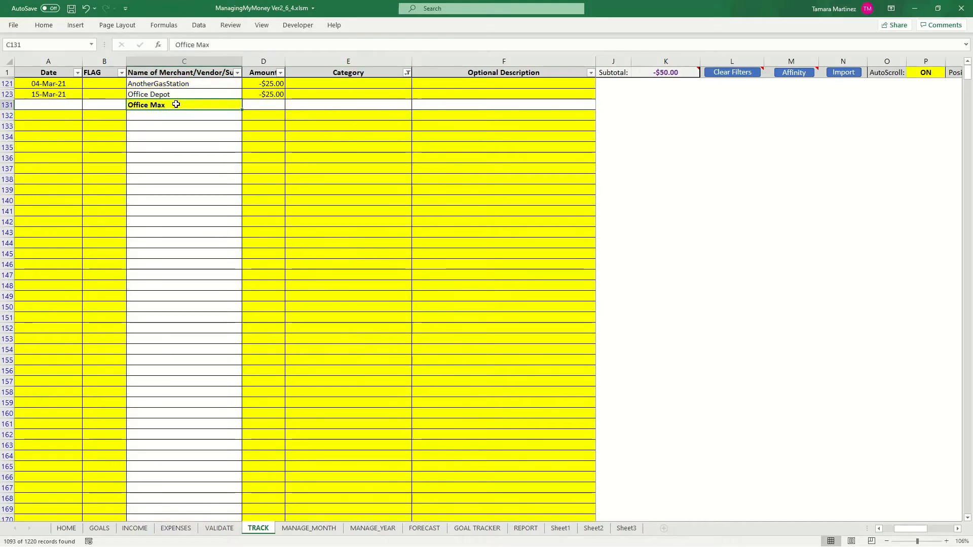
Set the category of the 15-Mar-21 Office Depot transaction to Household:OfficeSupplies.
click(193, 97)
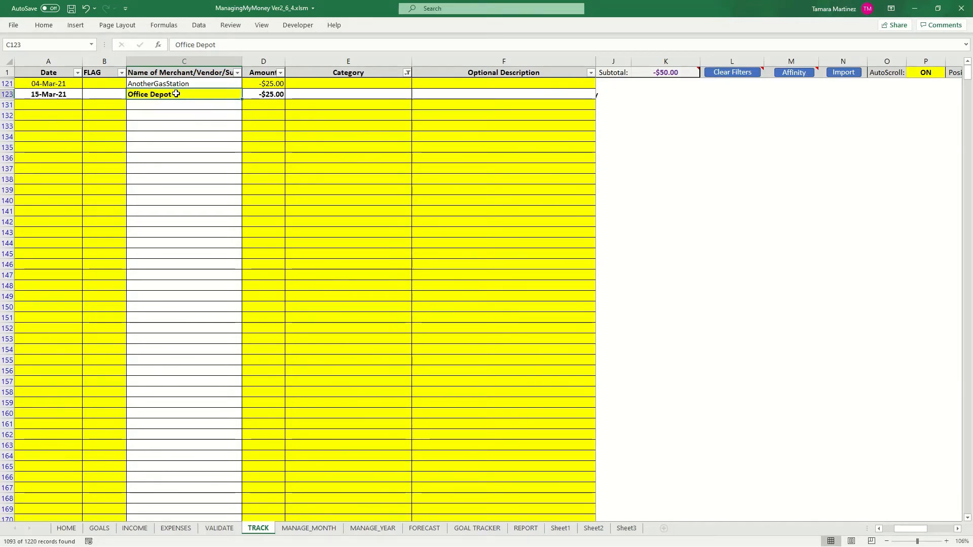
click(385, 94)
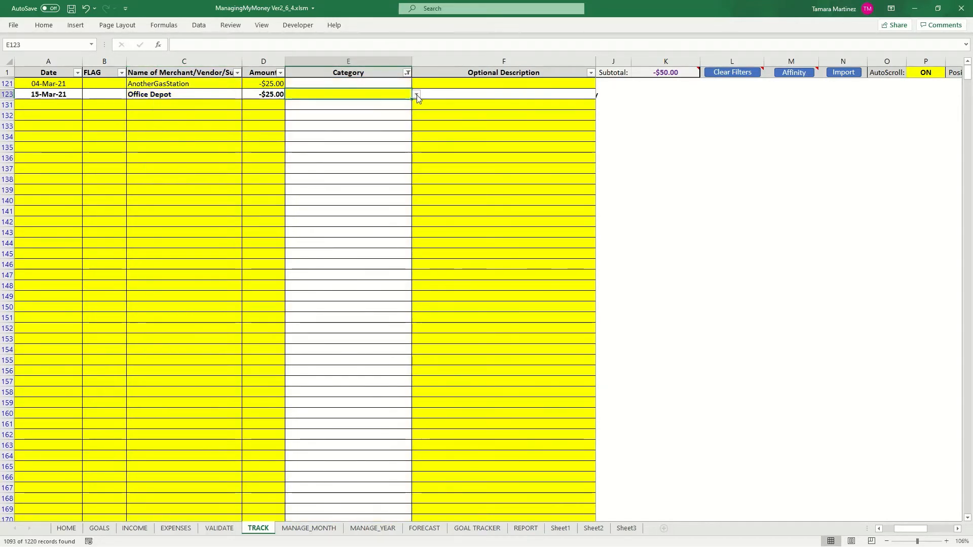
click(417, 97)
drag(417, 109, 417, 129)
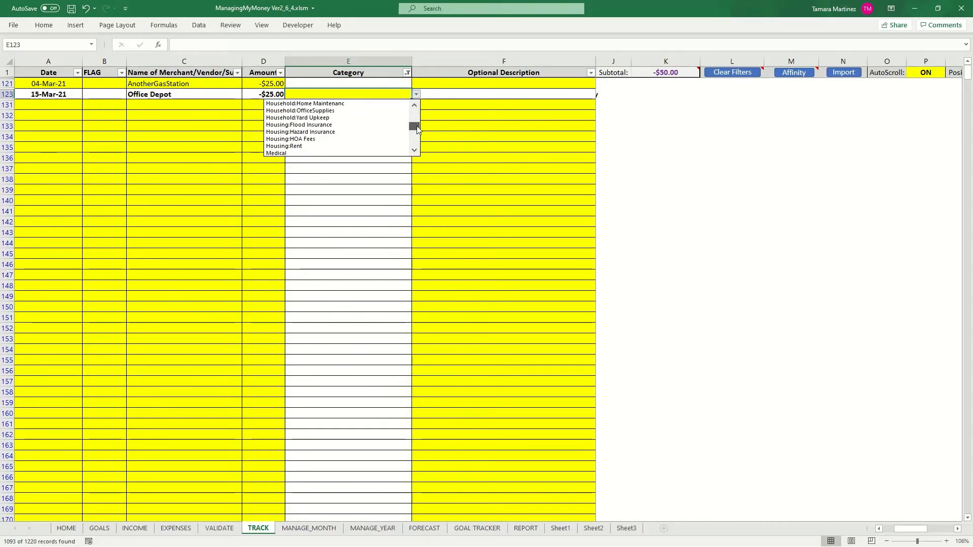
click(357, 110)
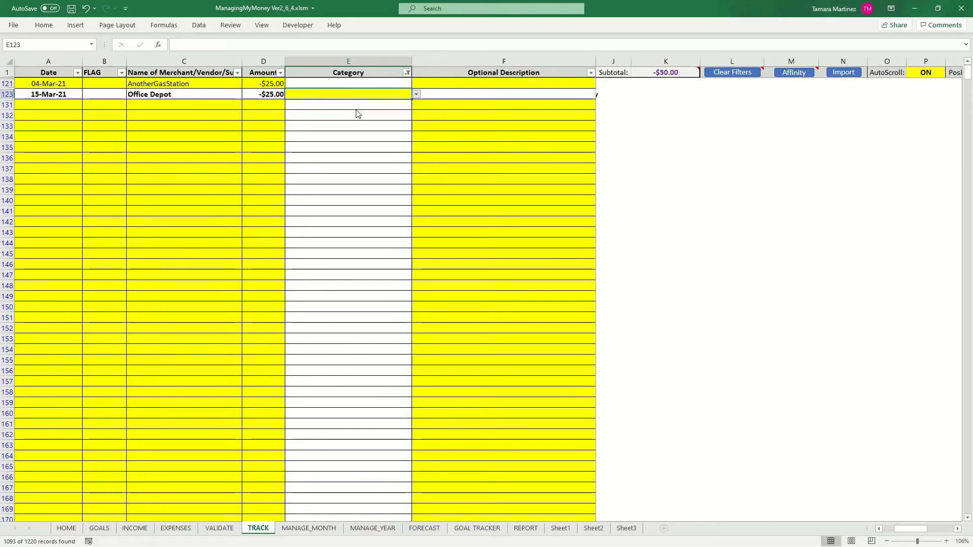
Set the category of the 04-Mar-21 AnotherGasStation transaction to Auto:Fuel and clear the TRACK sheet's filters.
click(340, 83)
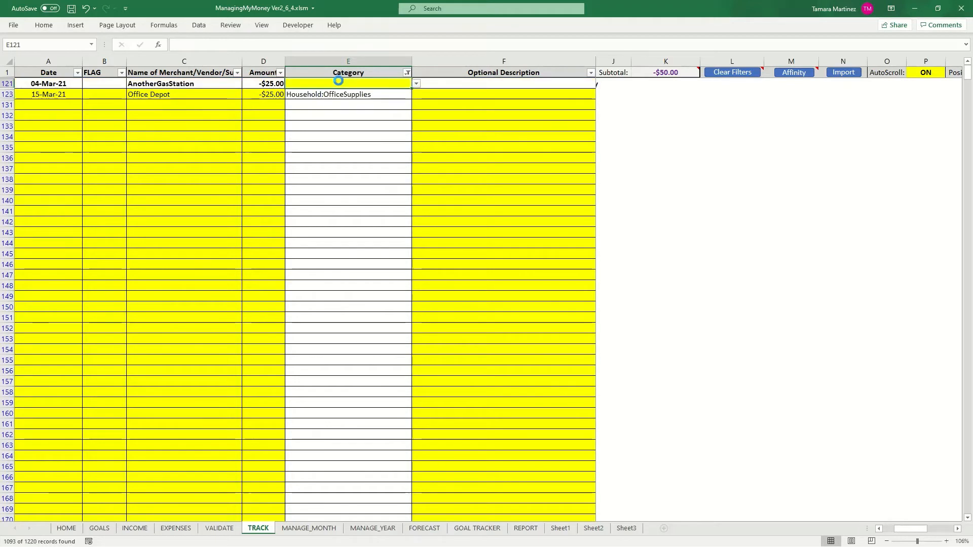
click(416, 84)
click(391, 101)
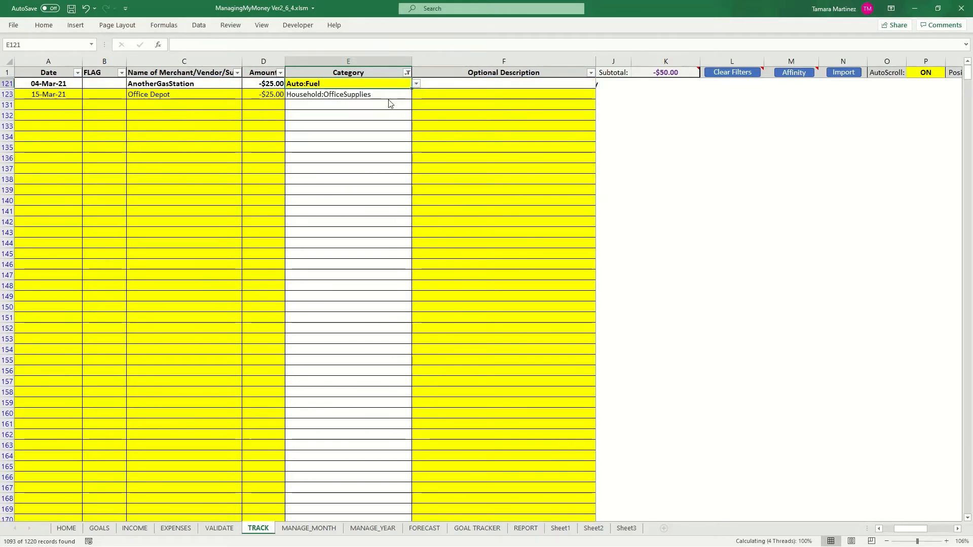
click(204, 116)
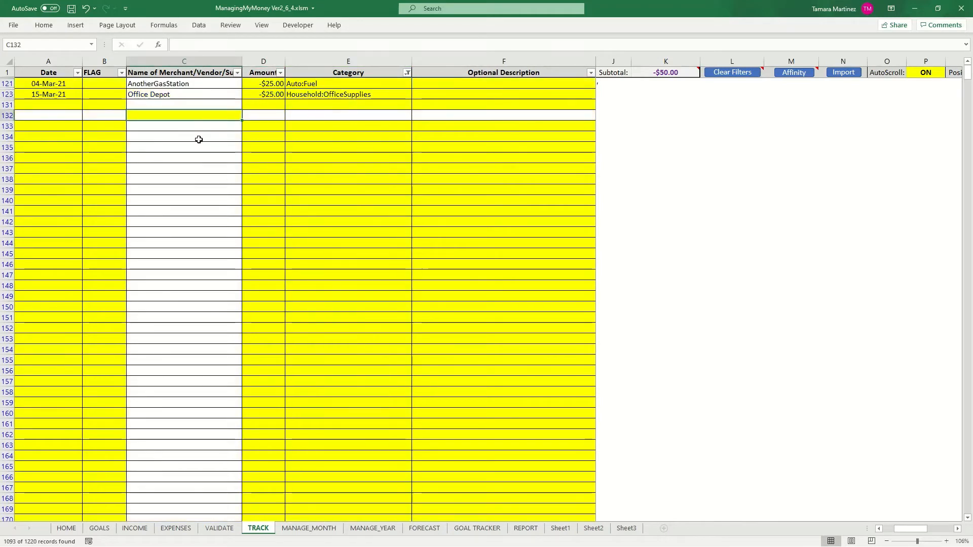
click(736, 75)
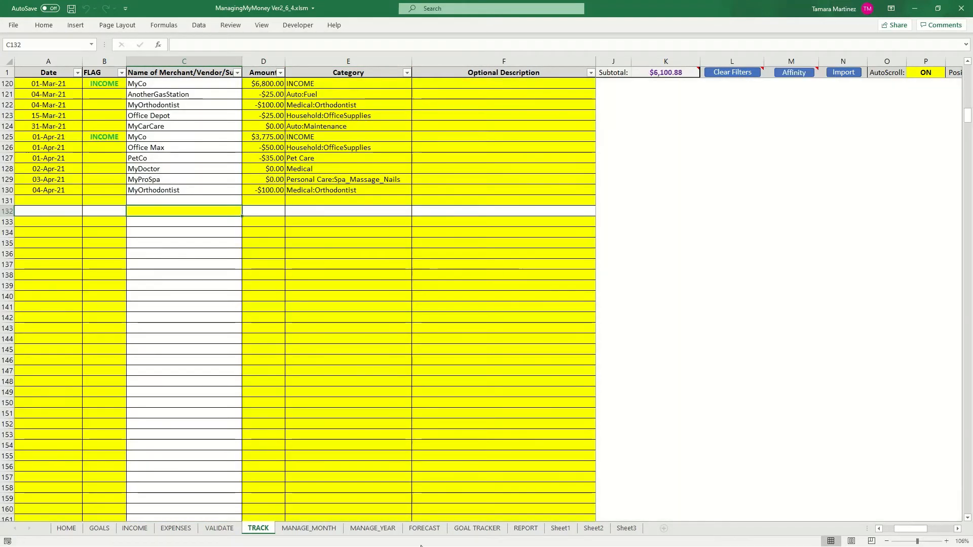
Check the March UnClassified Spend note on FORECAST and refill the forecast's actuals from the TRACK sheet.
click(423, 528)
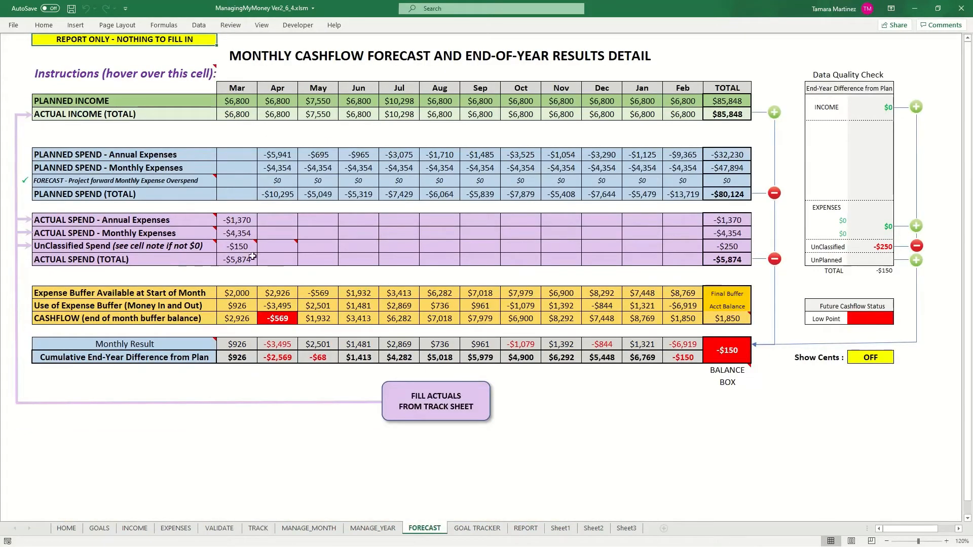
mouse_move(235, 247)
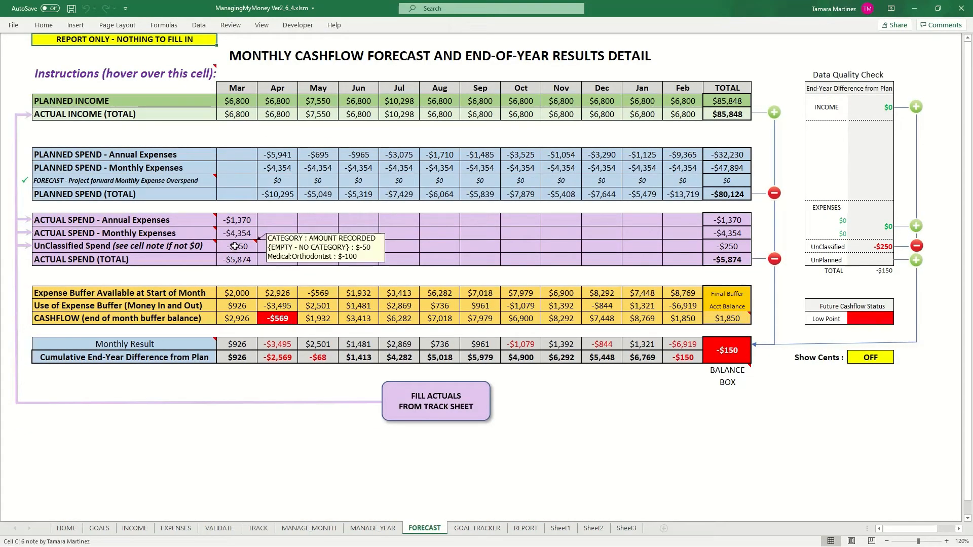
click(525, 529)
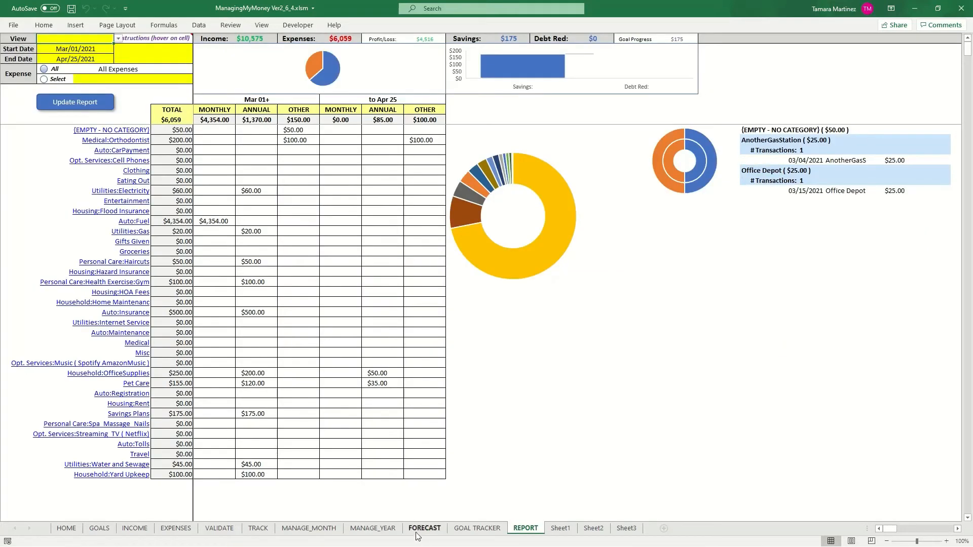
click(424, 528)
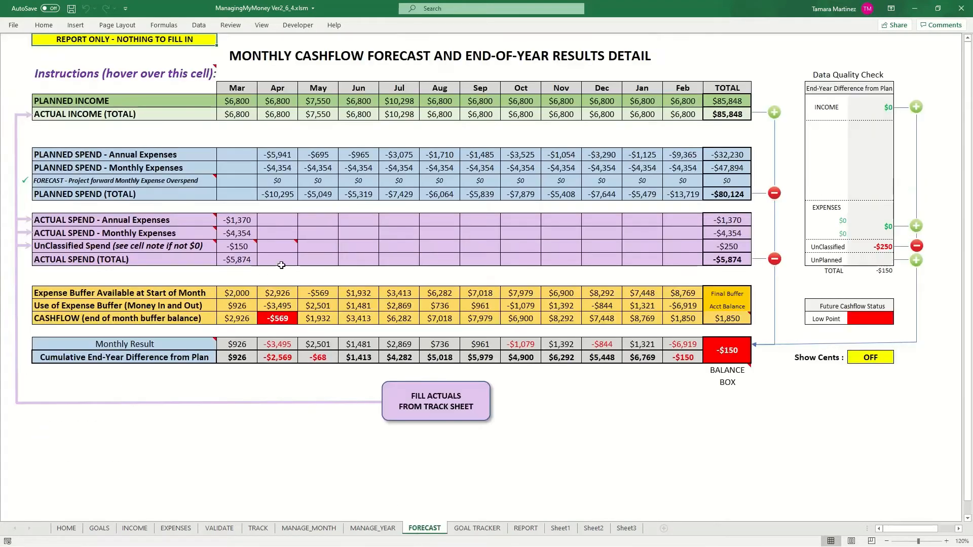
click(436, 402)
click(533, 316)
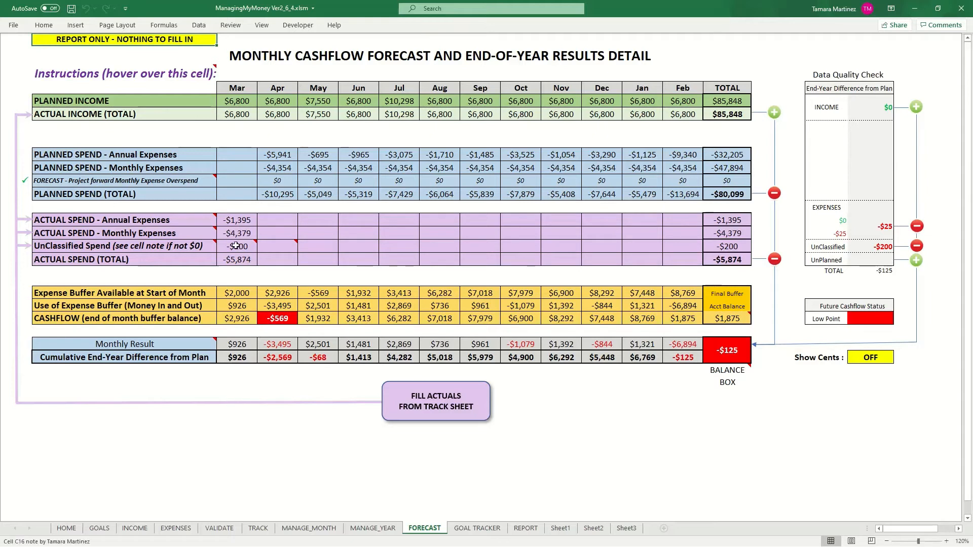
Read the March and April UnClassified Spend notes on FORECAST for the categories still unclassified.
mouse_move(236, 246)
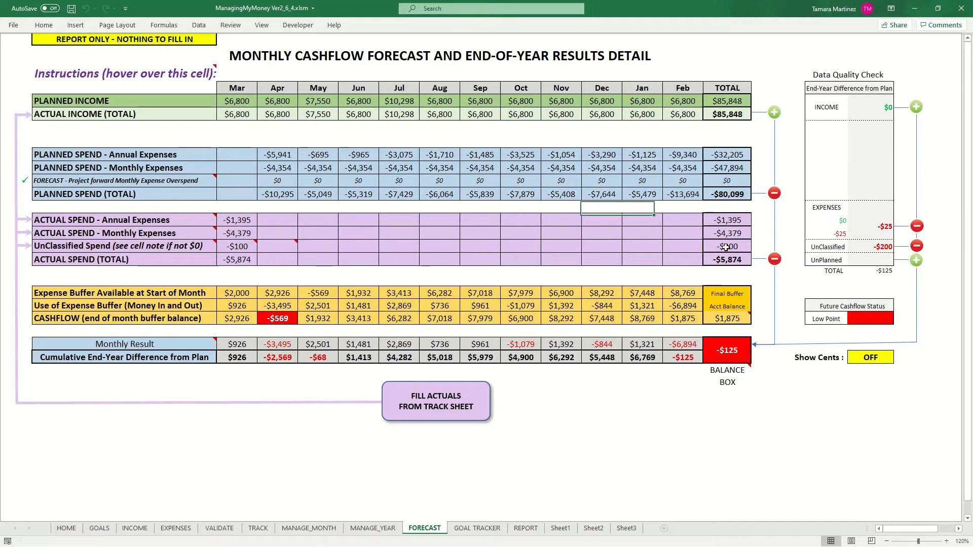
click(231, 246)
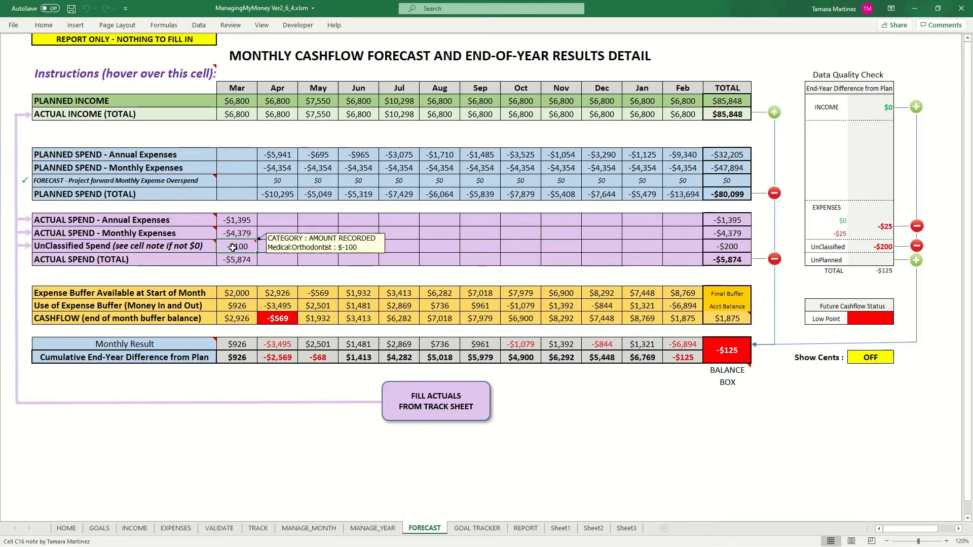
mouse_move(268, 246)
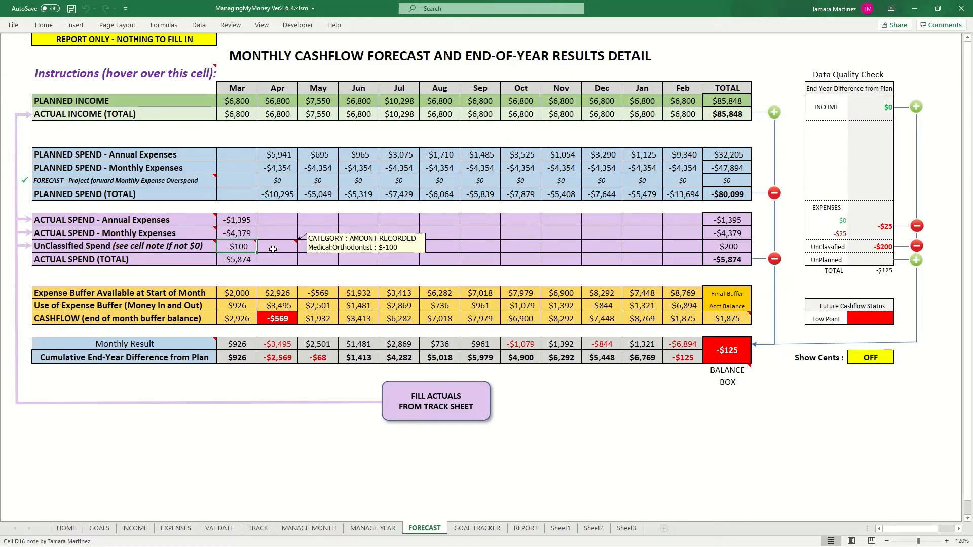
Sort the EXPENSES list by expense type, by group in both directions, and by expense name to review the defined categories.
click(169, 528)
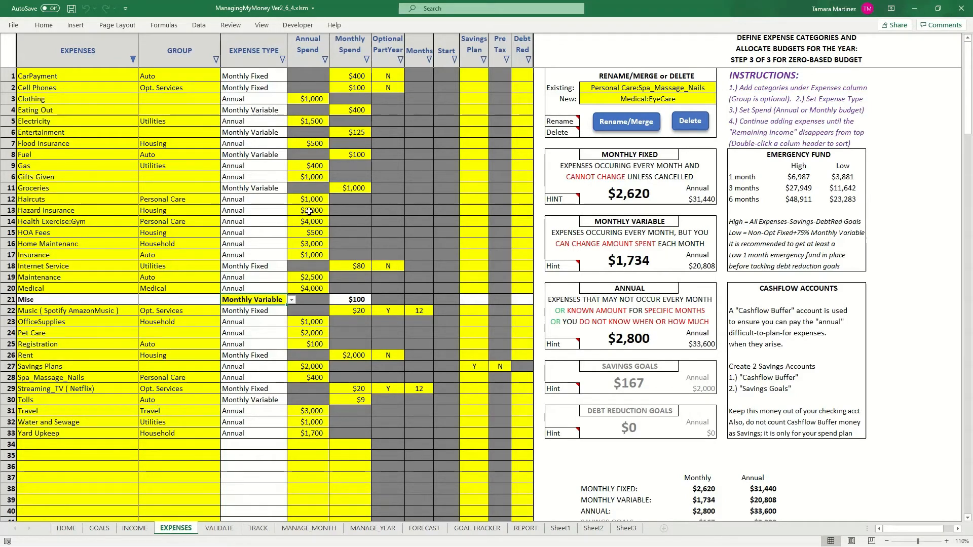
double_click(281, 58)
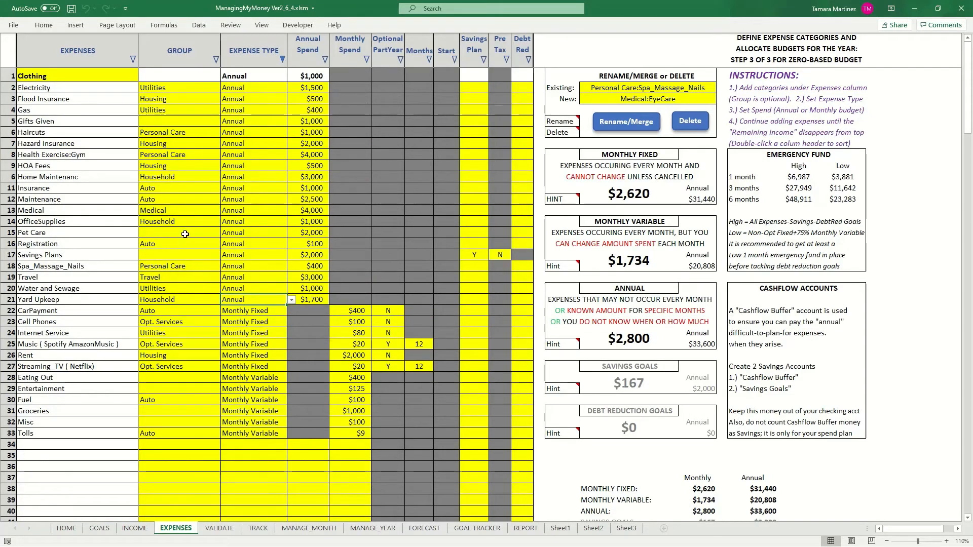
double_click(216, 61)
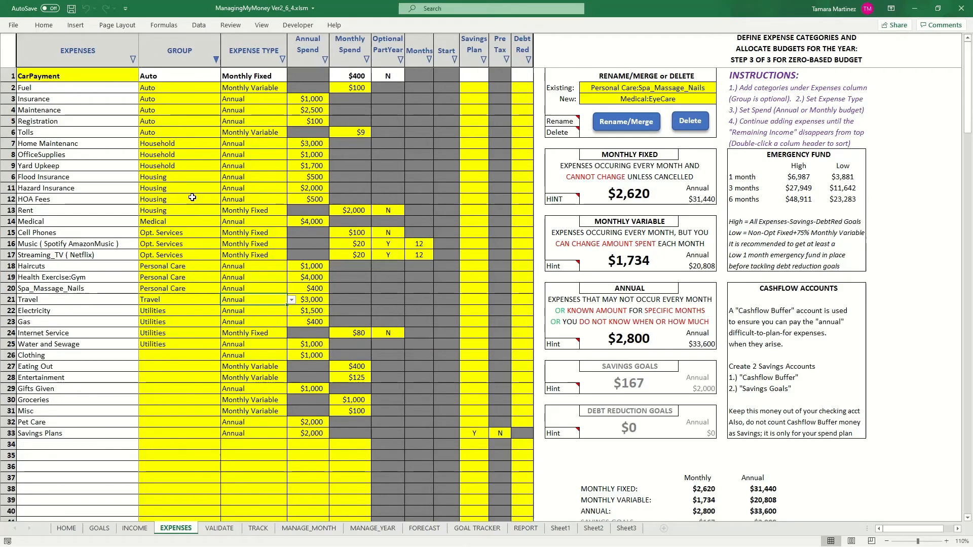
scroll(184, 212, down, 3)
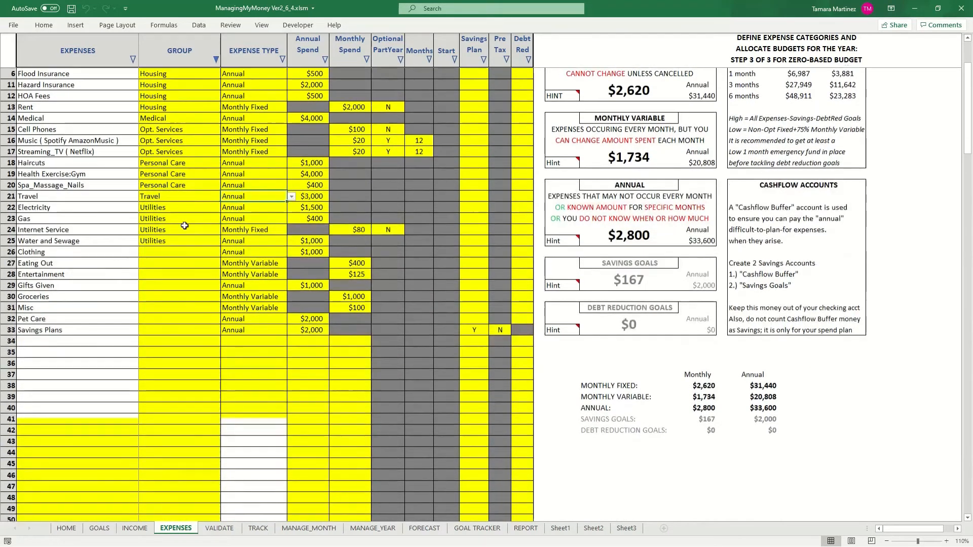
scroll(187, 253, up, 3)
double_click(214, 58)
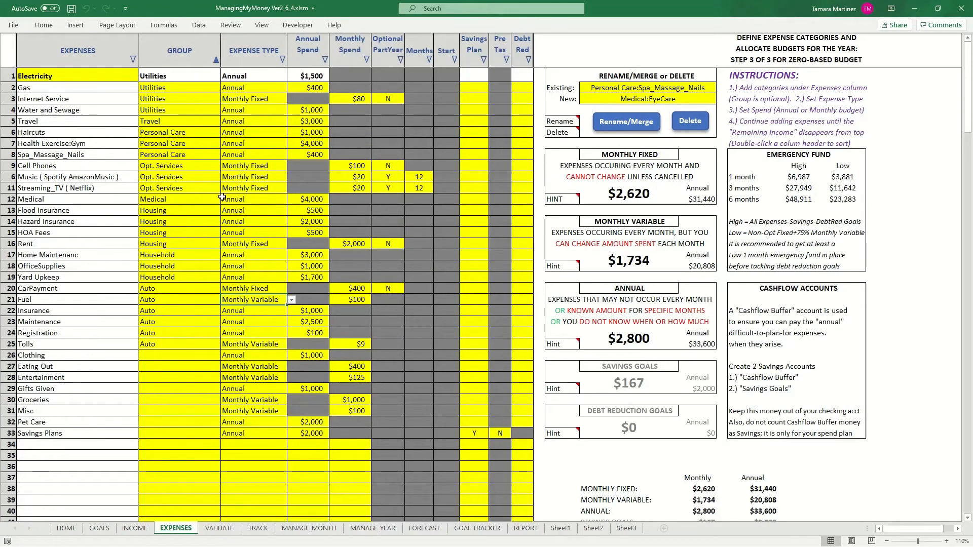
double_click(133, 60)
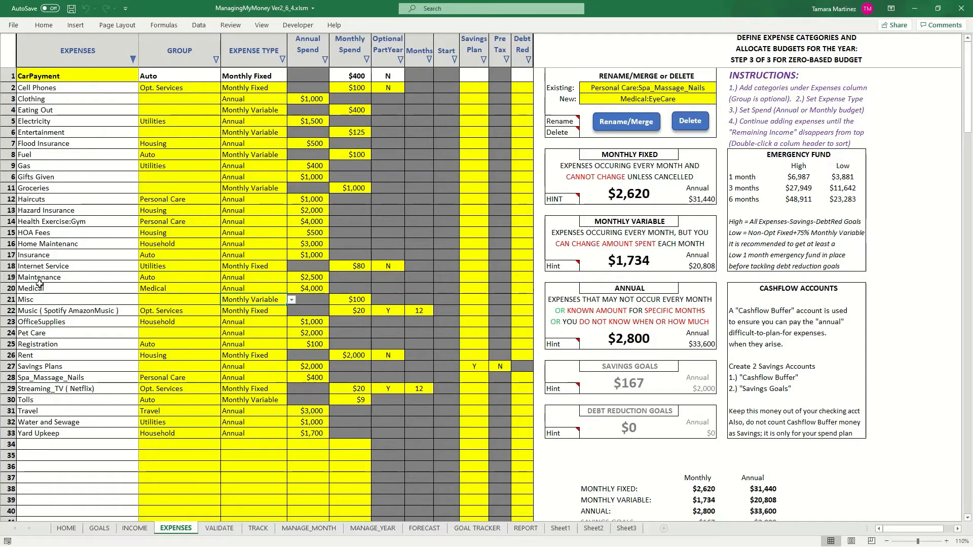
Examine the Medical category and empty row 34 on EXPENSES alongside the transactions on TRACK and the INCOME sheet.
click(75, 287)
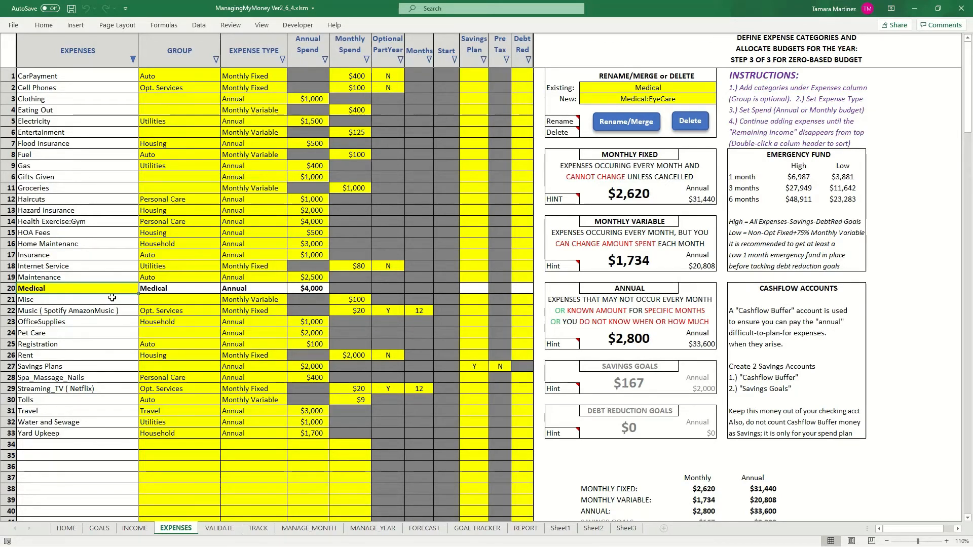
click(258, 528)
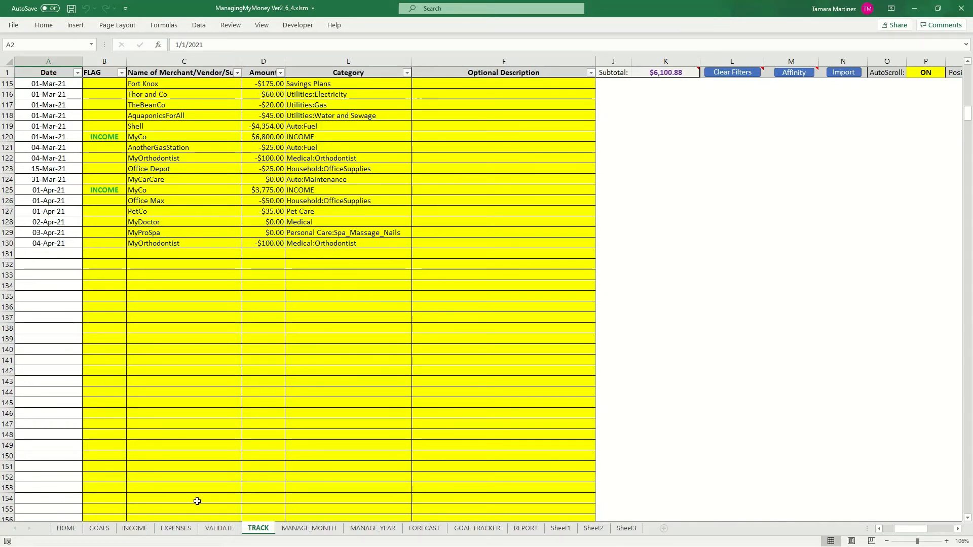
click(134, 529)
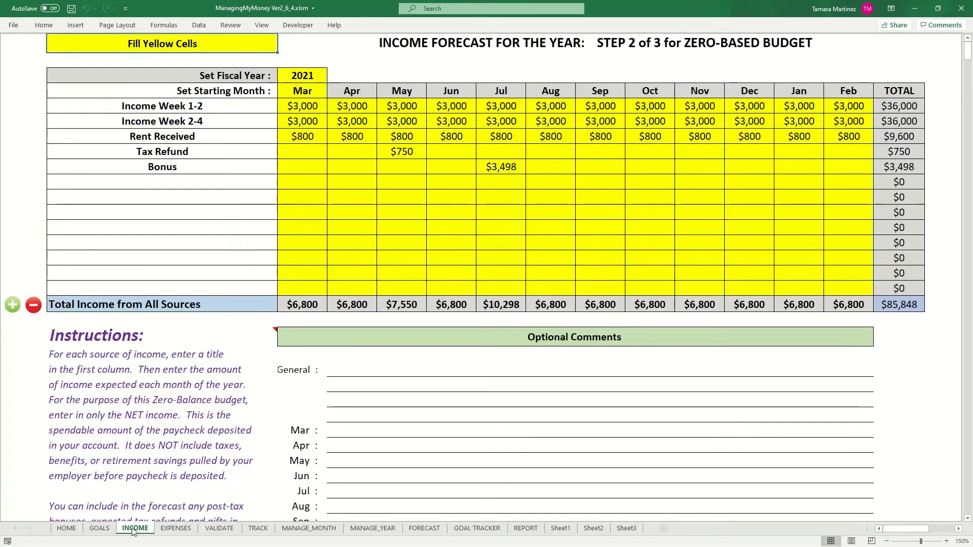
click(173, 528)
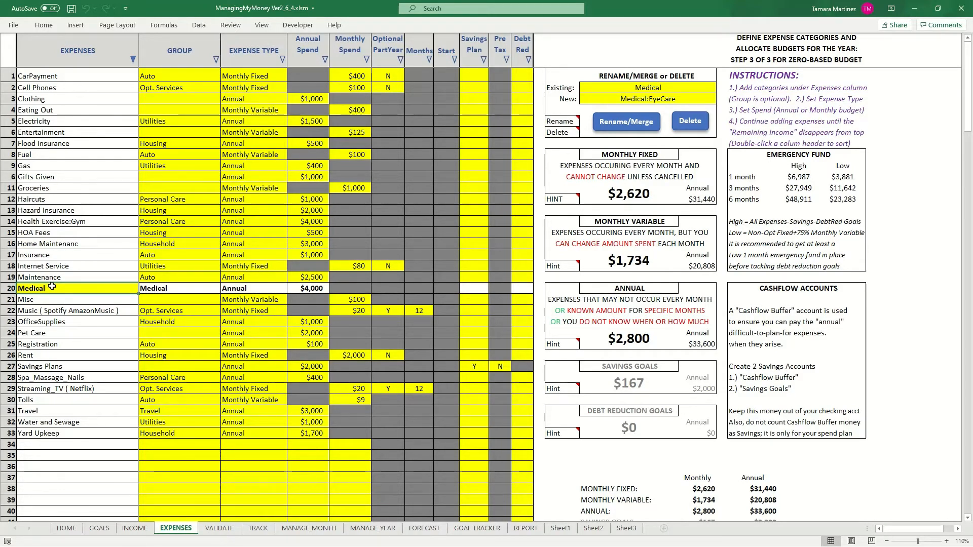
drag(60, 444, 215, 442)
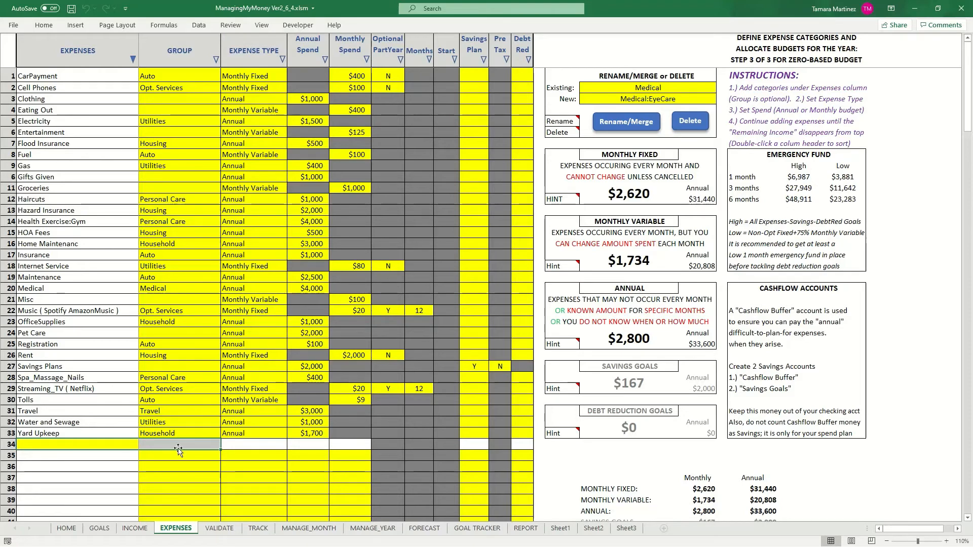
click(252, 528)
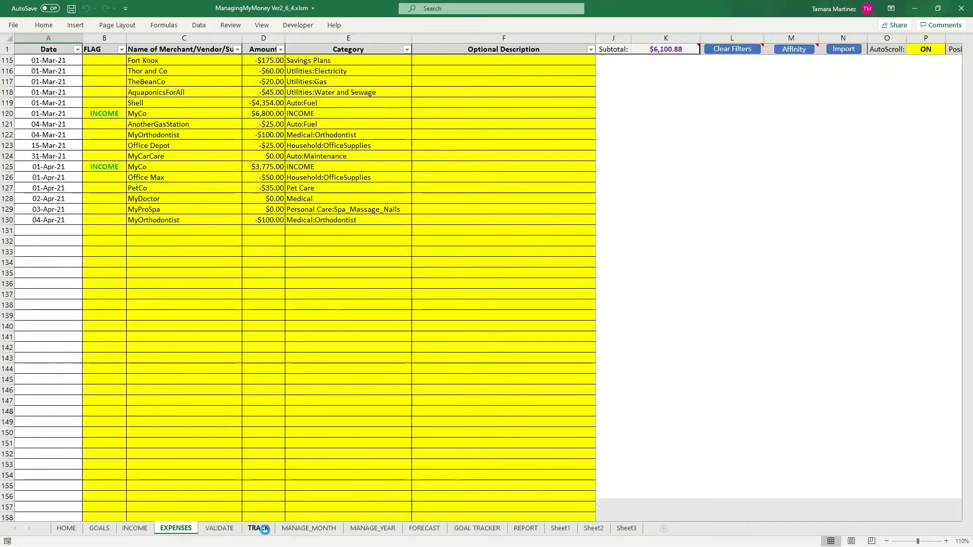
click(176, 529)
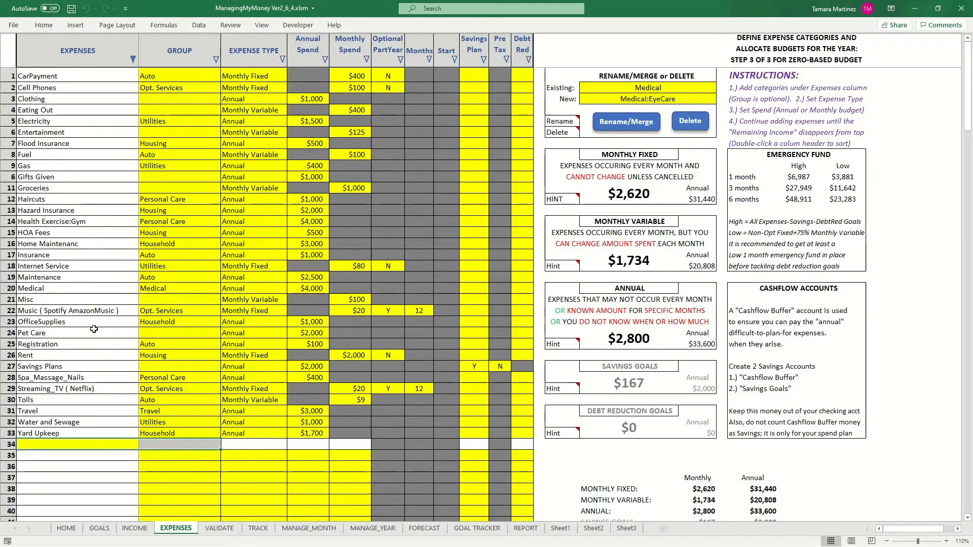
click(259, 529)
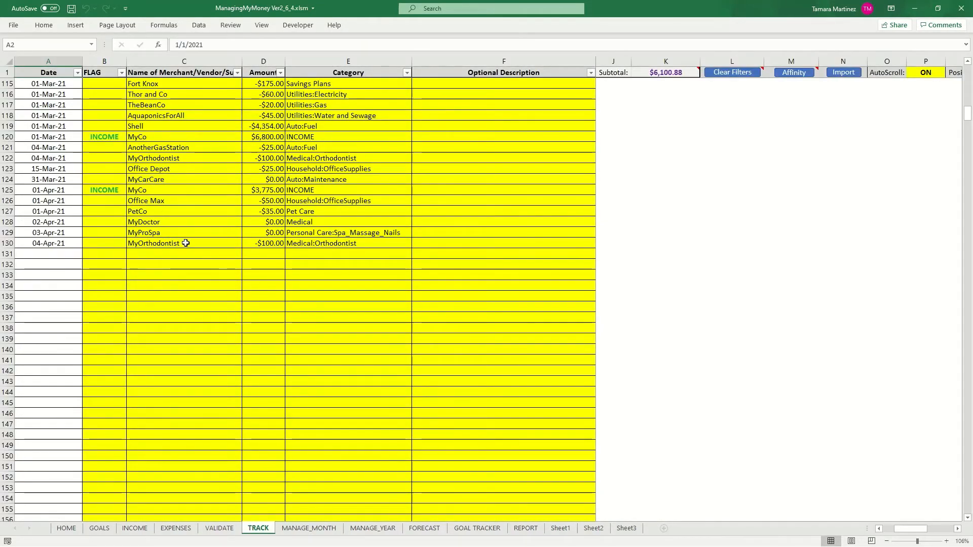
Recheck the March UnClassified Spend note on FORECAST and list the Medical:Orthodontist transactions on REPORT.
click(237, 73)
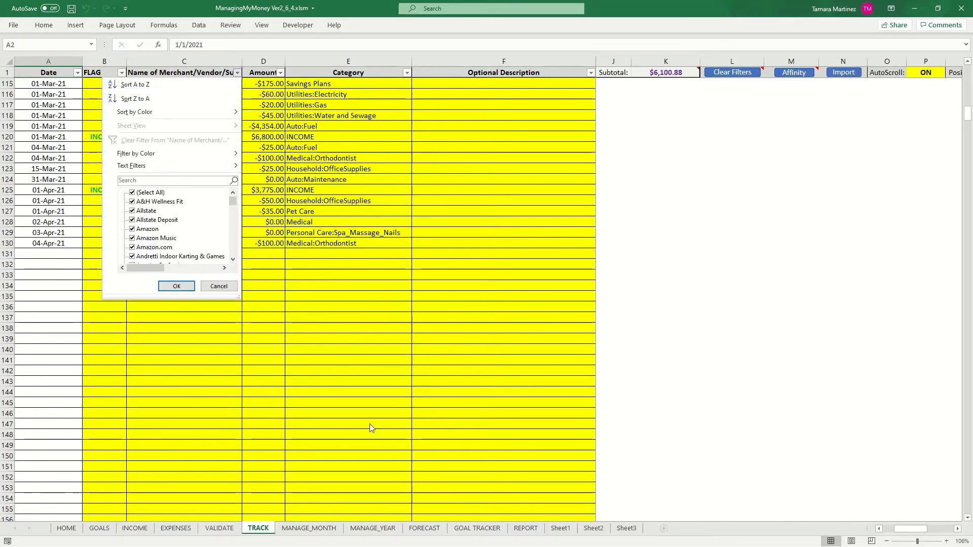
click(416, 529)
click(424, 528)
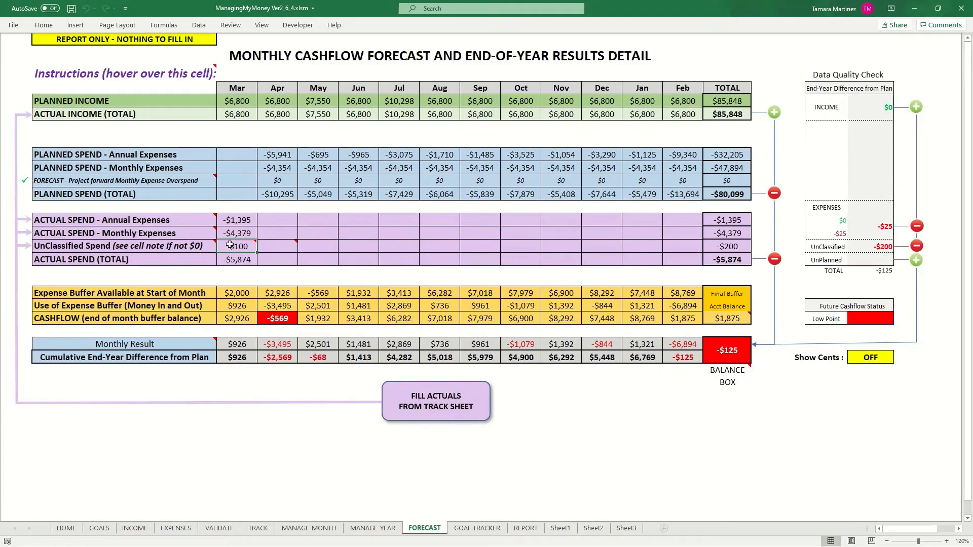
mouse_move(232, 246)
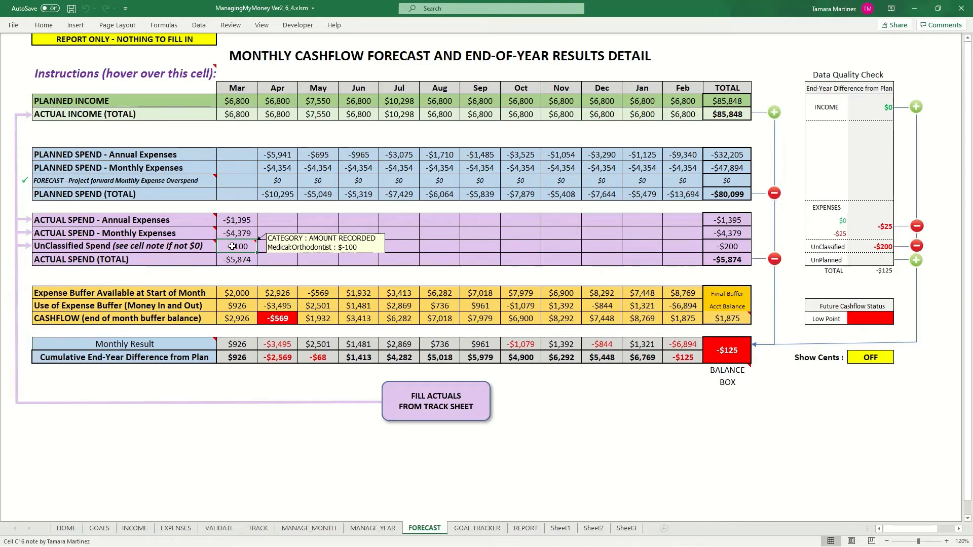
click(527, 531)
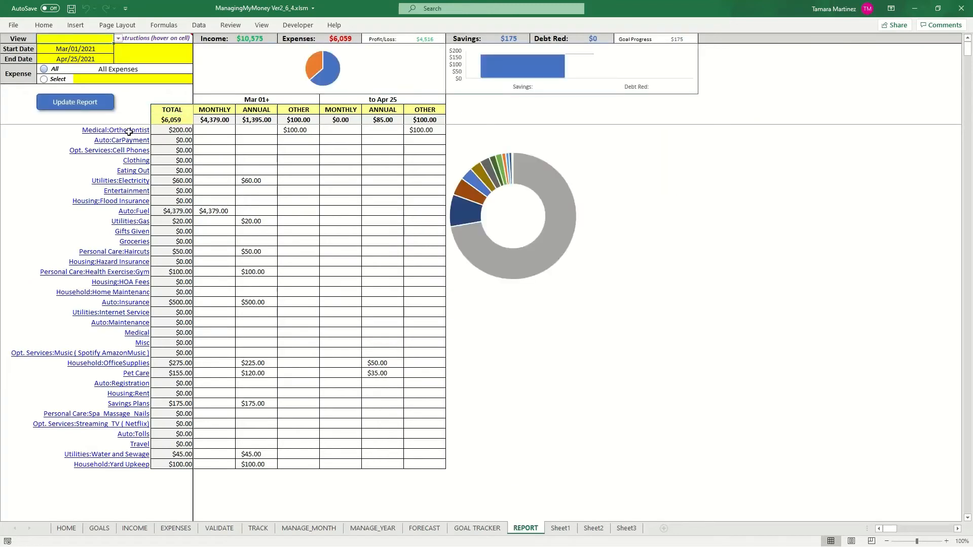
click(130, 130)
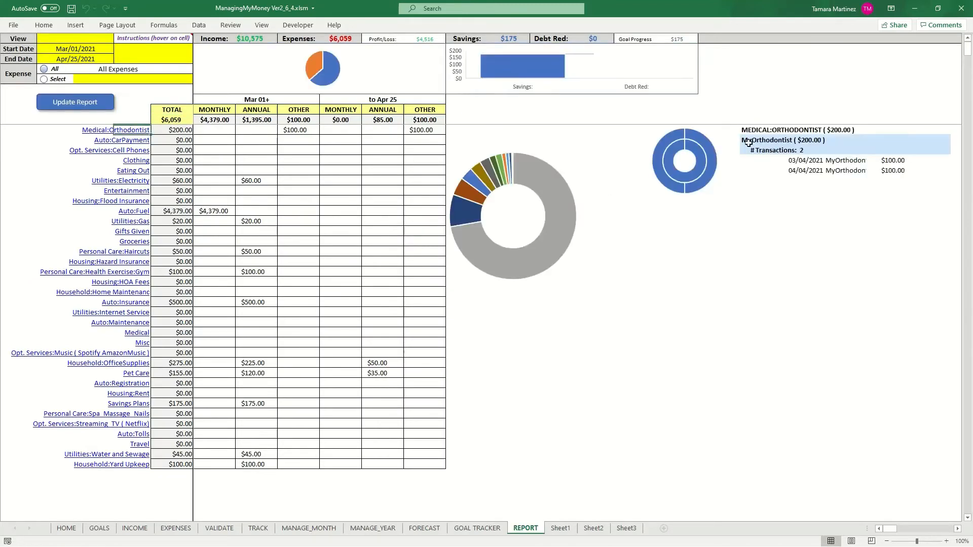
click(749, 142)
Filter the TRACK sheet's merchant column to MyOrthodontist by searching for MyOrthod.
click(257, 527)
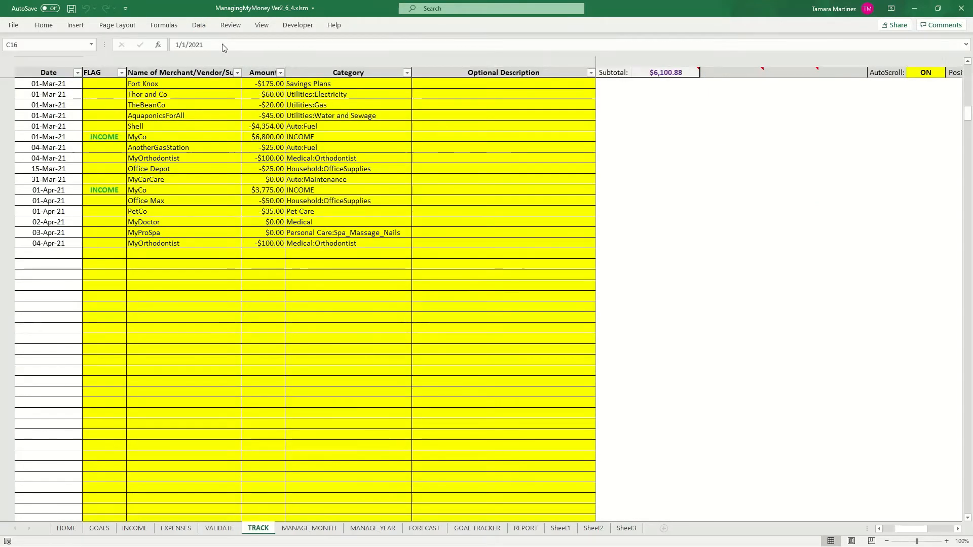
click(237, 72)
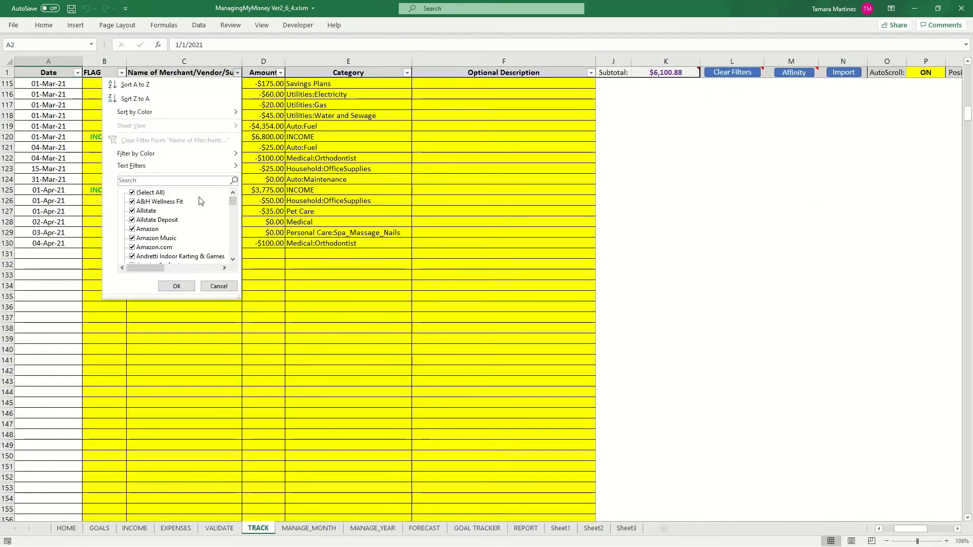
click(158, 181)
text(MyOrthod)
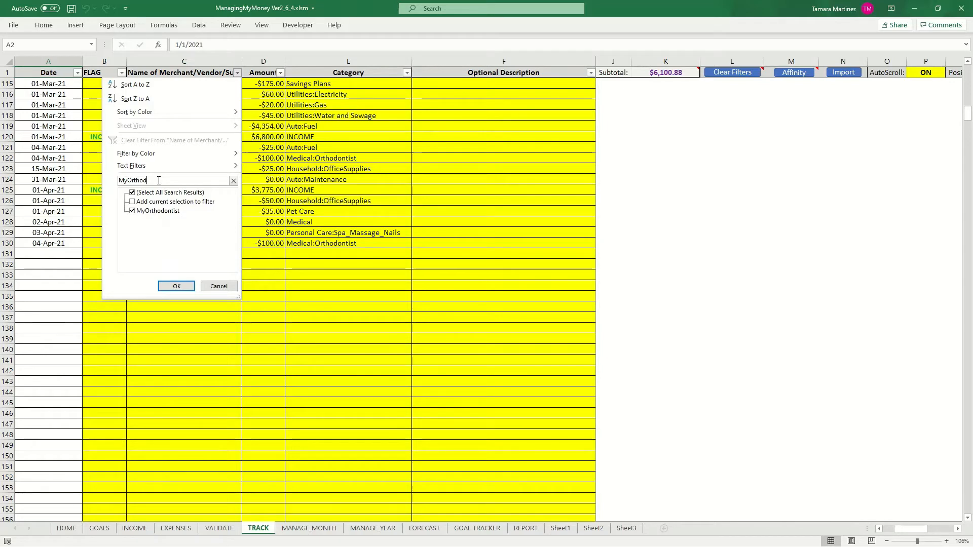
click(176, 286)
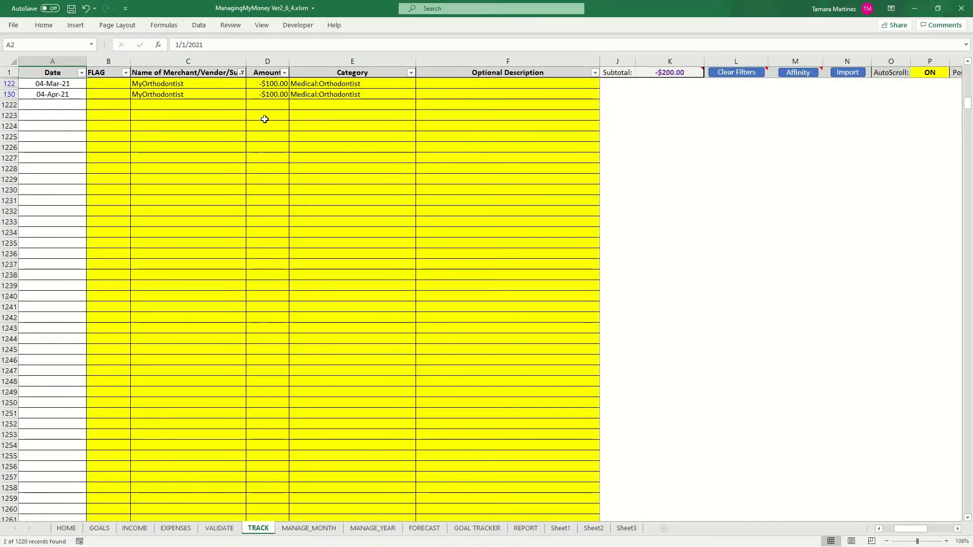
Change the category of the 04-Mar-21 MyOrthodontist transaction on TRACK to Medical.
click(342, 84)
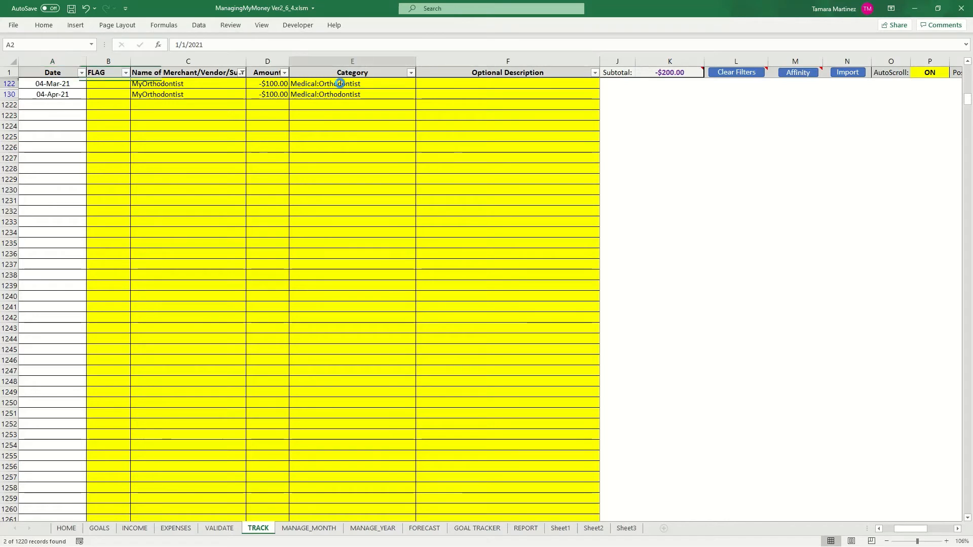
double_click(376, 84)
key(BackSpace)
key(BackSpace)
key(BackSpace)
key(BackSpace)
key(BackSpace)
key(BackSpace)
key(BackSpace)
key(BackSpace)
key(BackSpace)
key(BackSpace)
key(BackSpace)
key(BackSpace)
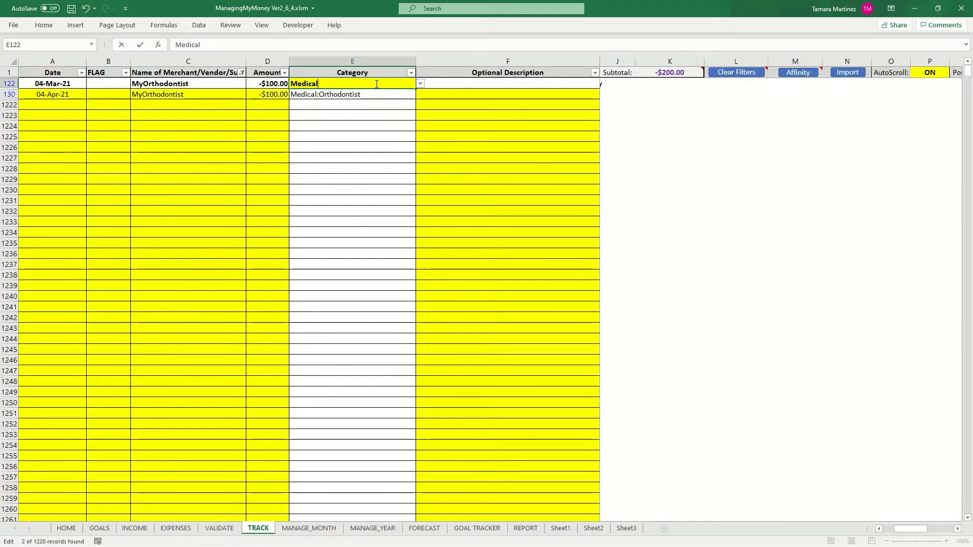
key(Return)
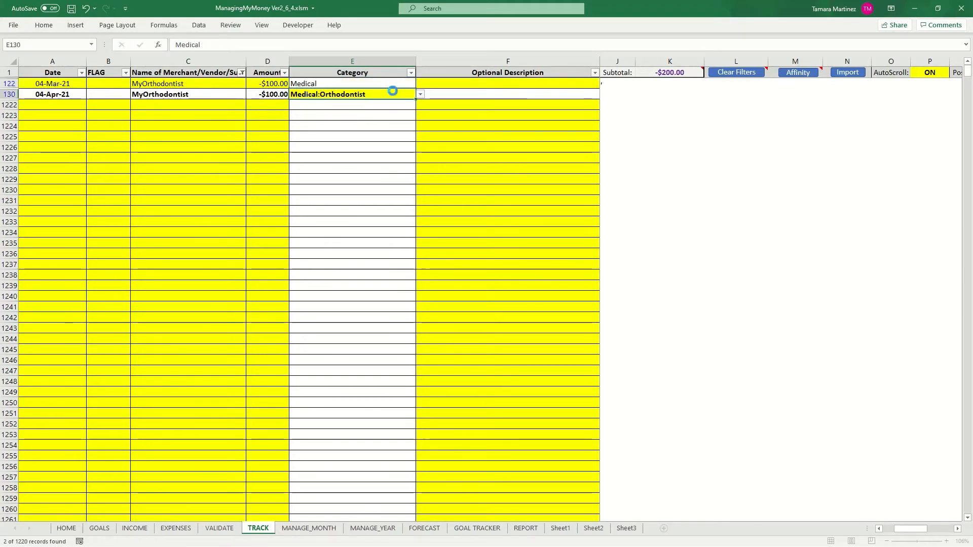
Change the category of the 04-Apr-21 MyOrthodontist transaction on TRACK to Medical.
double_click(389, 95)
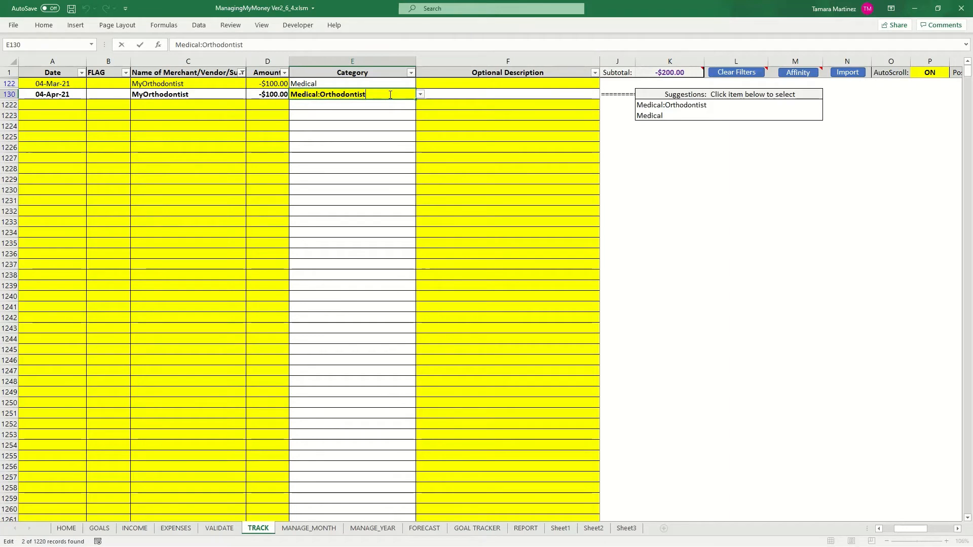
key(BackSpace)
key(BackSpace)
key(BackSpace)
key(BackSpace)
key(BackSpace)
key(BackSpace)
key(BackSpace)
key(Return)
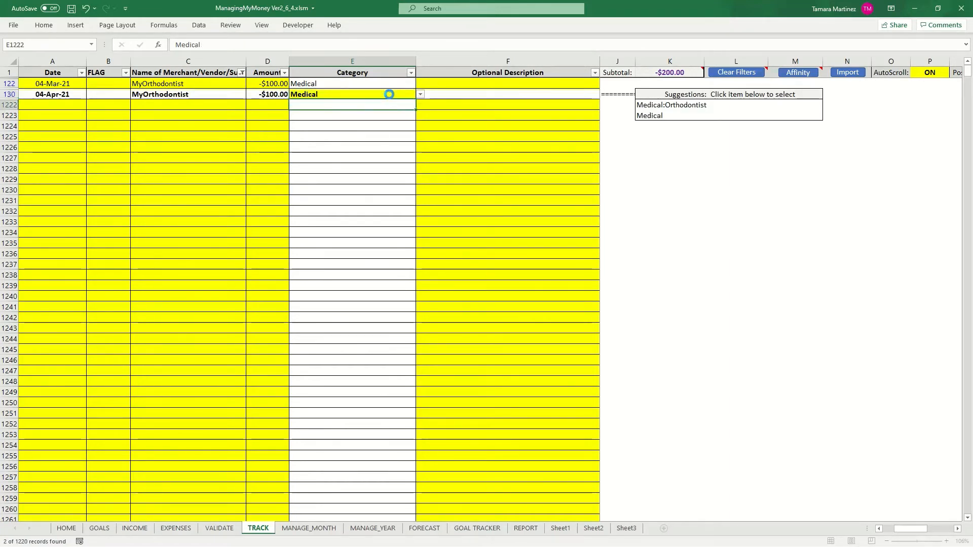
Refill the actuals on the FORECAST sheet from the TRACK sheet and accept the prompt.
click(425, 528)
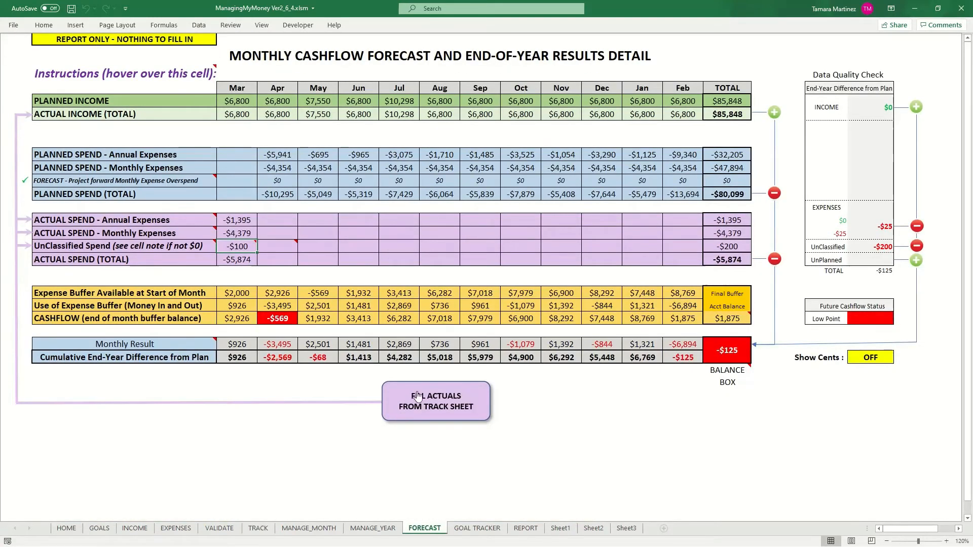
click(428, 400)
click(525, 313)
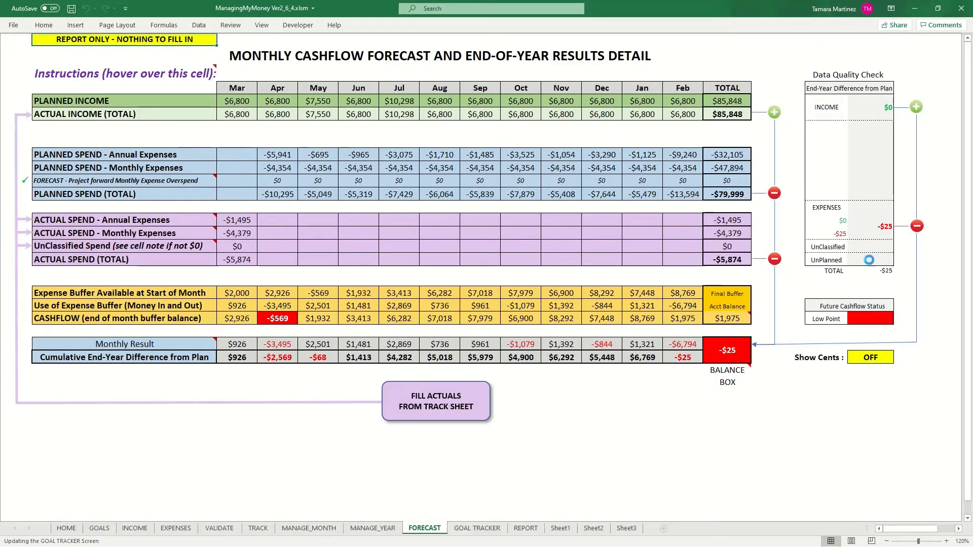
Check the UnClassified entries across the FORECAST sheet and the possible issues summary on HOME.
click(875, 245)
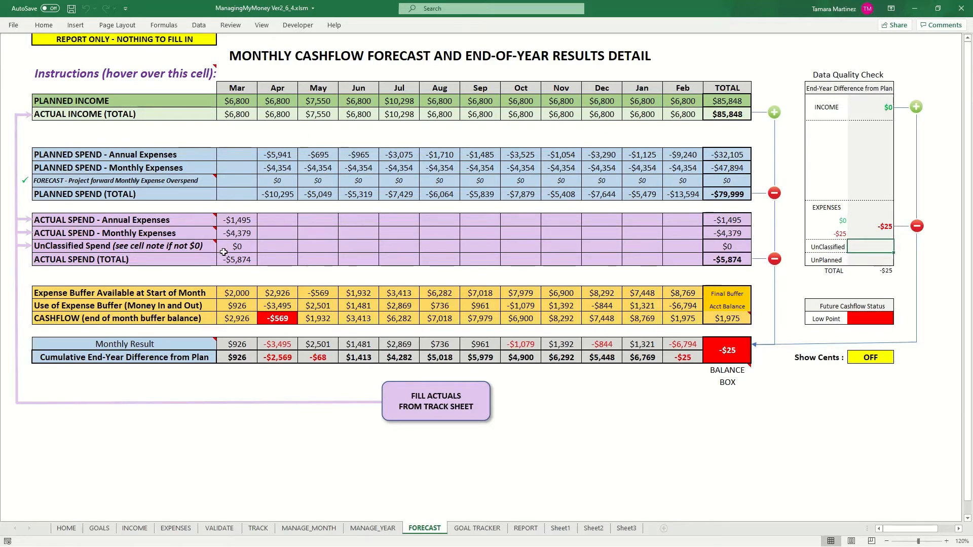
drag(227, 250, 927, 249)
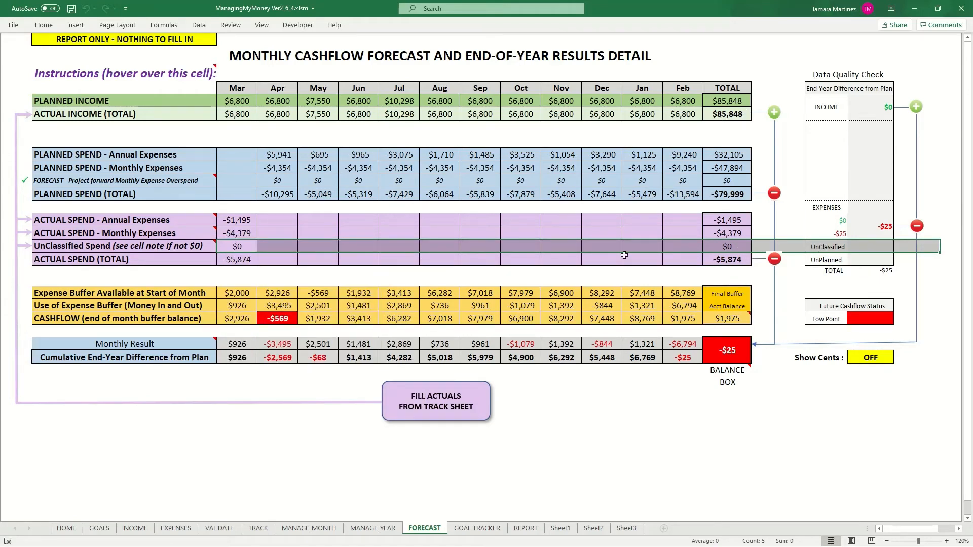
click(61, 530)
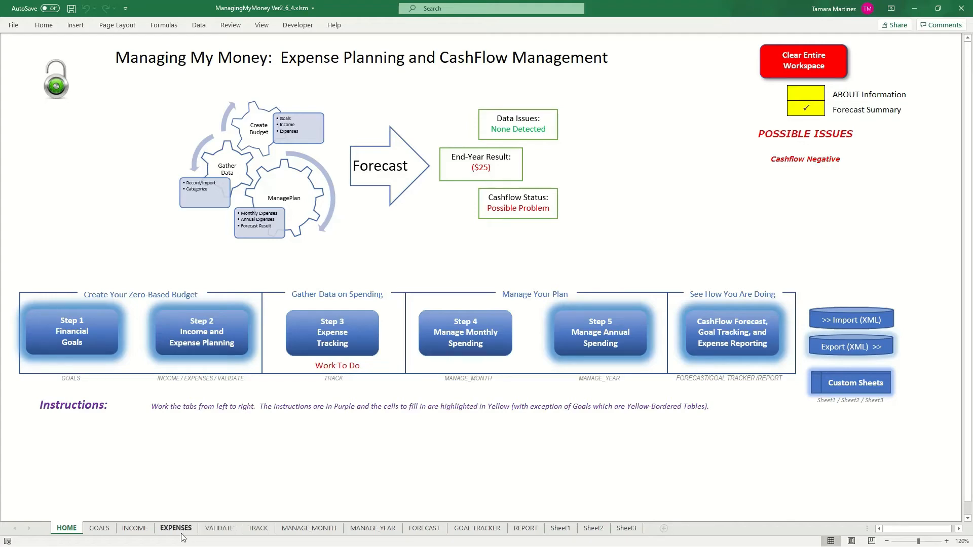
Review the income, expenses and UnClassified entries of the FORECAST Data Quality Check against the actual monthly expenses row.
click(412, 530)
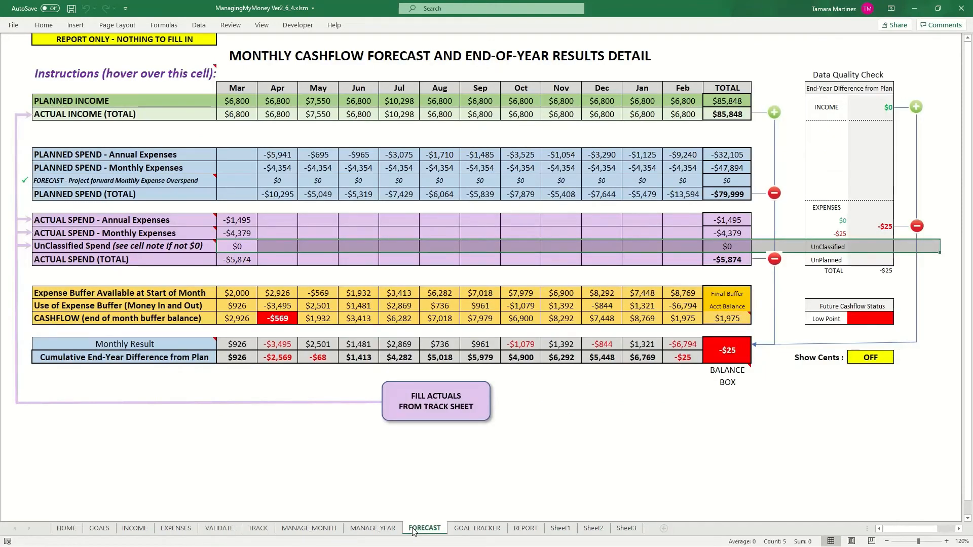
click(885, 106)
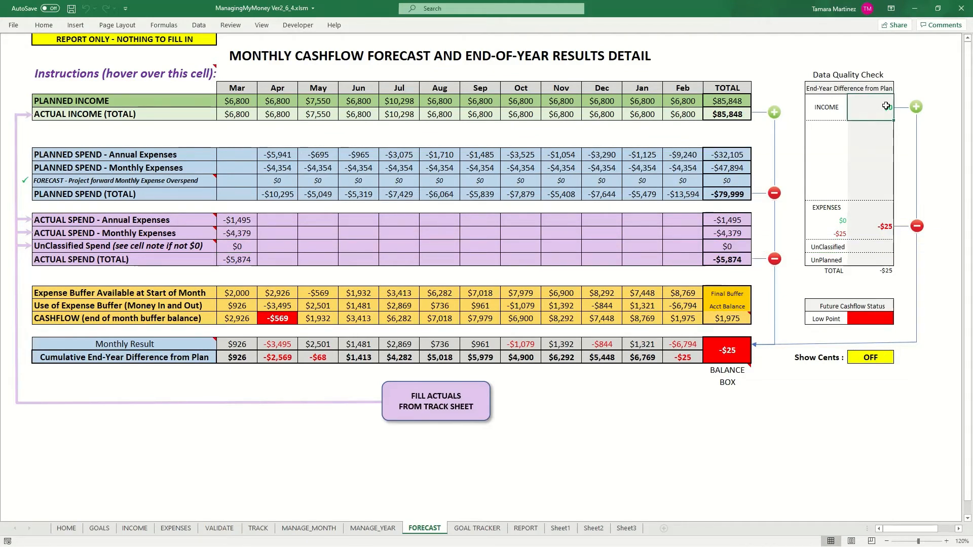
drag(885, 106, 865, 220)
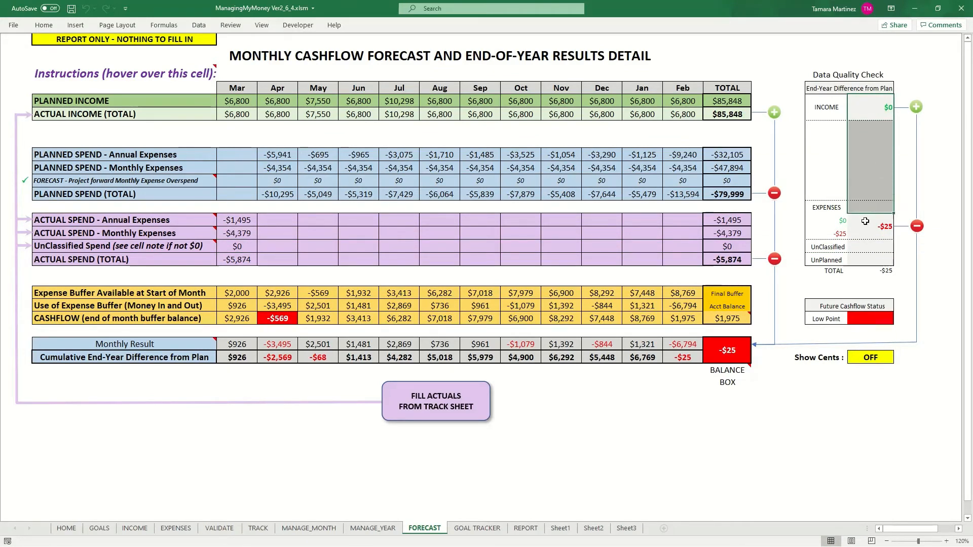
drag(831, 248, 884, 250)
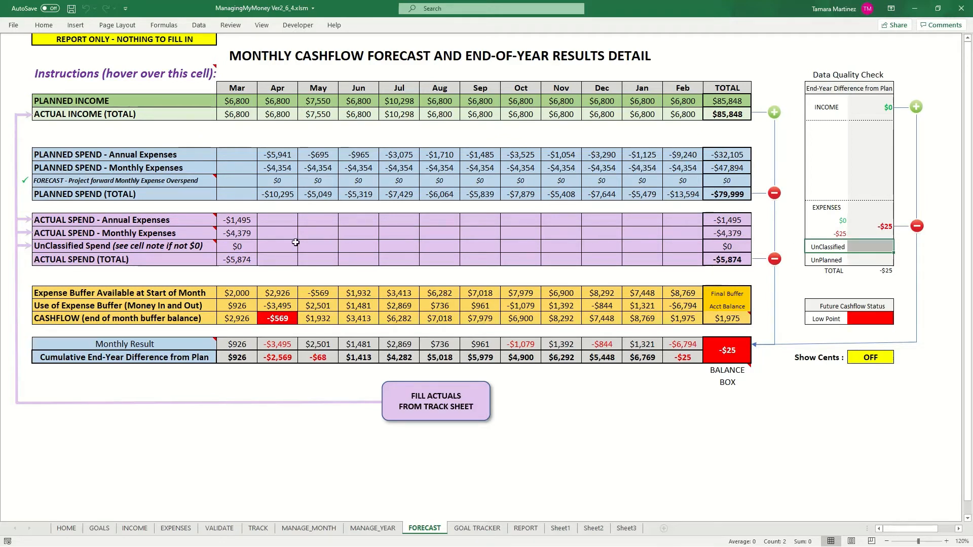
click(827, 233)
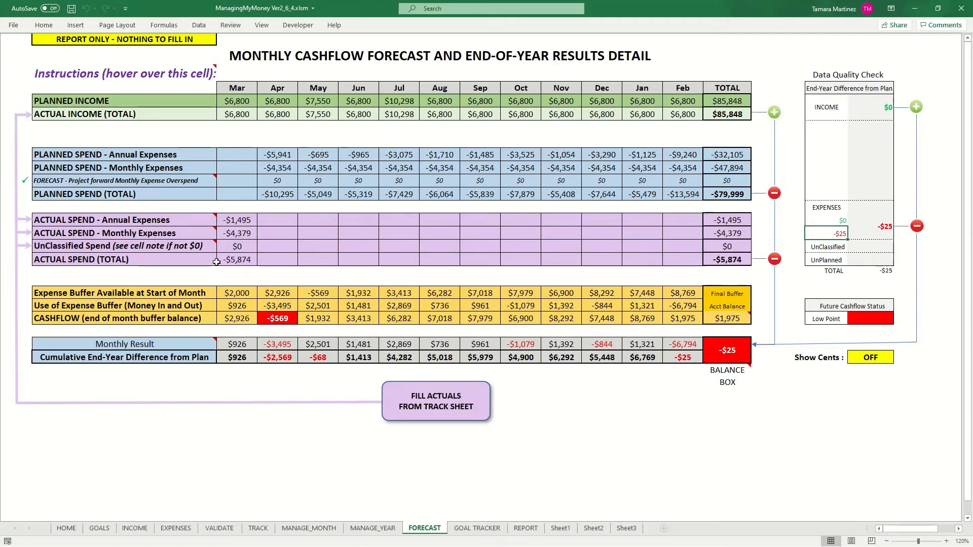
click(860, 245)
click(110, 231)
click(823, 233)
Examine the March and April Monthly_Expenses plan differences on MANAGE_YEAR alongside the Forecast Balance and Plan Balance boxes.
click(353, 530)
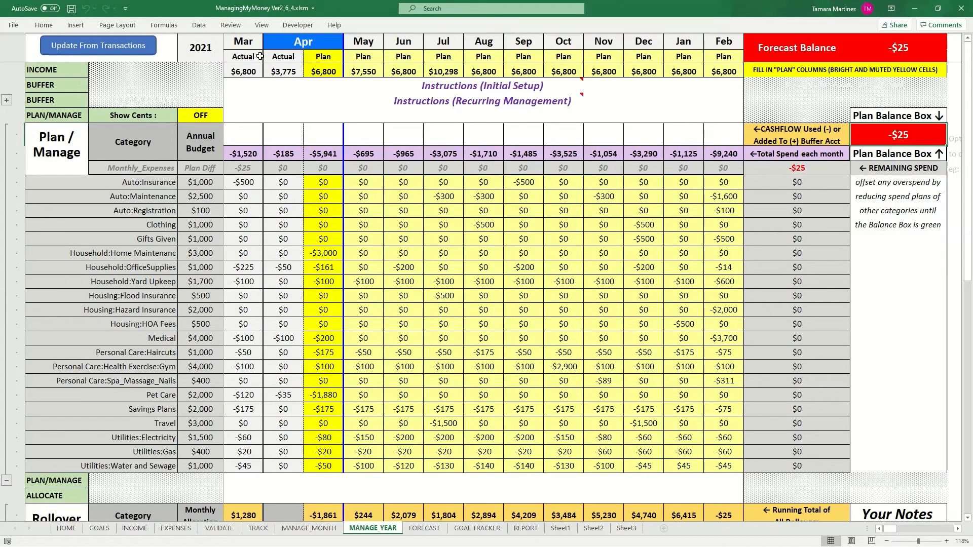
click(234, 166)
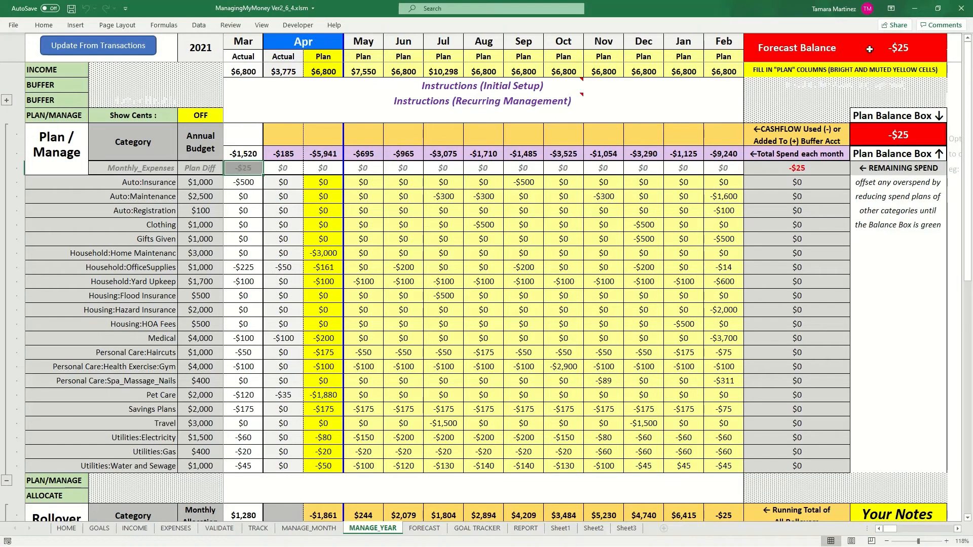
click(893, 39)
click(912, 134)
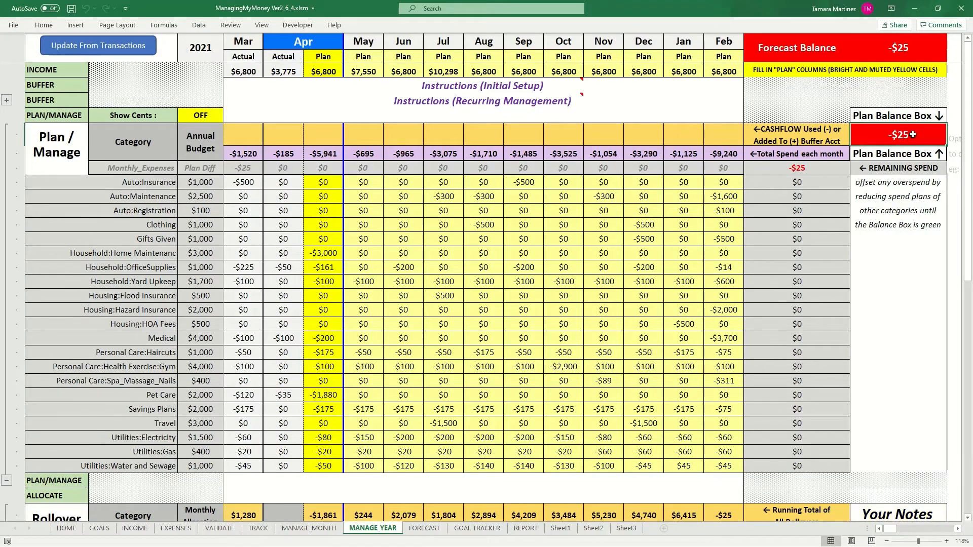
click(232, 171)
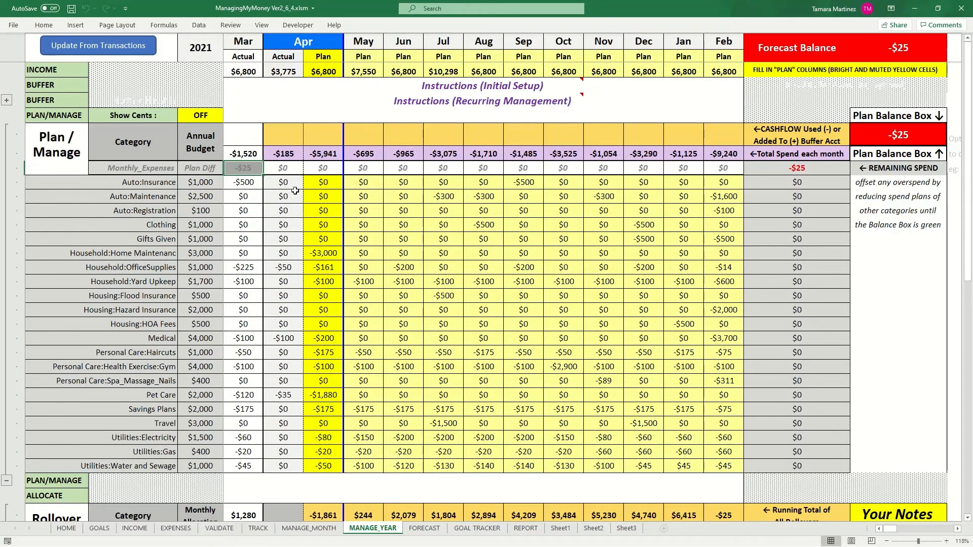
click(280, 169)
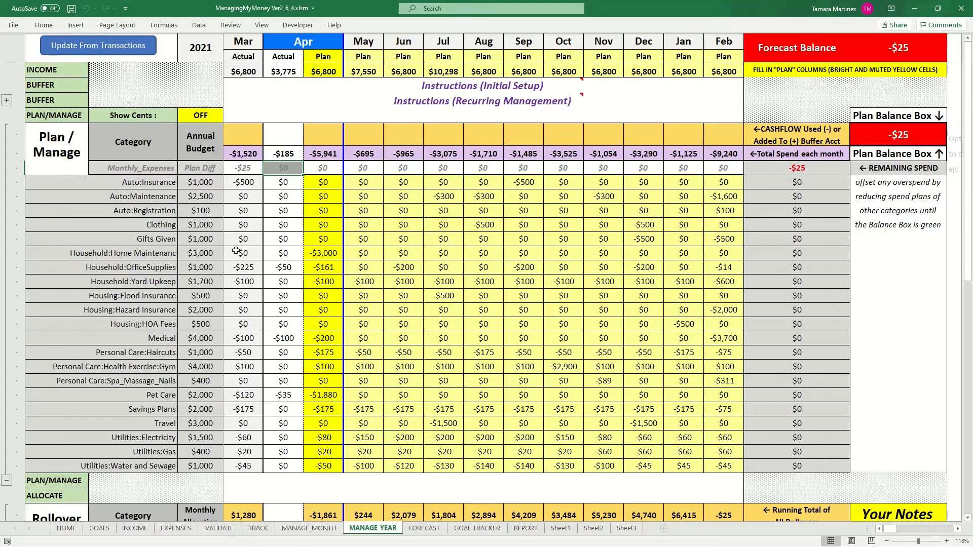
Try an April plan amount of 2925 for Household:Home Maintenance on MANAGE_YEAR.
click(316, 253)
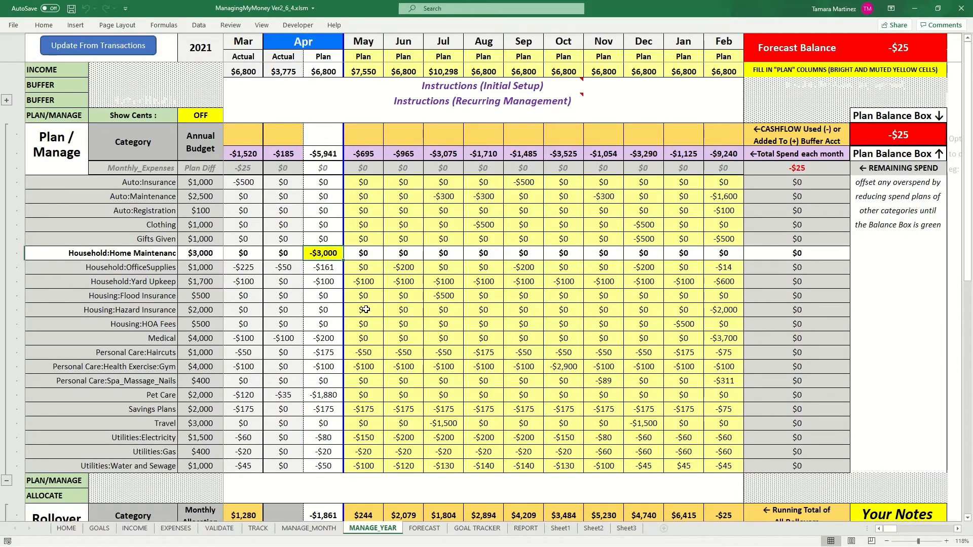
text(29)
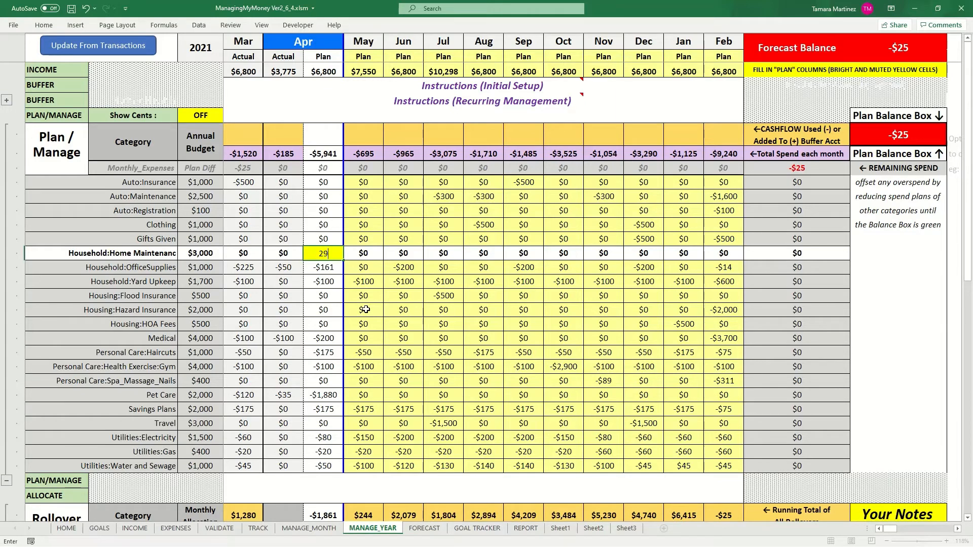
text(25)
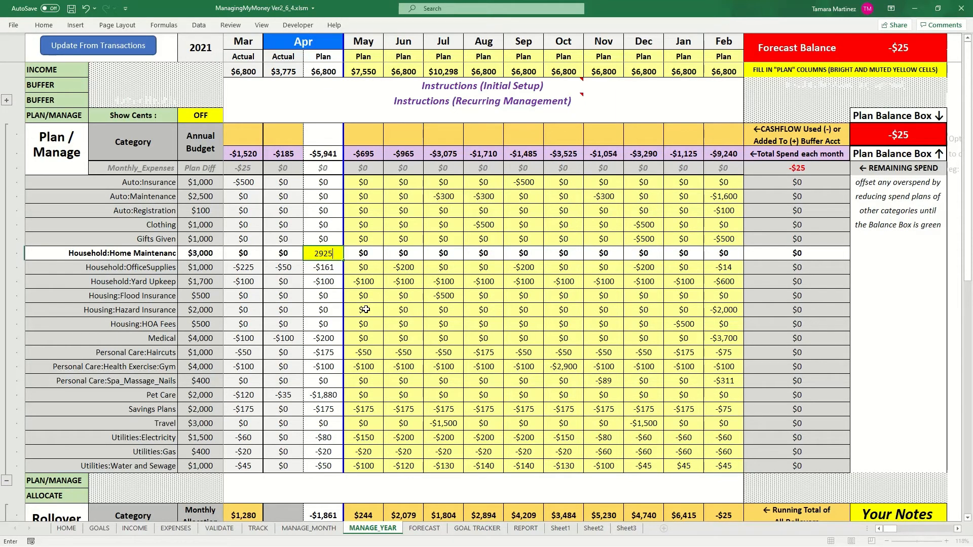
key(Return)
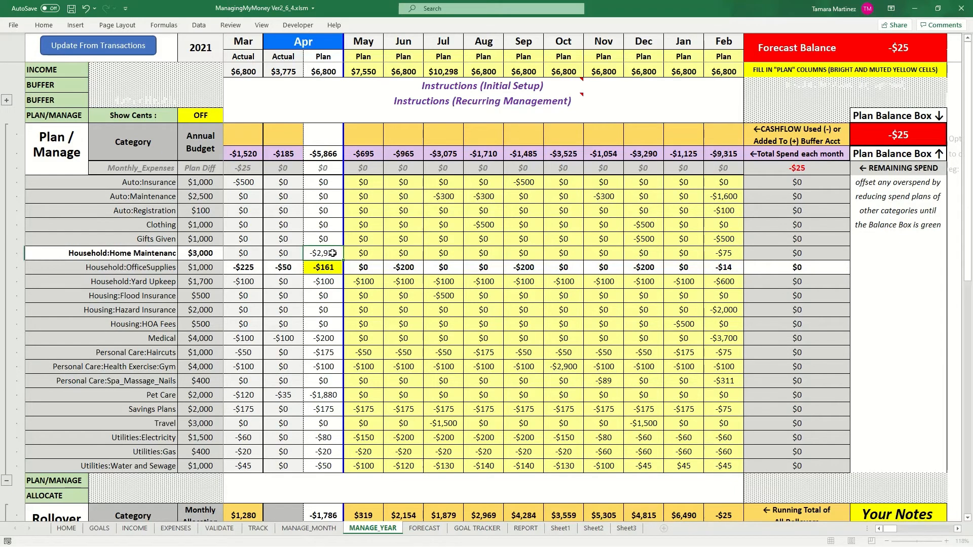
Set the April plan amount for Household:Home Maintenance to 2975.
click(332, 253)
text(2975)
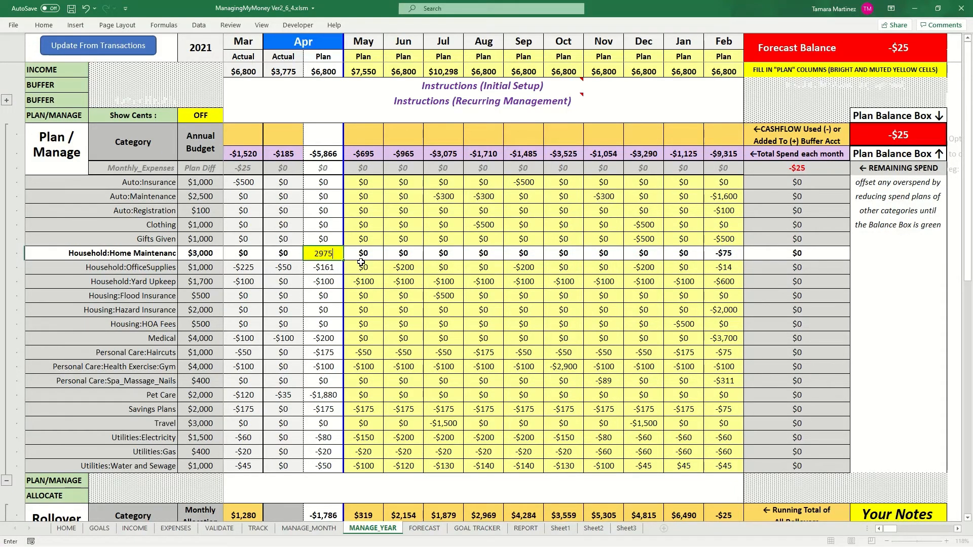
key(Return)
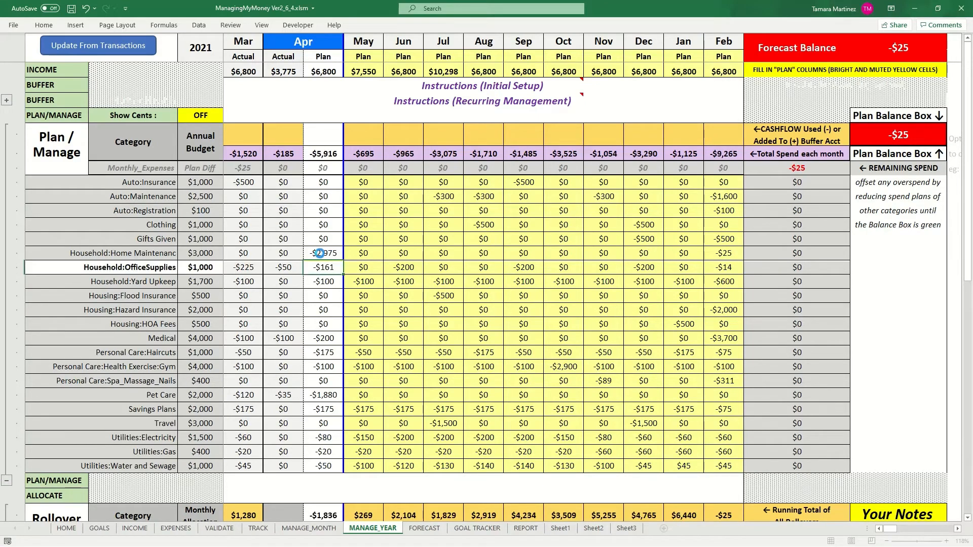
click(320, 253)
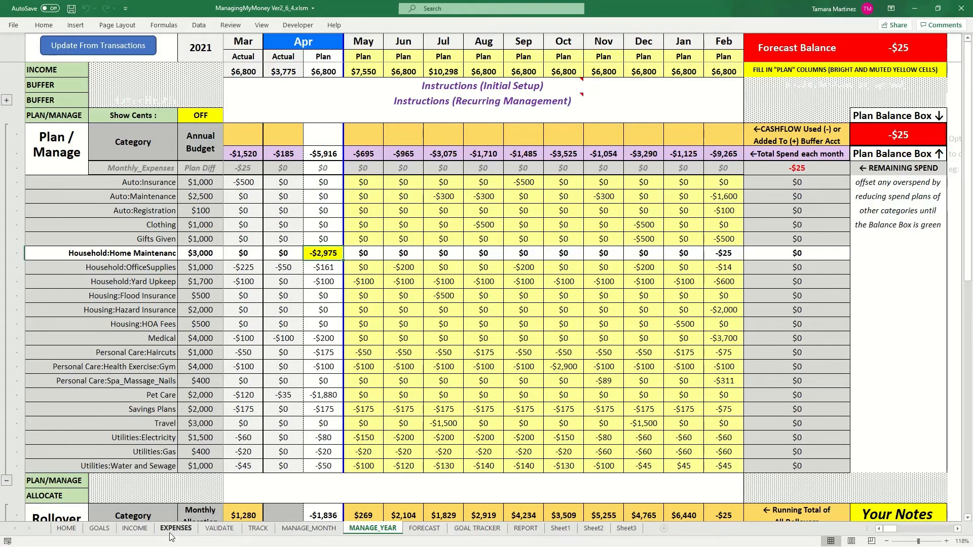
Set the February plan amount for Household:Home Maintenance to 0.
click(732, 253)
text(0)
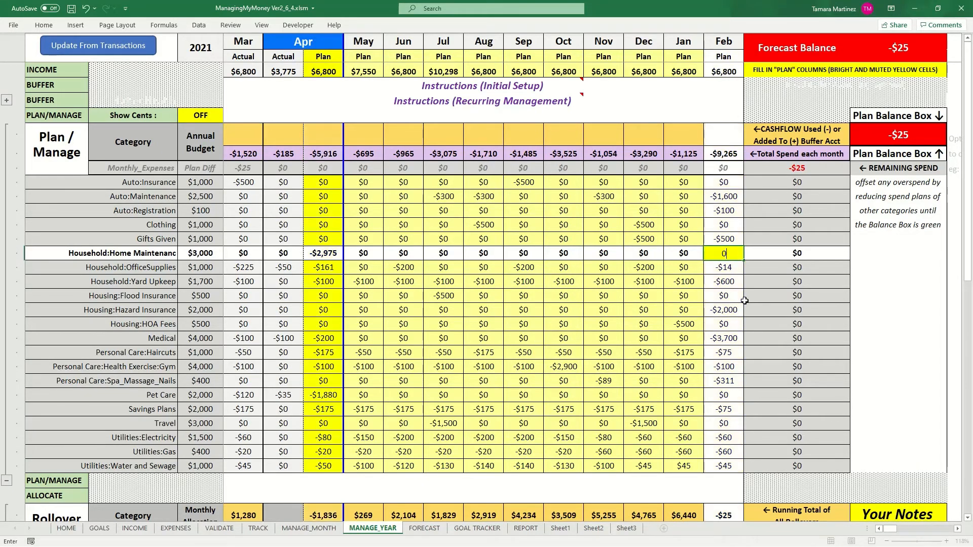
key(Return)
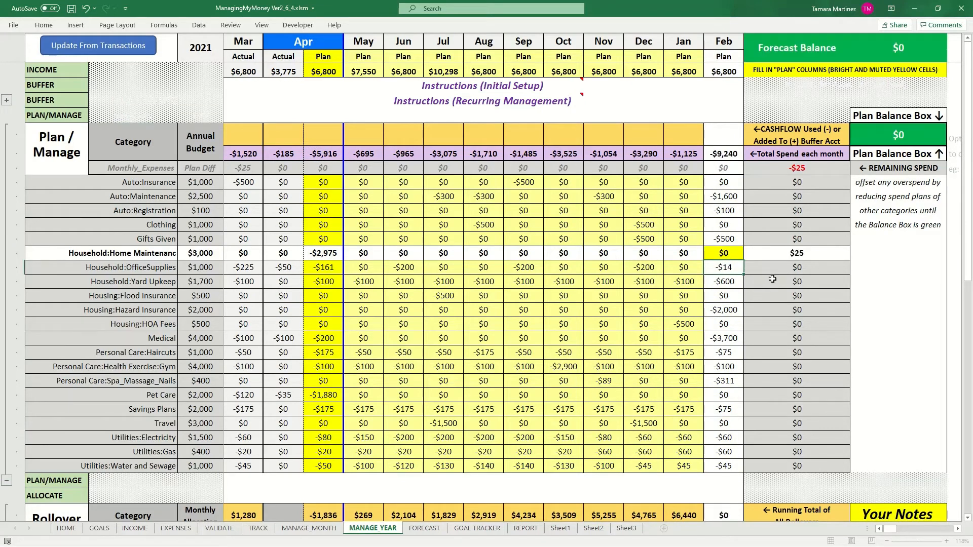
Compare the remaining spend of Household:Home Maintenance with the March Monthly_Expenses plan difference.
click(804, 253)
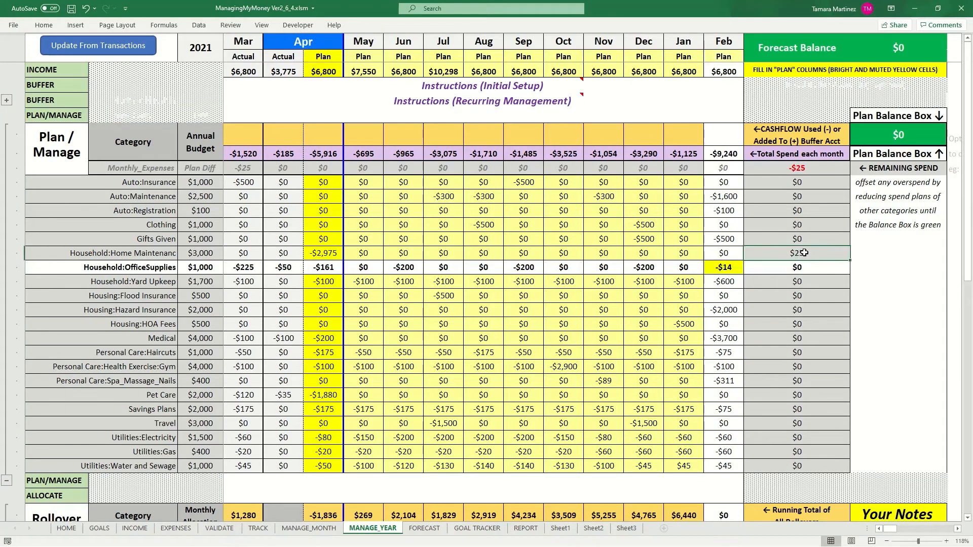
click(244, 166)
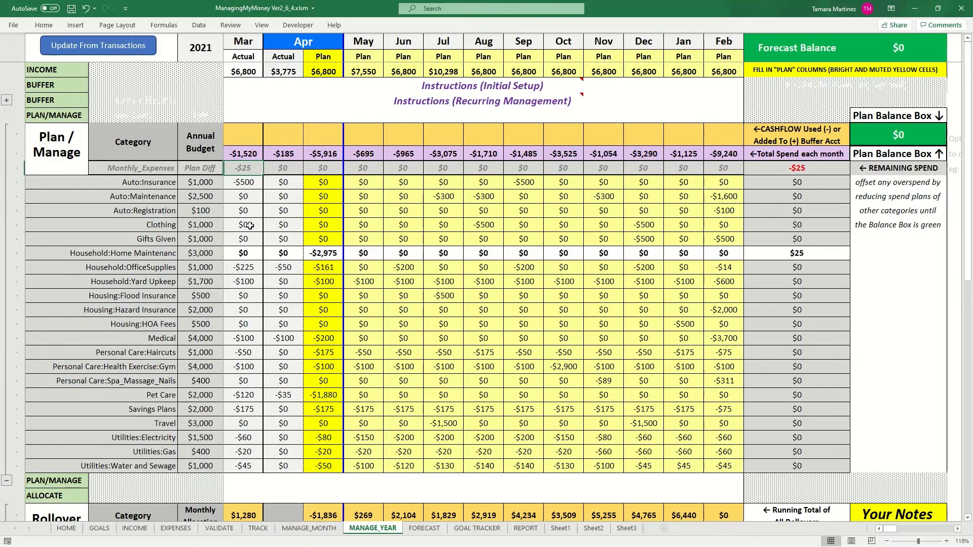
click(802, 253)
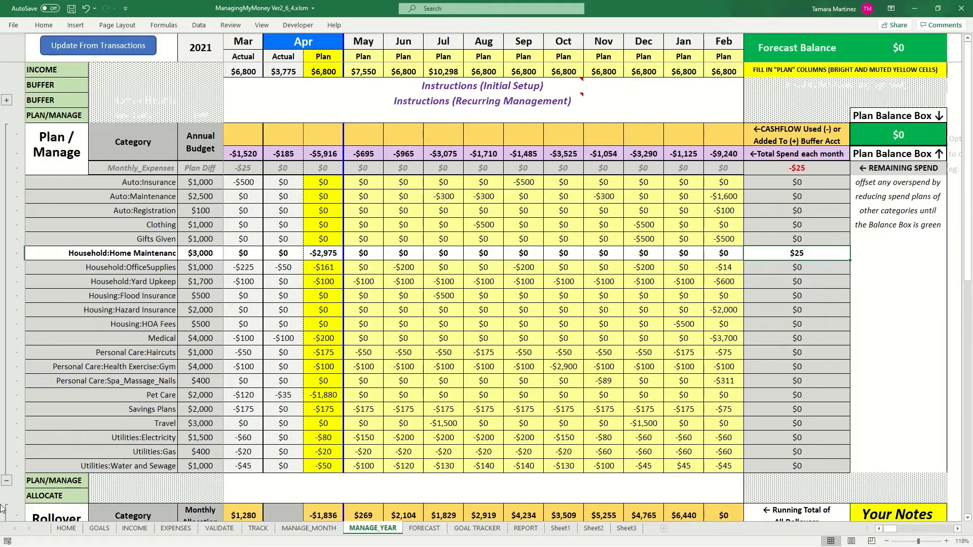
Check the end-year result and possible issues on HOME and the income entry in the FORECAST Data Quality Check.
click(65, 528)
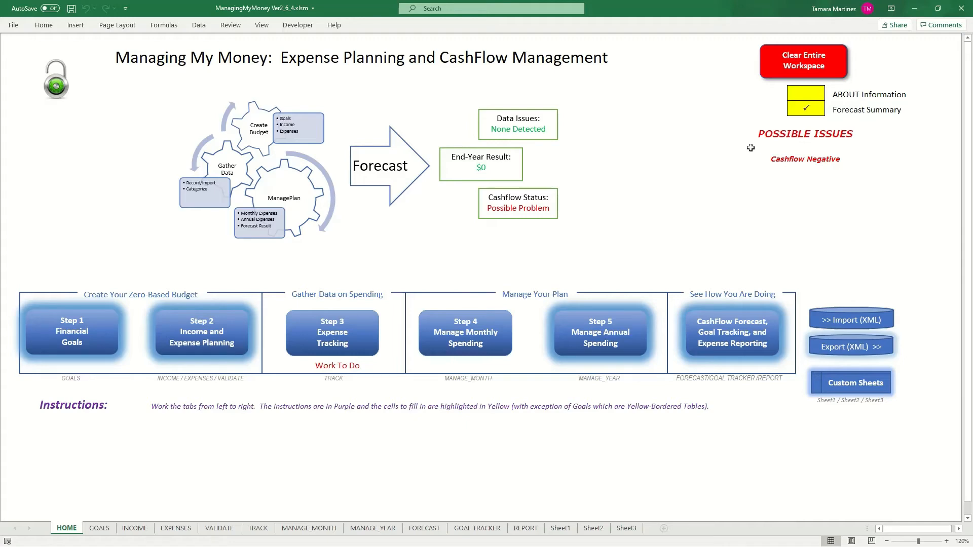
click(432, 529)
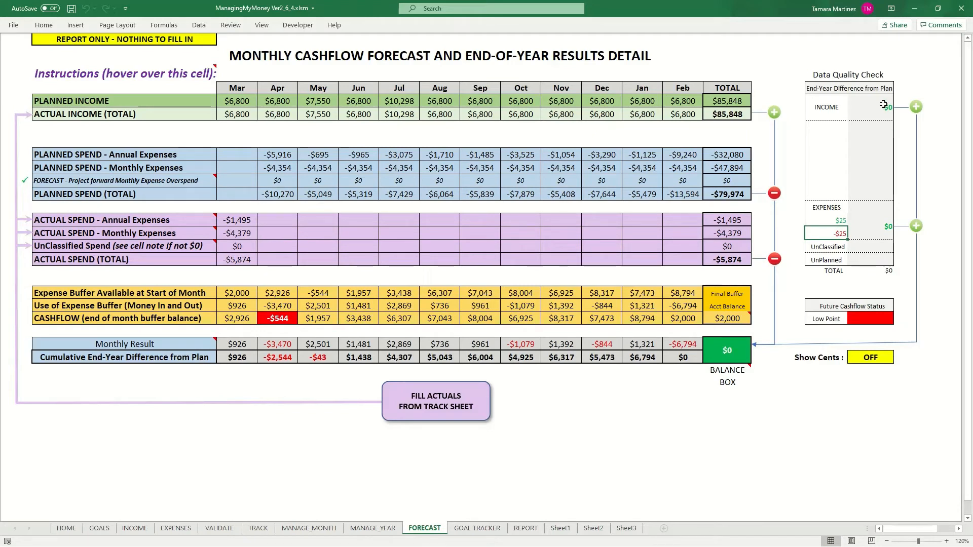
click(835, 111)
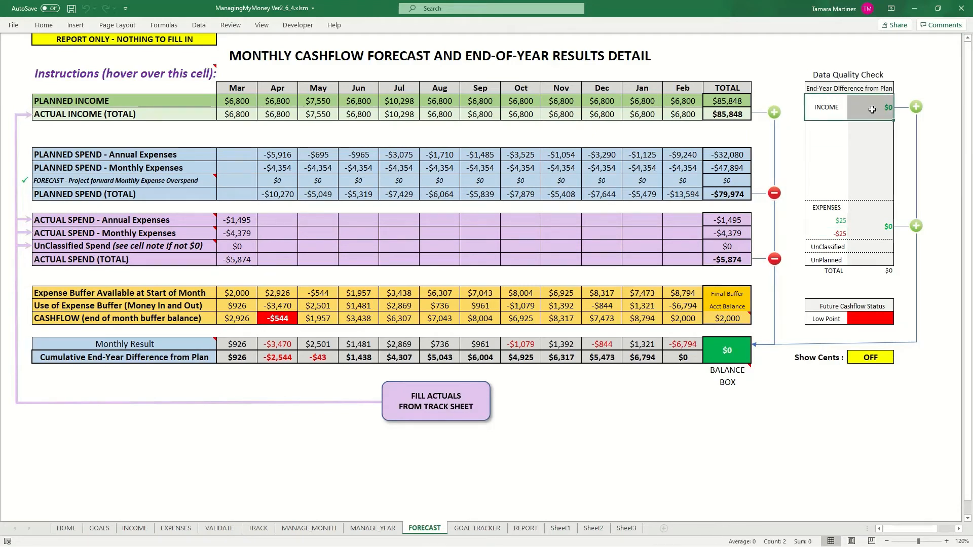
Check the Expenses, UnClassified and UnPlanned entries in the FORECAST Data Quality Check.
click(829, 213)
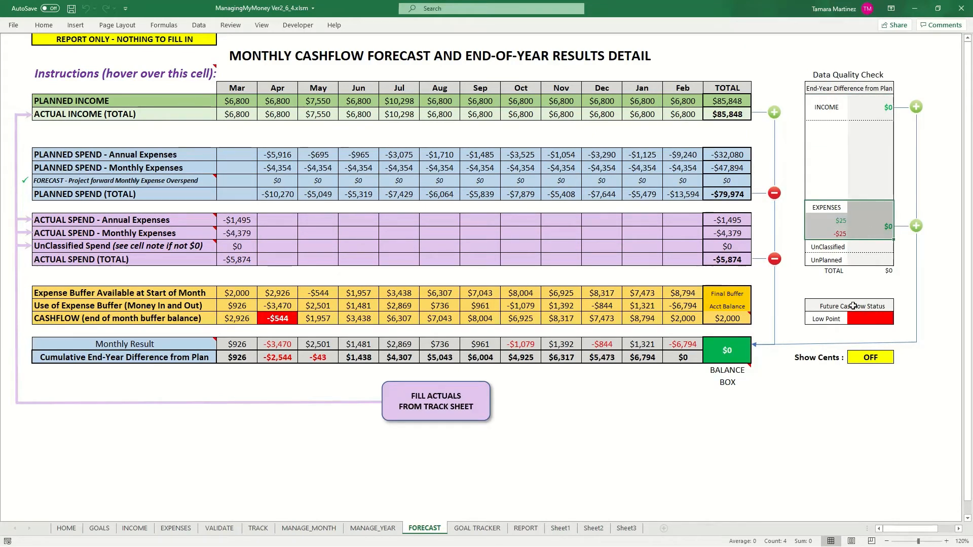
click(868, 226)
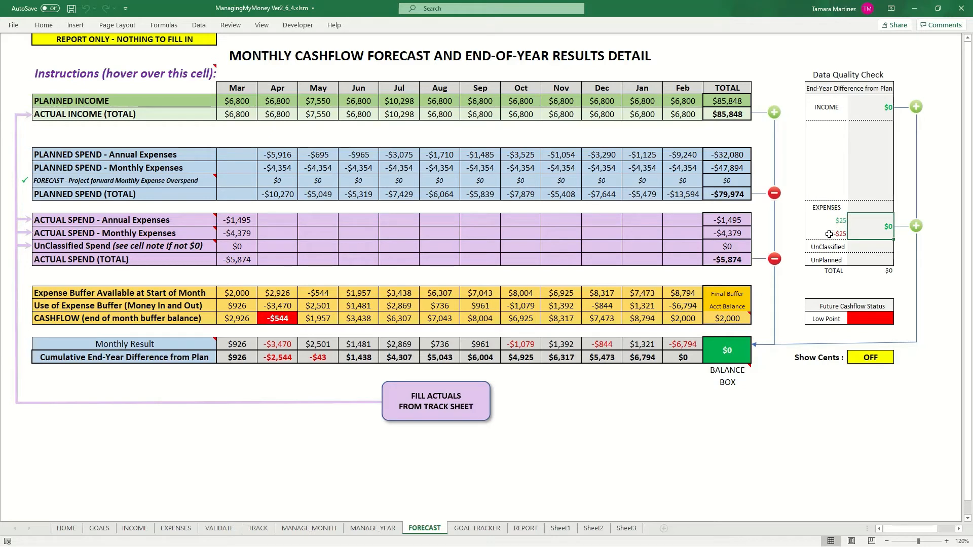
click(830, 235)
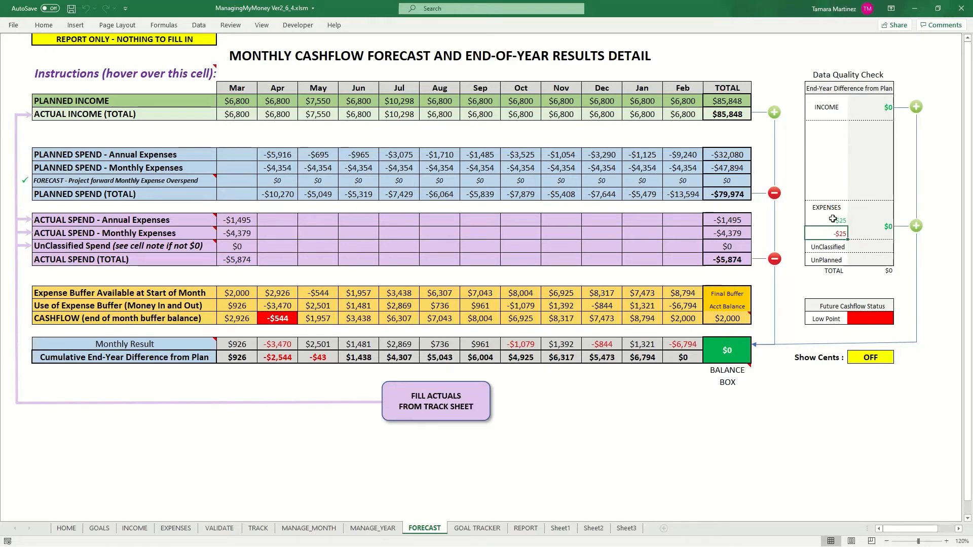
click(833, 219)
click(879, 228)
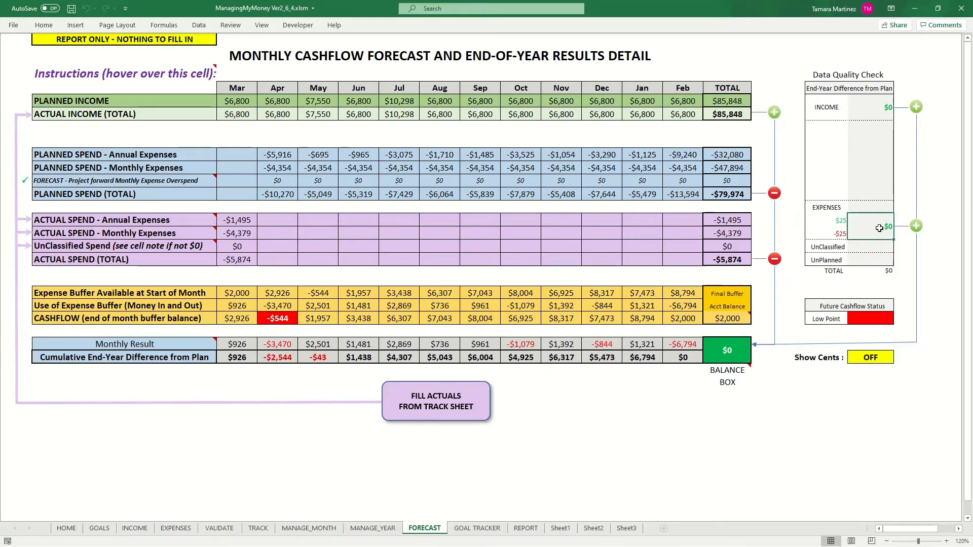
click(857, 247)
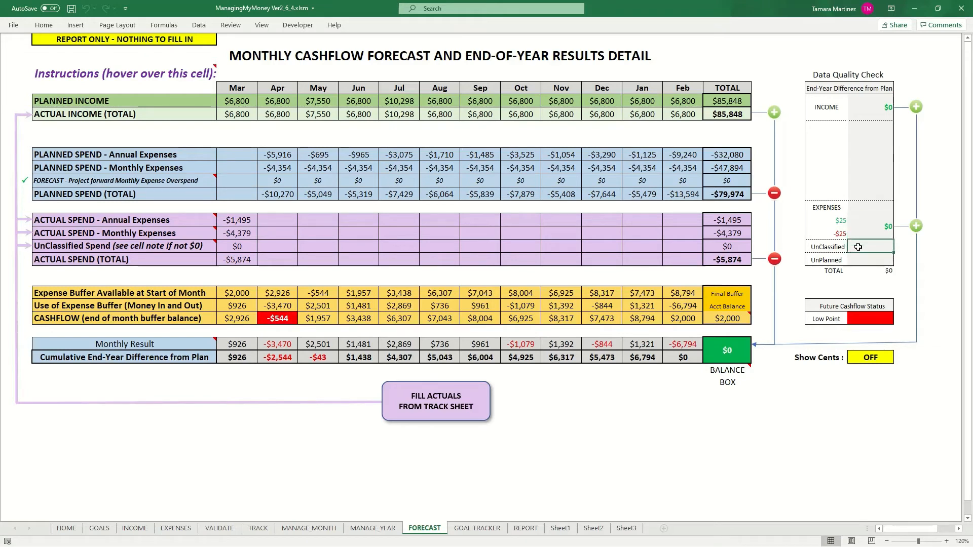
click(874, 263)
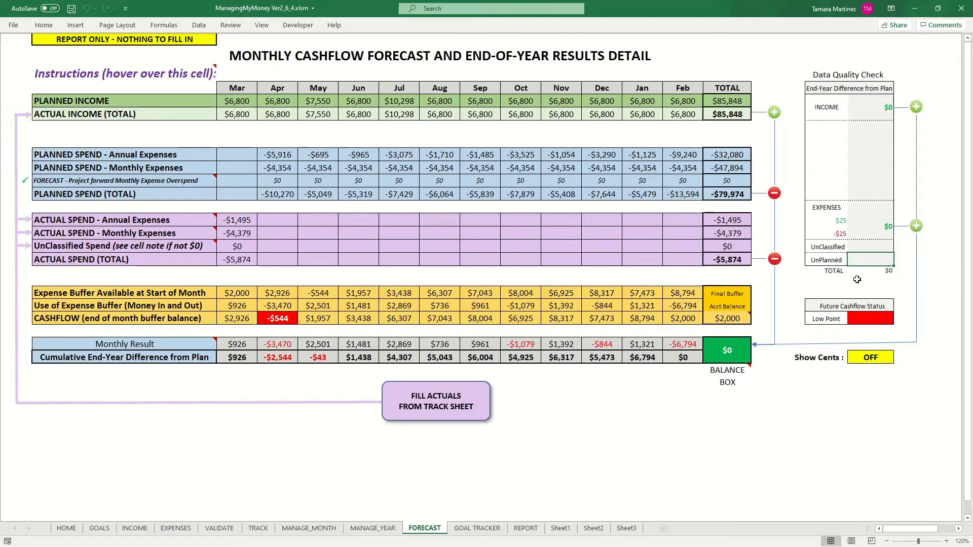
Examine the Future Cashflow Status low point and the end-of-month buffer balances in the CASHFLOW row, especially April.
click(864, 318)
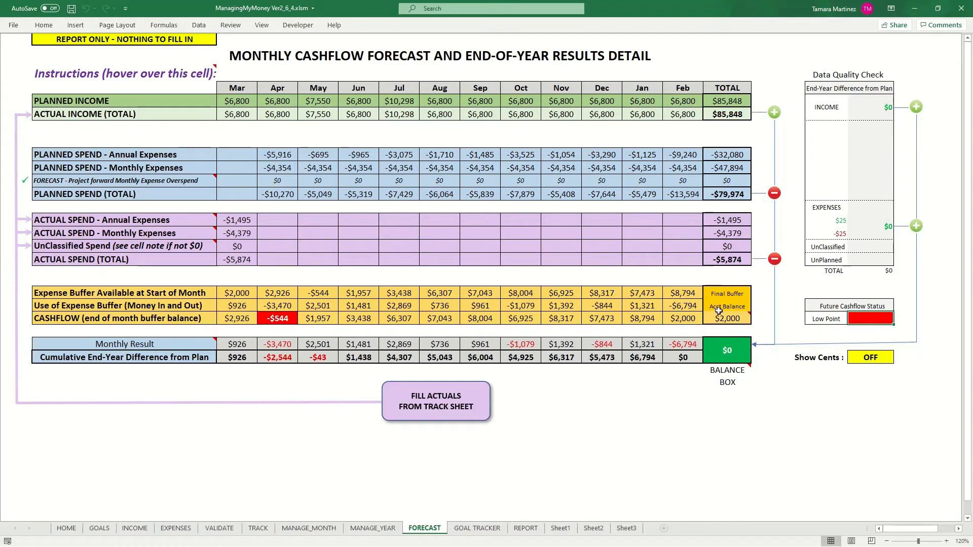
click(66, 318)
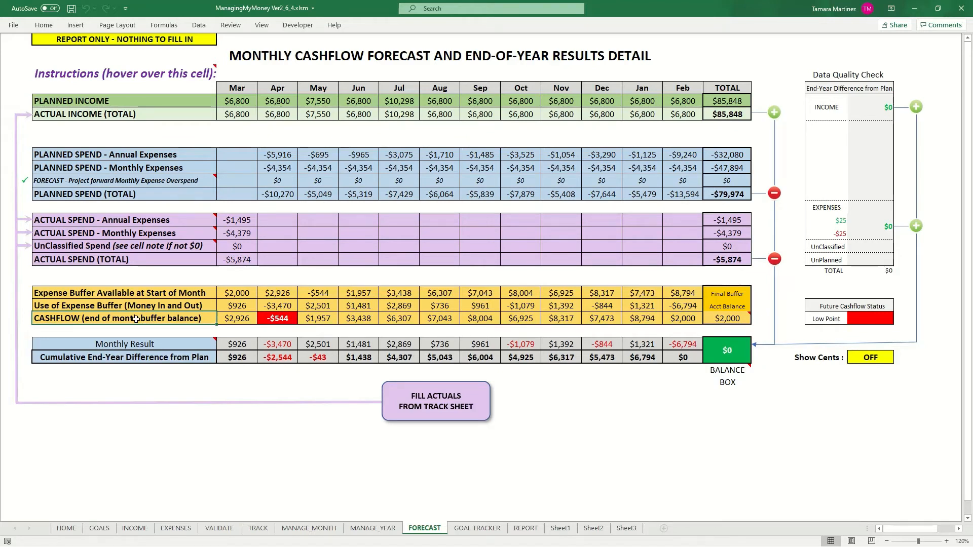
drag(131, 320, 722, 318)
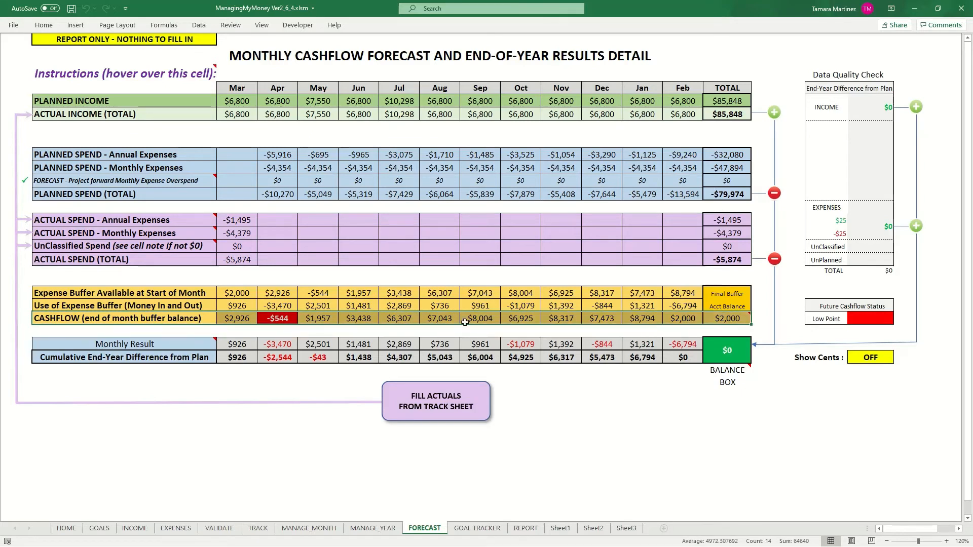
click(278, 320)
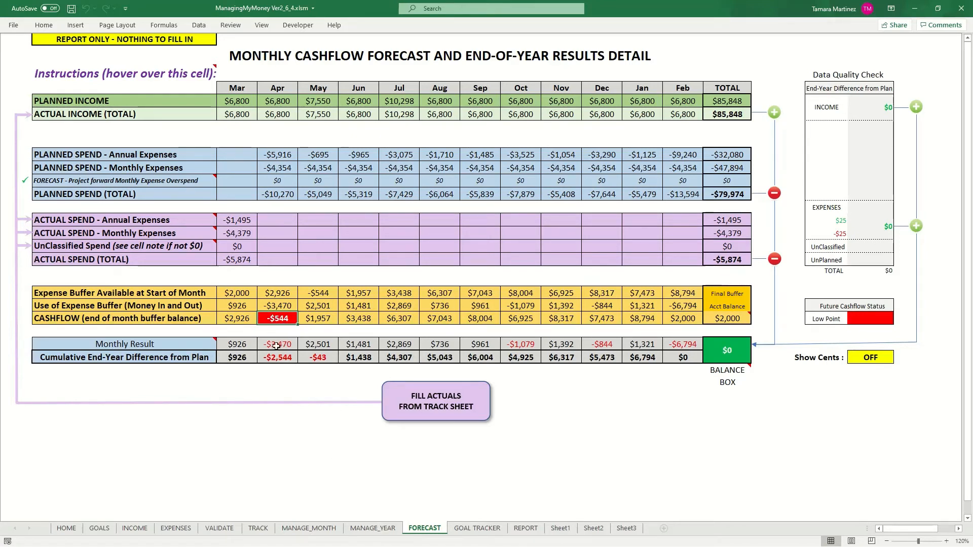
Review the INCOME sheet and the annual budget and April plan amount of Household:Home Maintenance on MANAGE_YEAR.
click(361, 529)
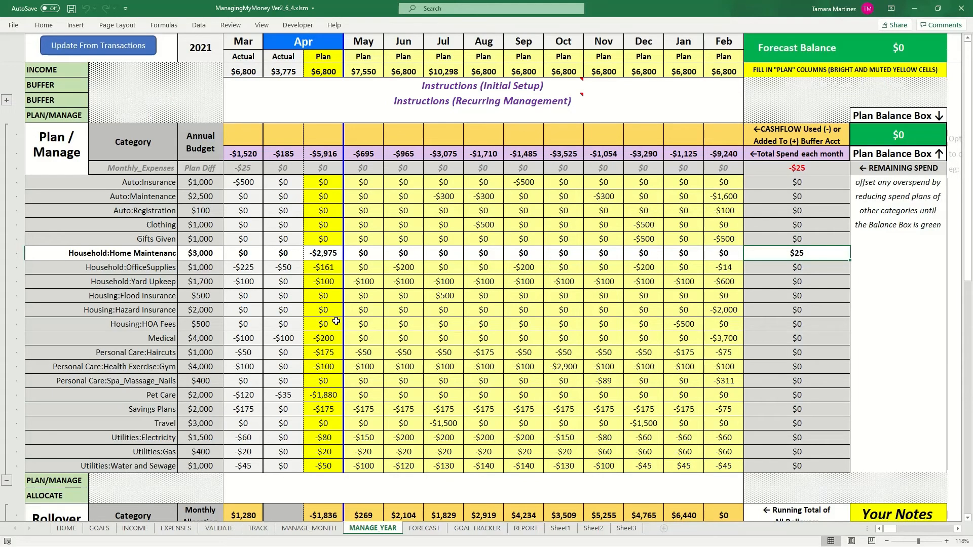
click(136, 528)
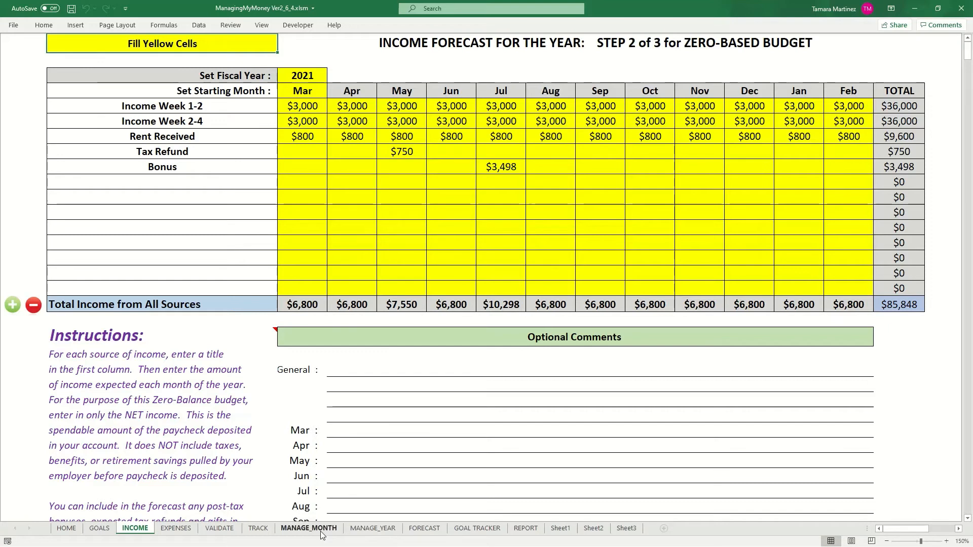
click(376, 529)
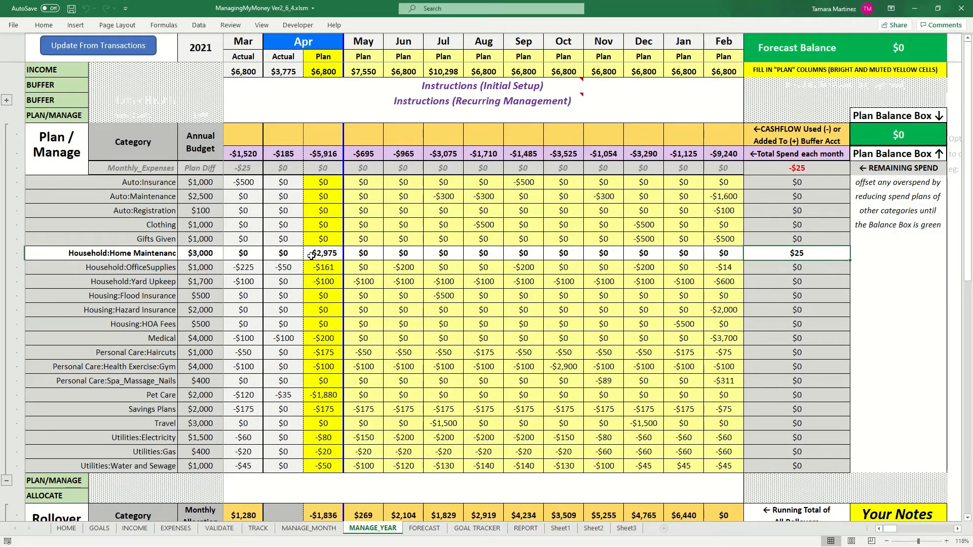
click(199, 255)
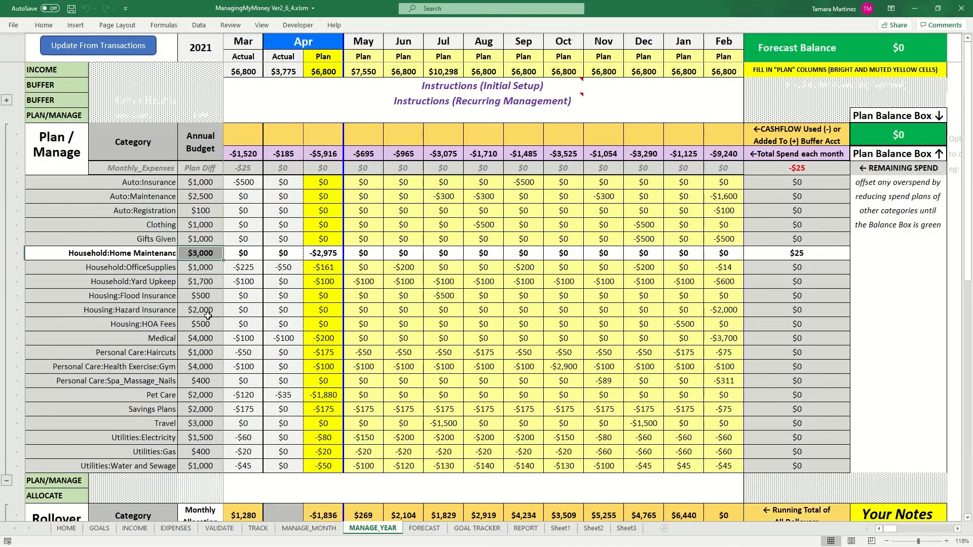
click(327, 255)
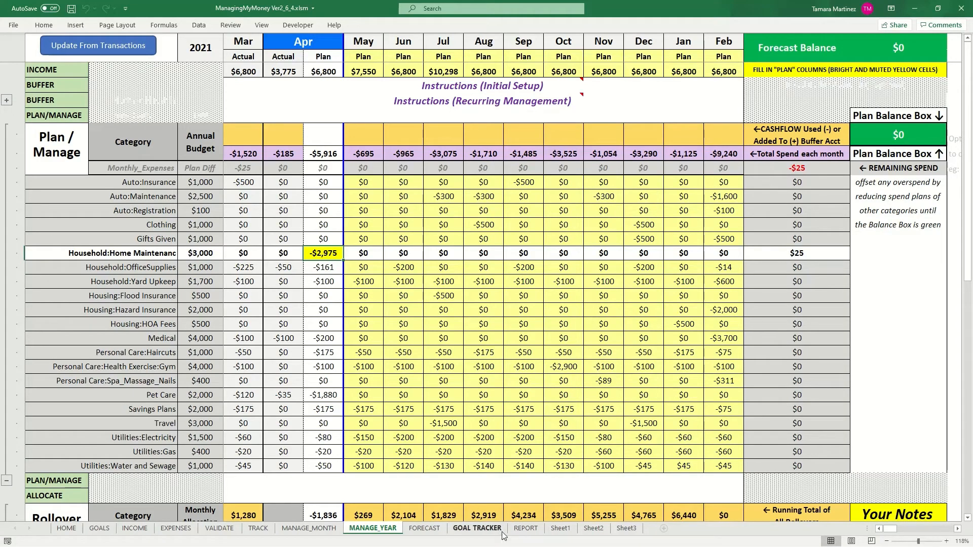
Compare the April cashflow on FORECAST with the planned spending on MANAGE_YEAR and the expected monthly income on INCOME.
click(422, 529)
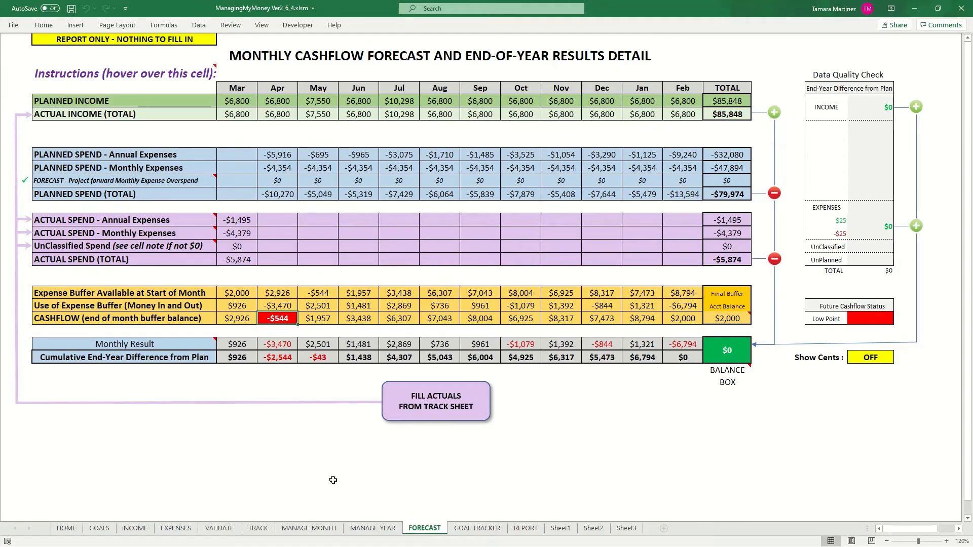
click(368, 529)
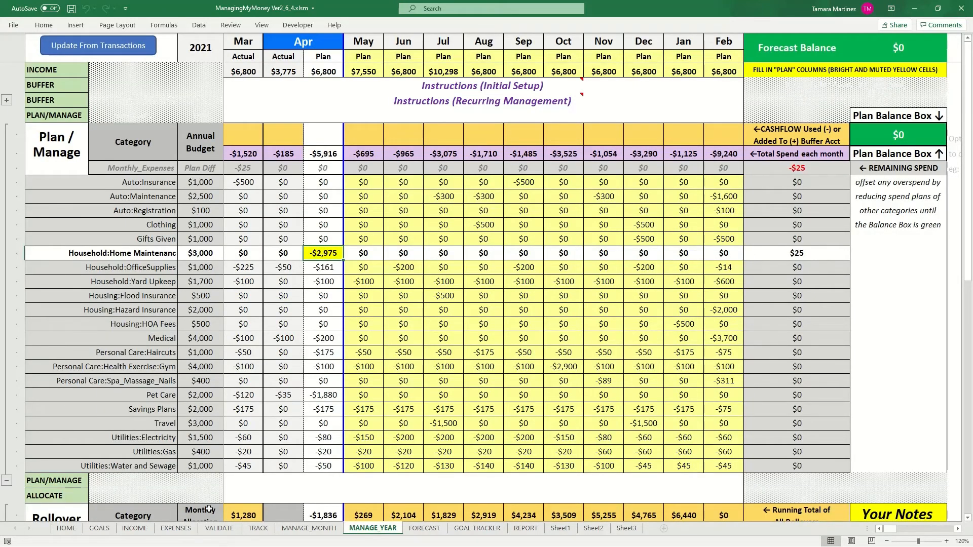
click(135, 528)
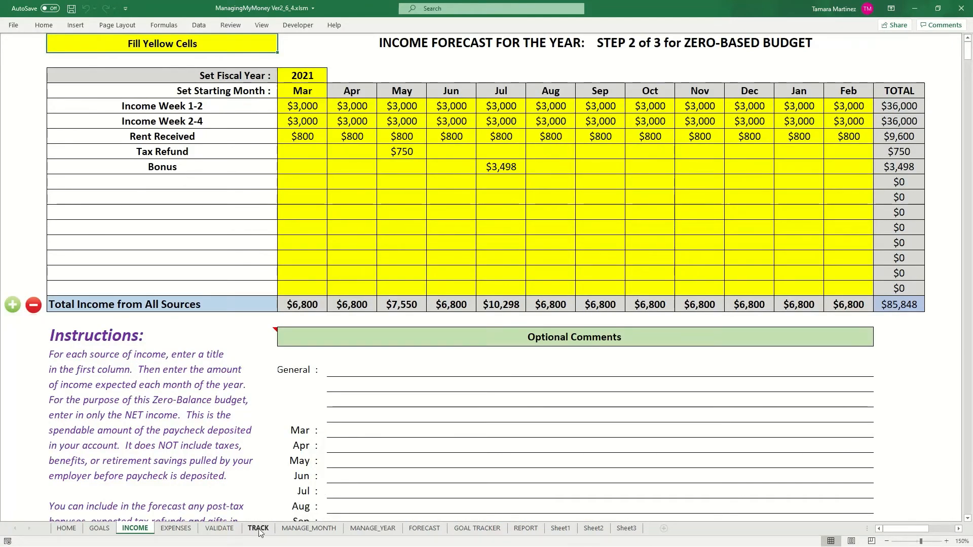
click(424, 529)
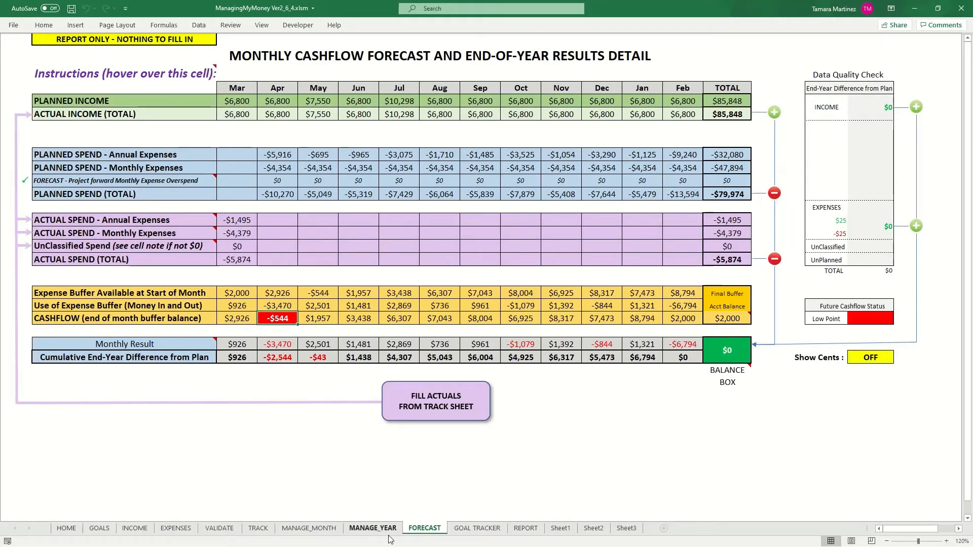
On MANAGE_YEAR, set the Household:Home Maintenance plan amounts to 2975 for August and 0 for April.
click(374, 530)
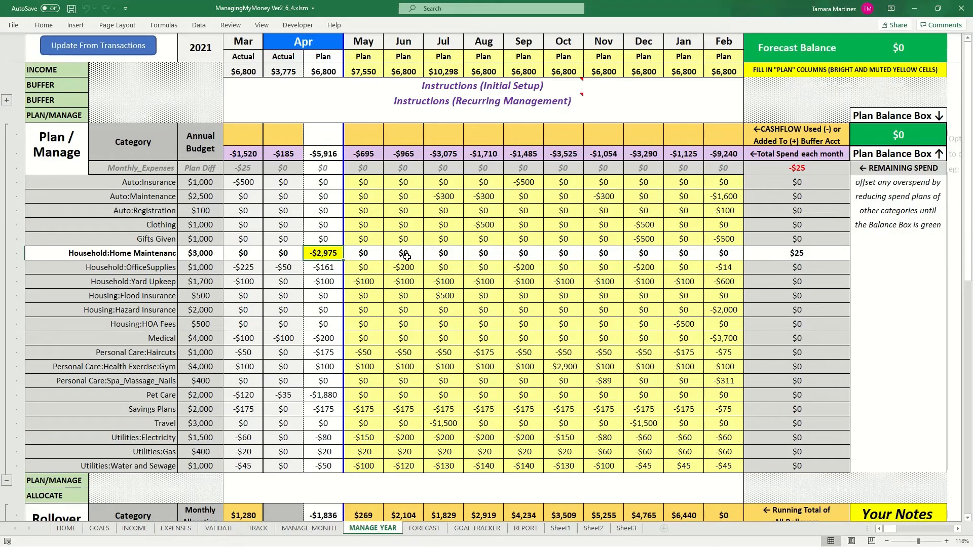
click(475, 253)
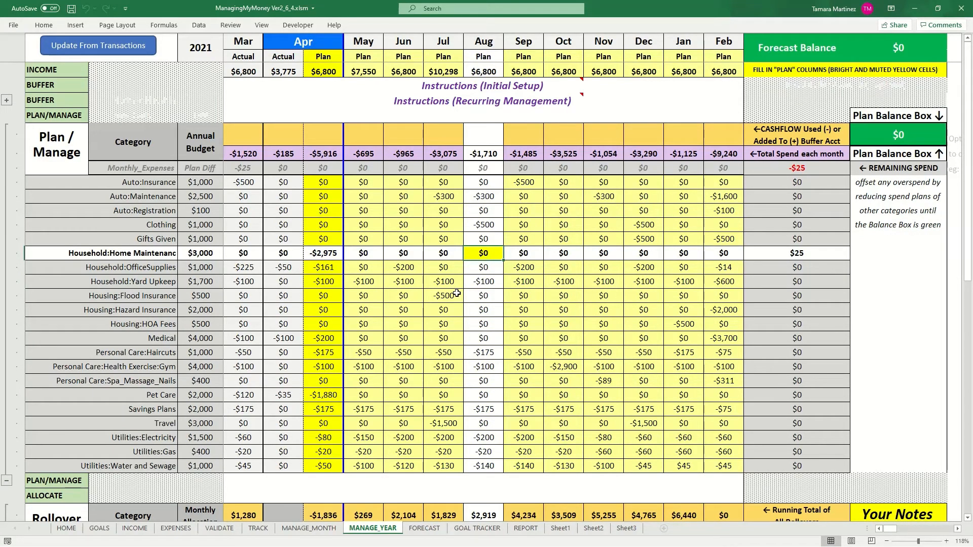
text(2975)
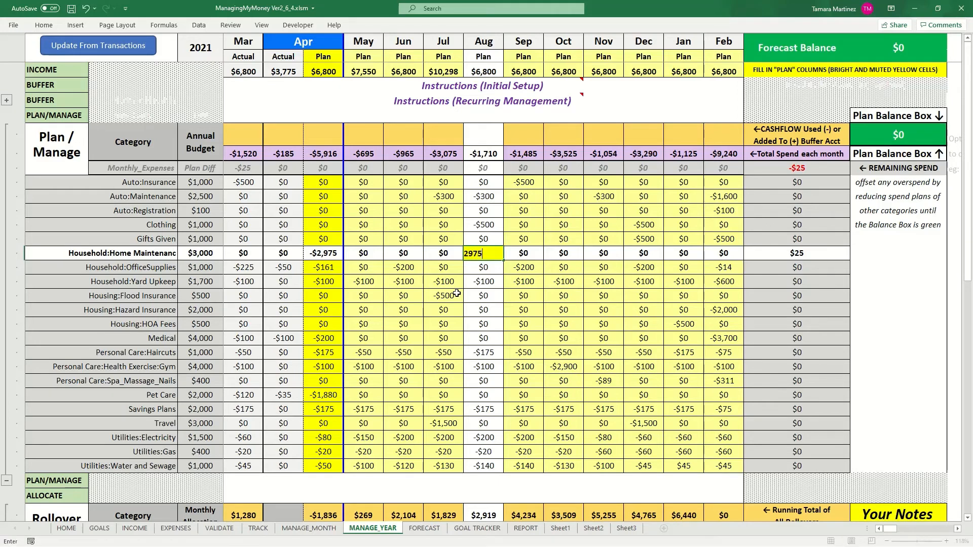
key(Return)
click(328, 252)
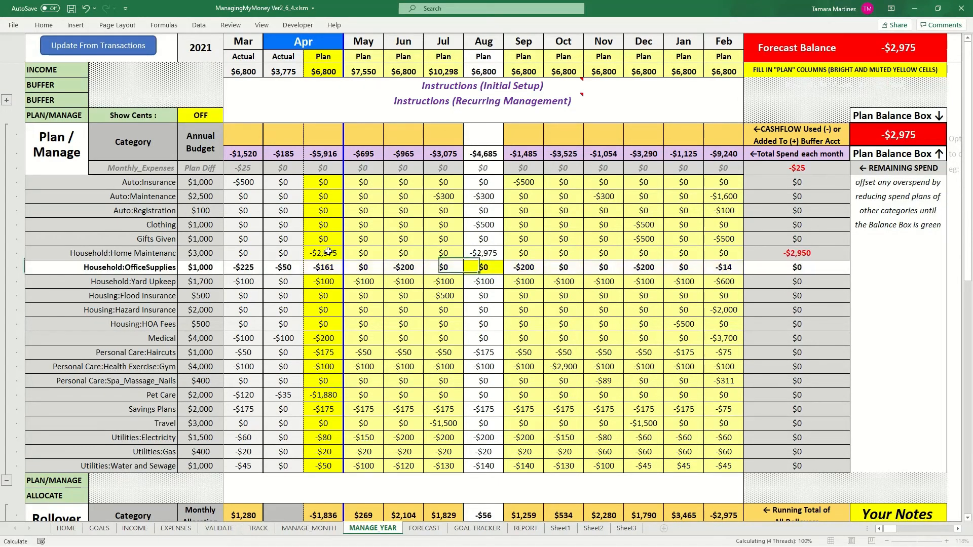
text(0)
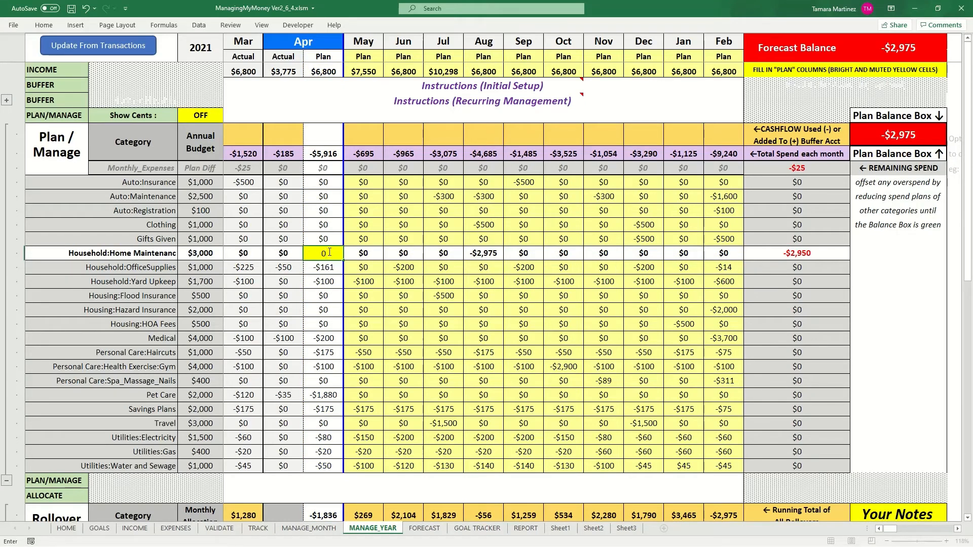
key(Return)
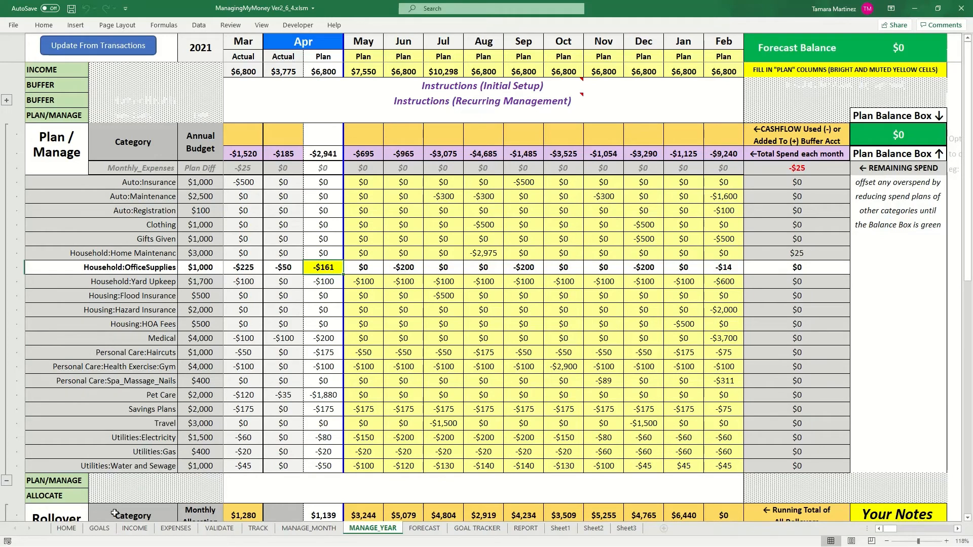
Check the forecast summary on HOME and the Data Quality Check and Future Cashflow Status on FORECAST.
click(76, 532)
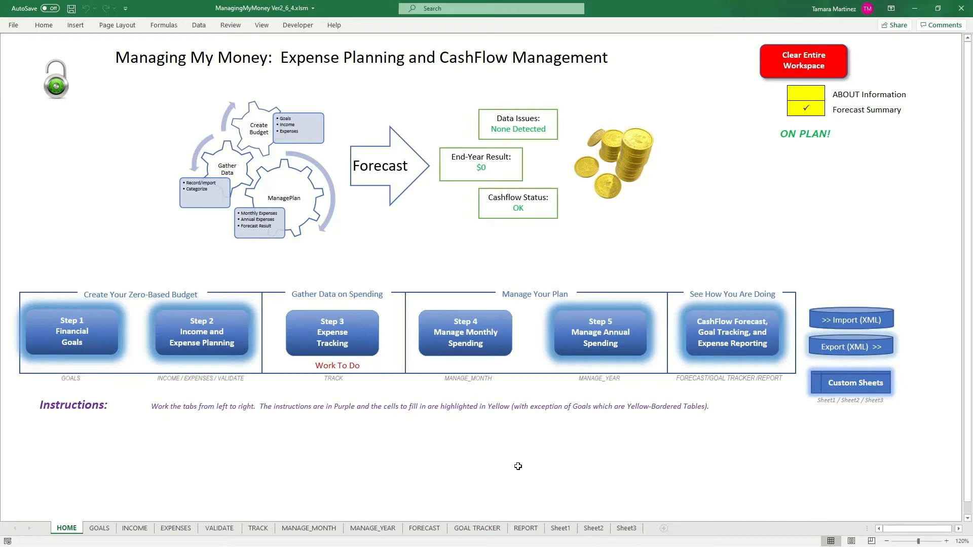
click(438, 529)
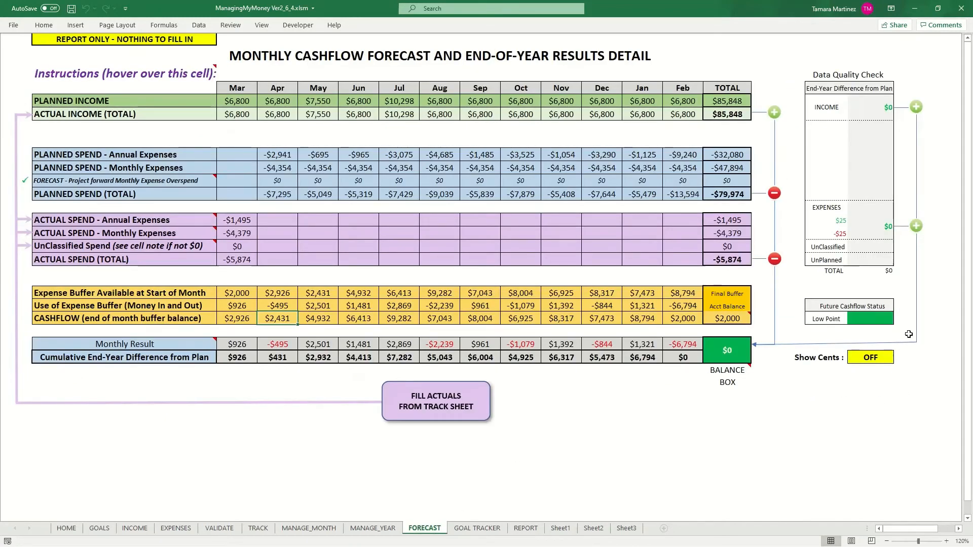
click(870, 130)
drag(866, 178, 869, 331)
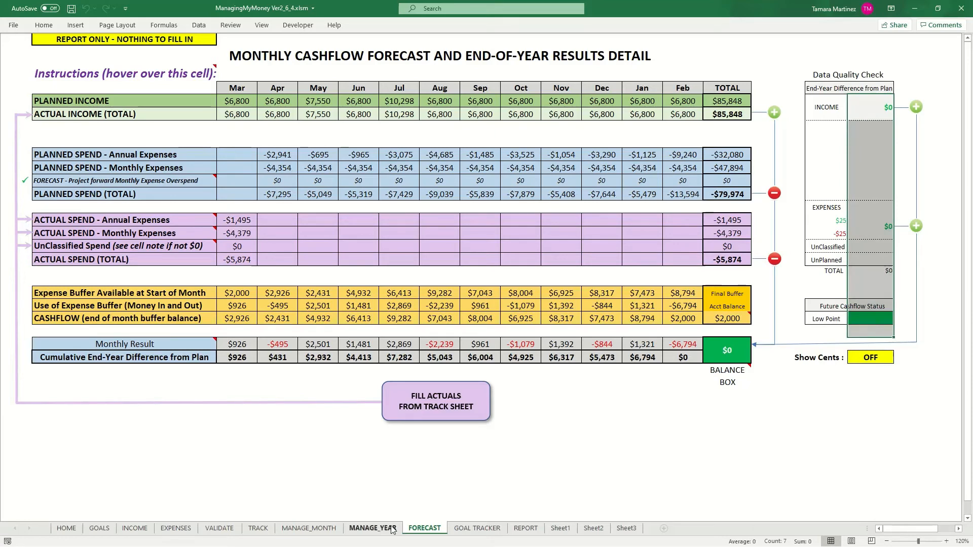
Check the Forecast Balance and Plan Balance Box on MANAGE_YEAR and the forecast summary on HOME.
click(372, 528)
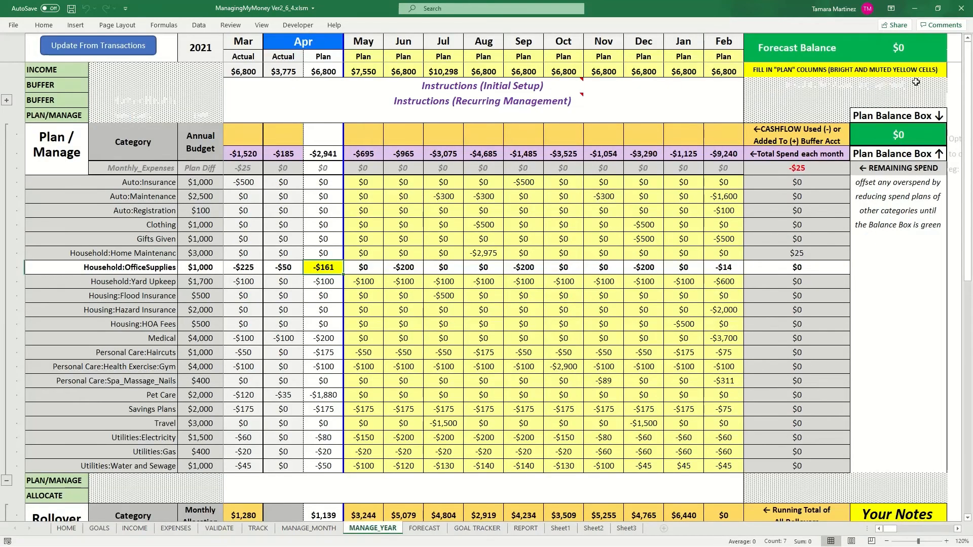
click(900, 44)
click(896, 139)
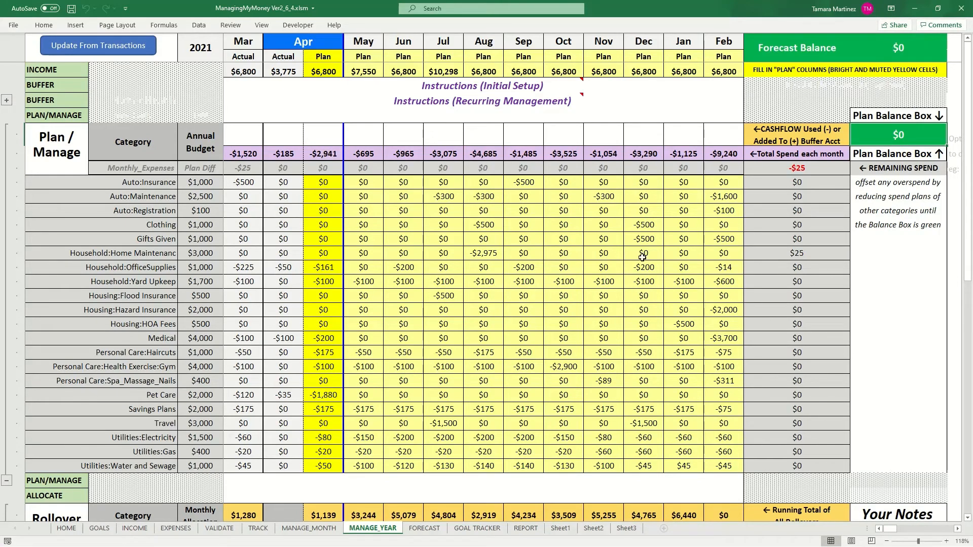
click(66, 528)
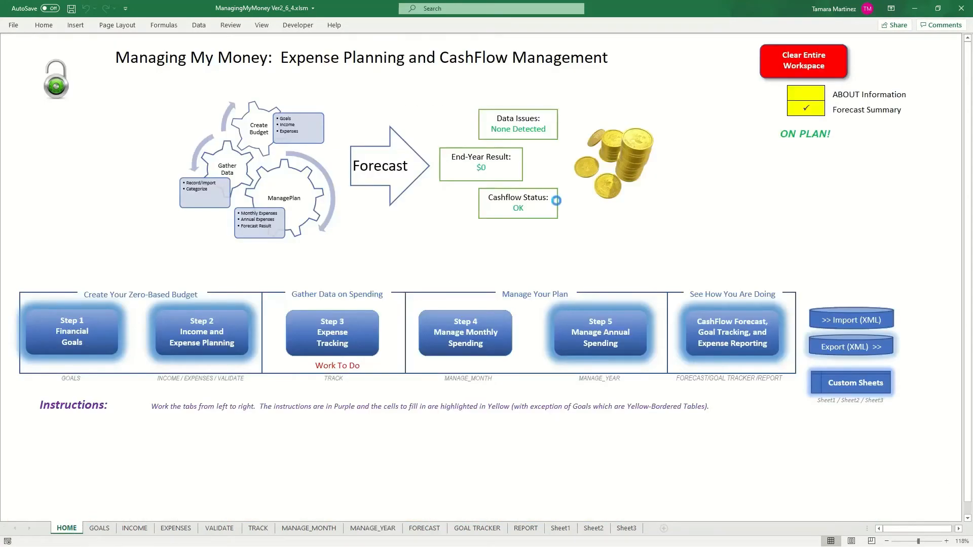
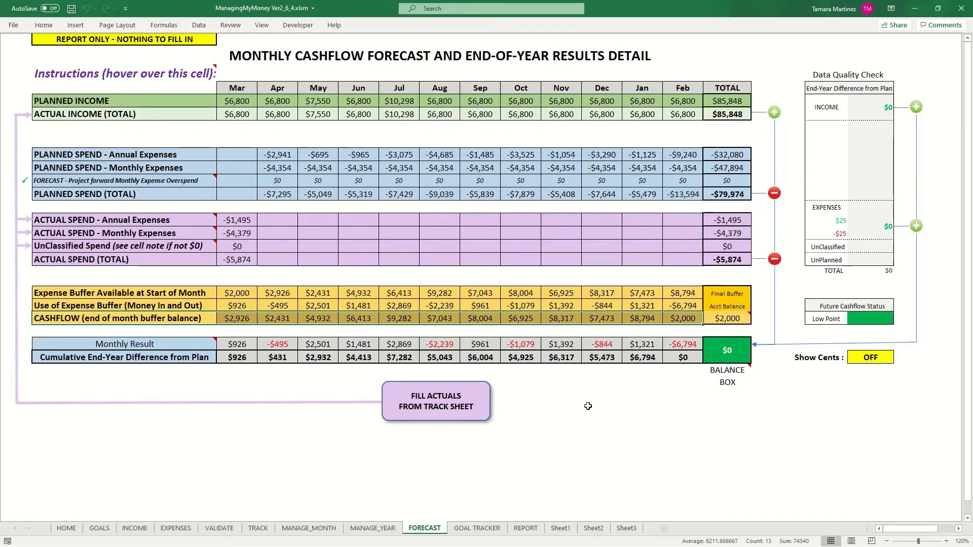
Review the March cashflow balance on FORECAST and the Rollover Amounts table on MANAGE_YEAR.
click(241, 320)
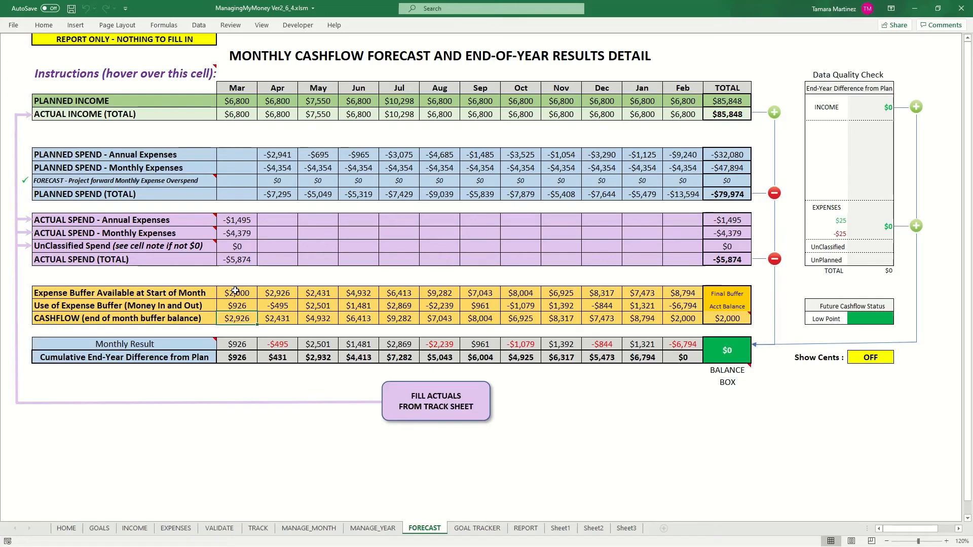
click(372, 528)
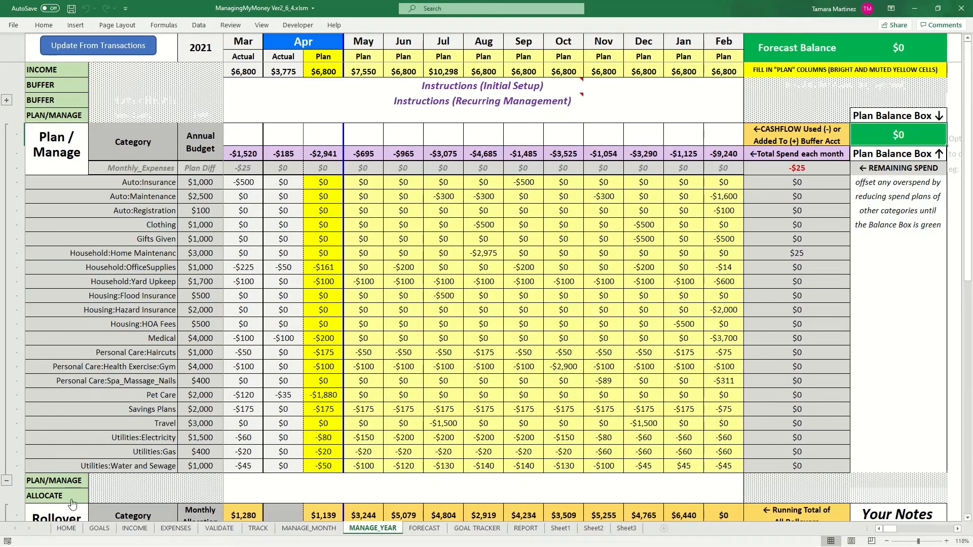
scroll(295, 459, down, 1)
scroll(295, 459, down, 10)
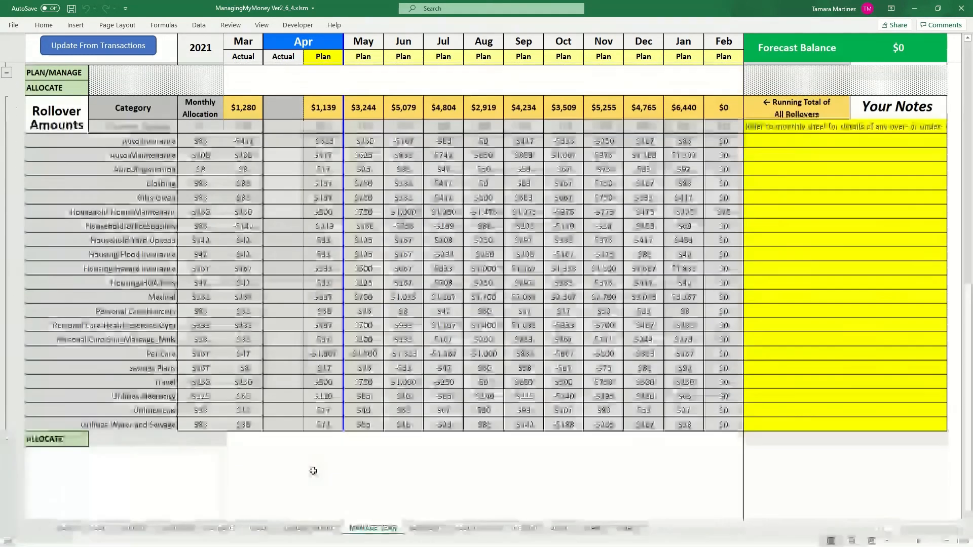
Compare the Plan/Manage and Rollover Amounts tables, and check the Auto:Registration annual budget and February plan amount.
scroll(313, 470, up, 1)
scroll(313, 470, up, 10)
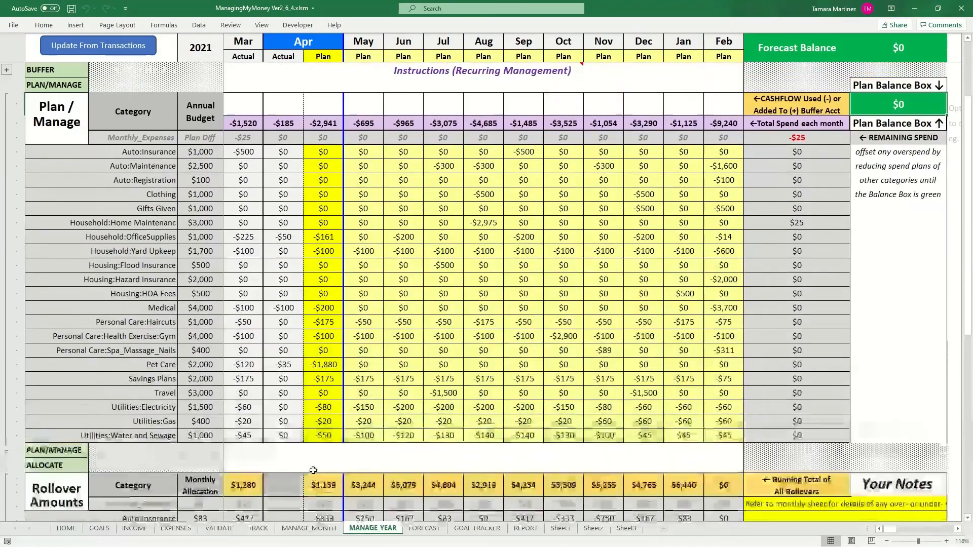
scroll(279, 394, down, 7)
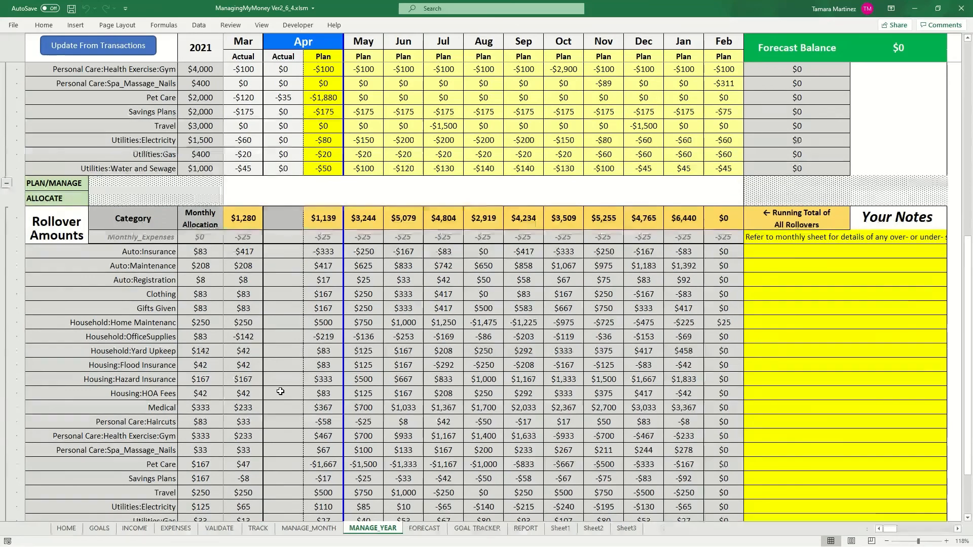
scroll(280, 392, down, 1)
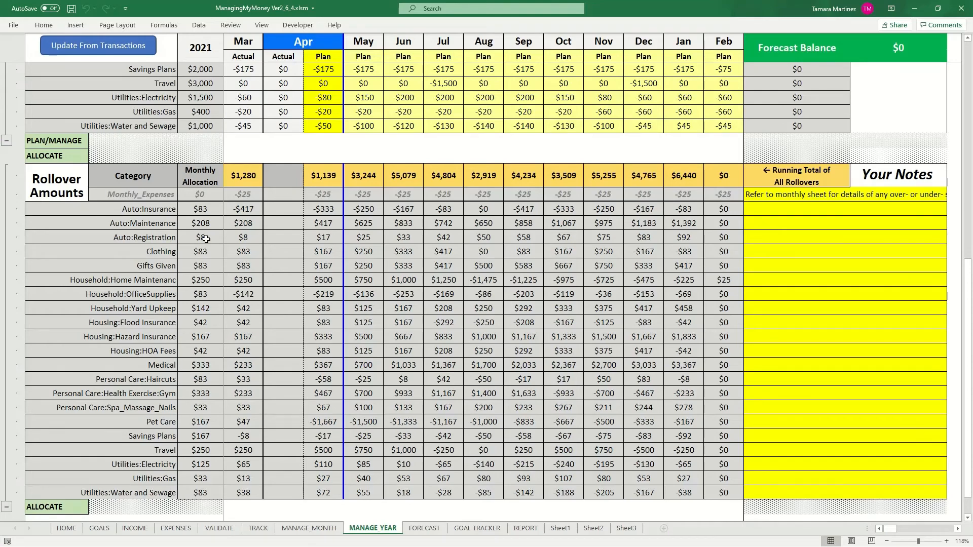
scroll(214, 256, up, 4)
scroll(214, 256, up, 2)
click(205, 127)
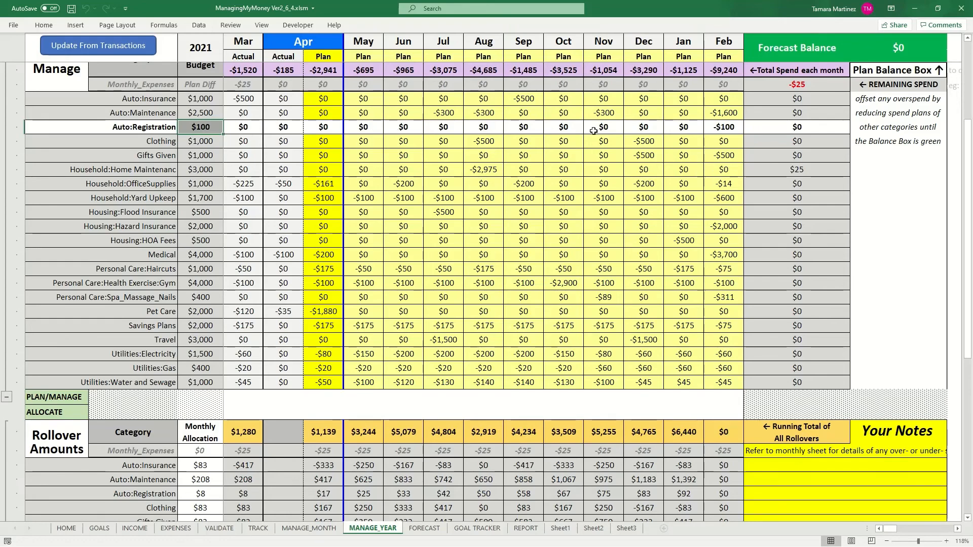
click(711, 127)
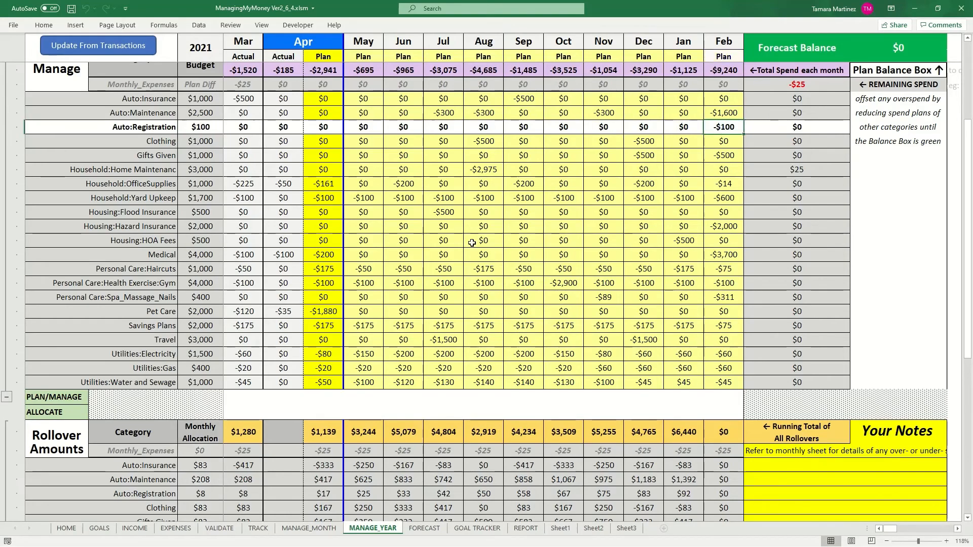
Trace the Auto:Registration monthly allocation and its rollover amounts from March through February in the Rollover Amounts table.
scroll(243, 284, down, 3)
scroll(243, 285, down, 1)
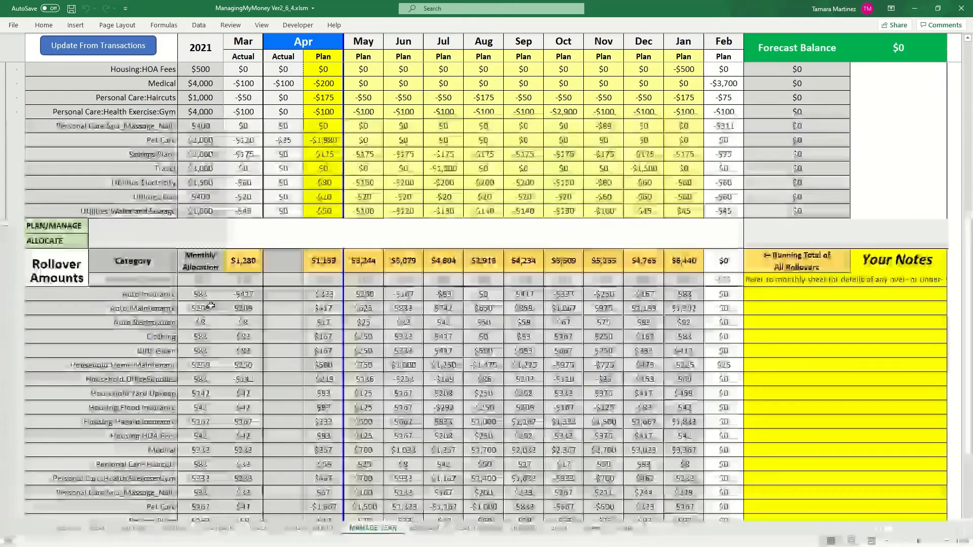
click(197, 324)
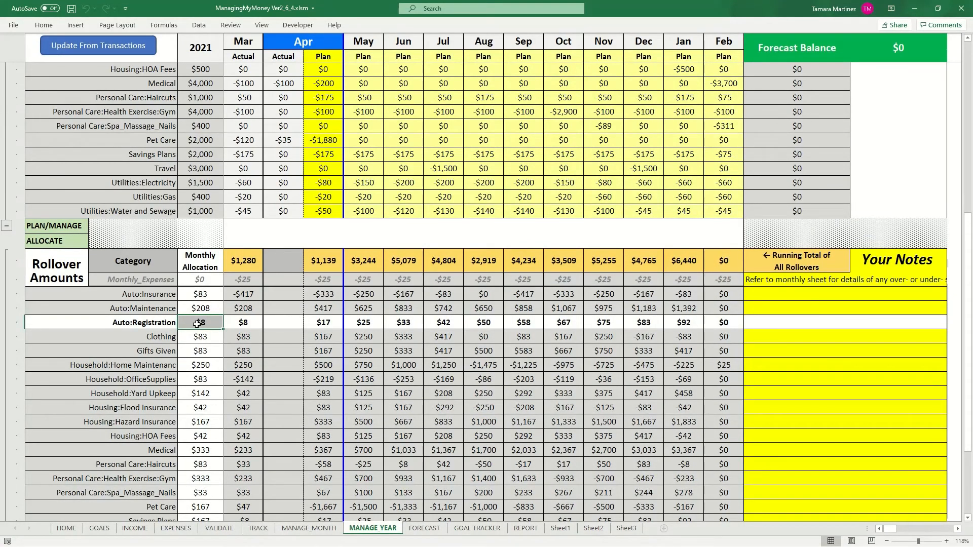
click(245, 323)
click(323, 323)
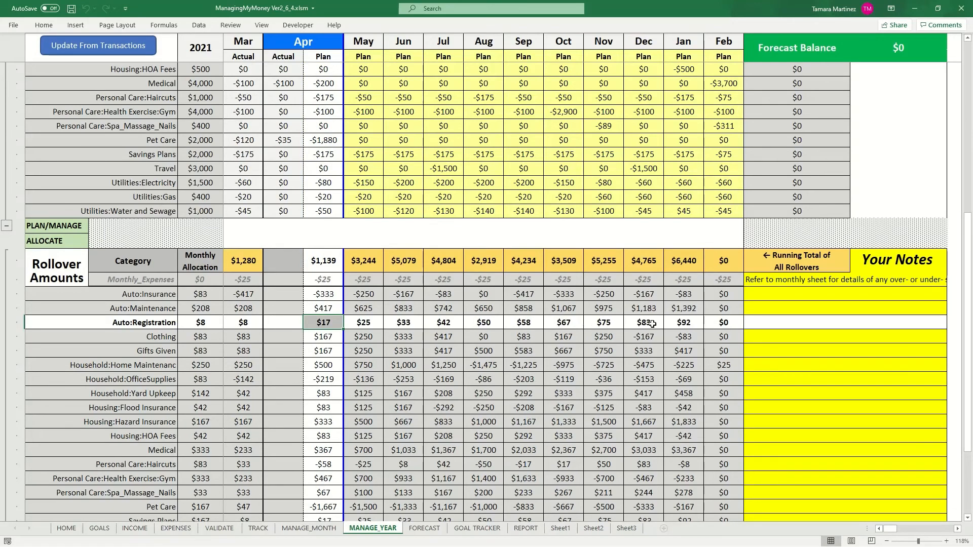
click(729, 323)
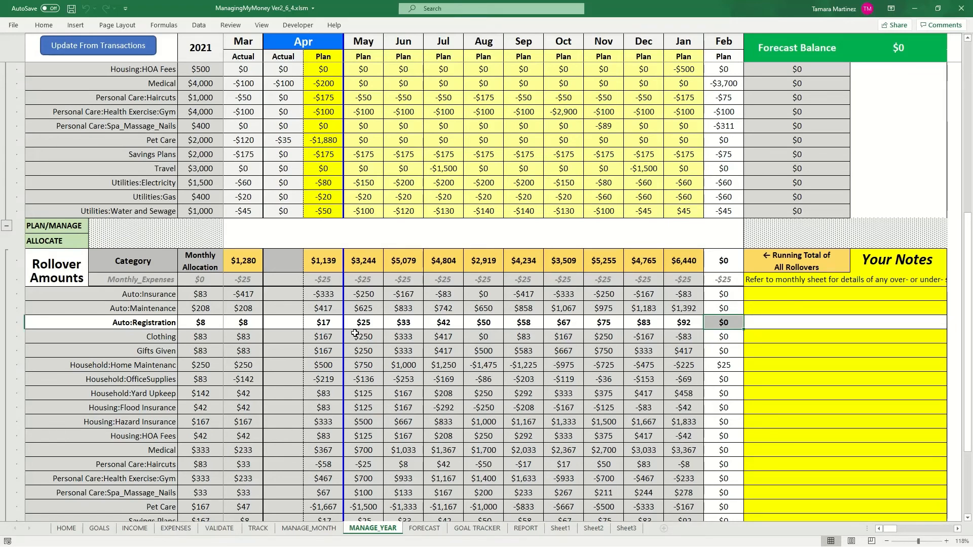
Trace the Clothing monthly allocation and its rollover amounts from March through December.
click(195, 338)
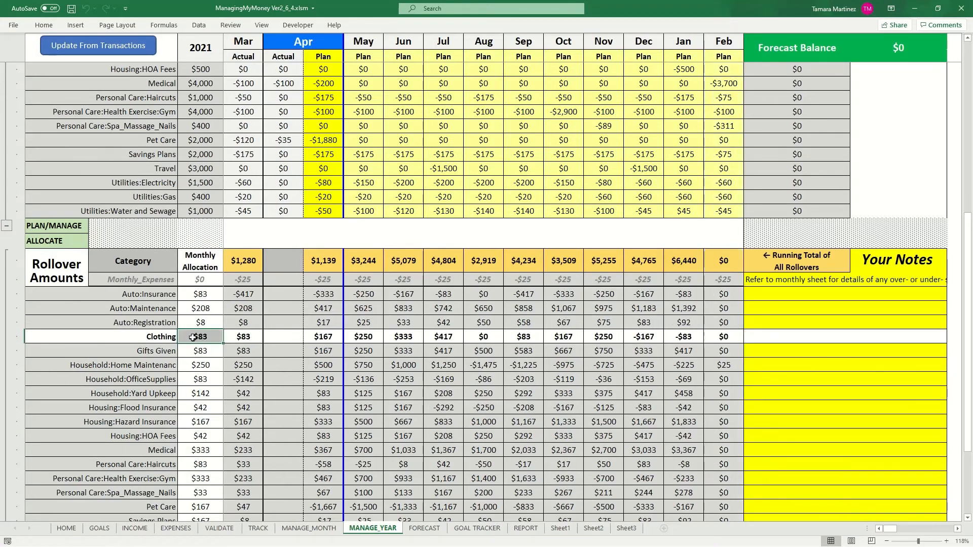
click(241, 338)
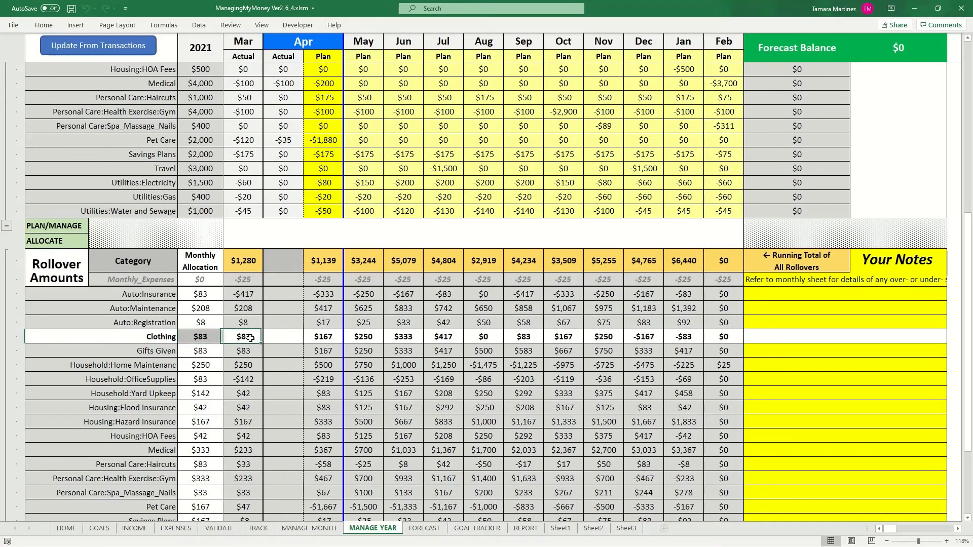
click(322, 337)
click(365, 336)
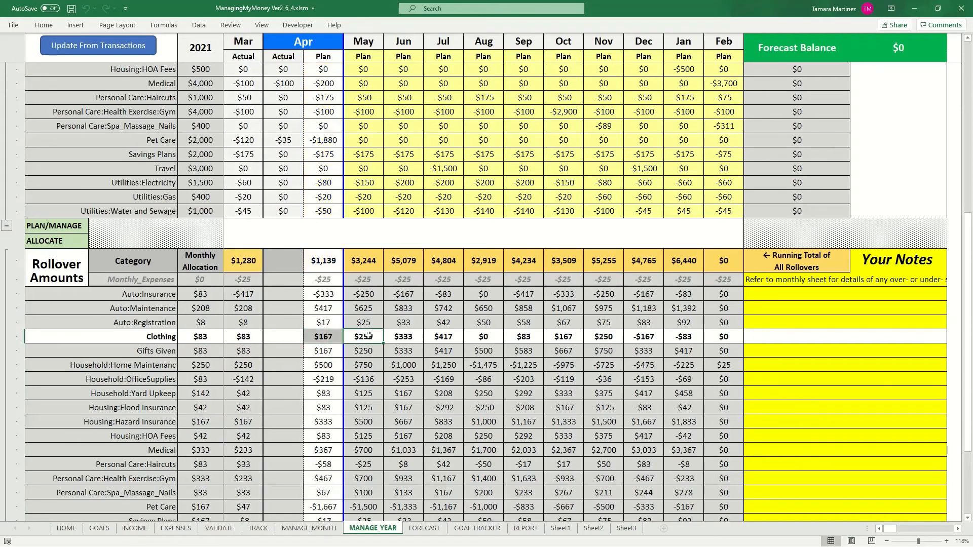
click(409, 337)
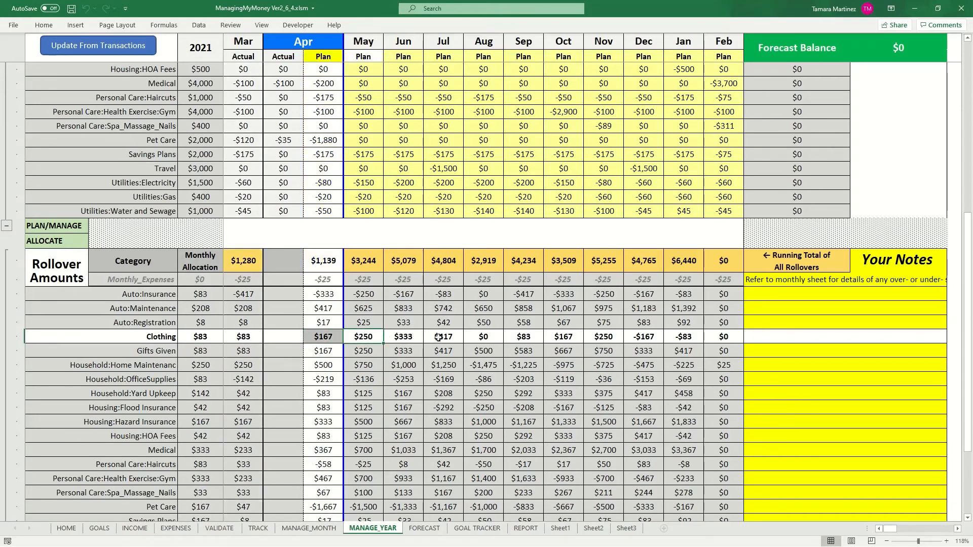
key(Right)
click(488, 337)
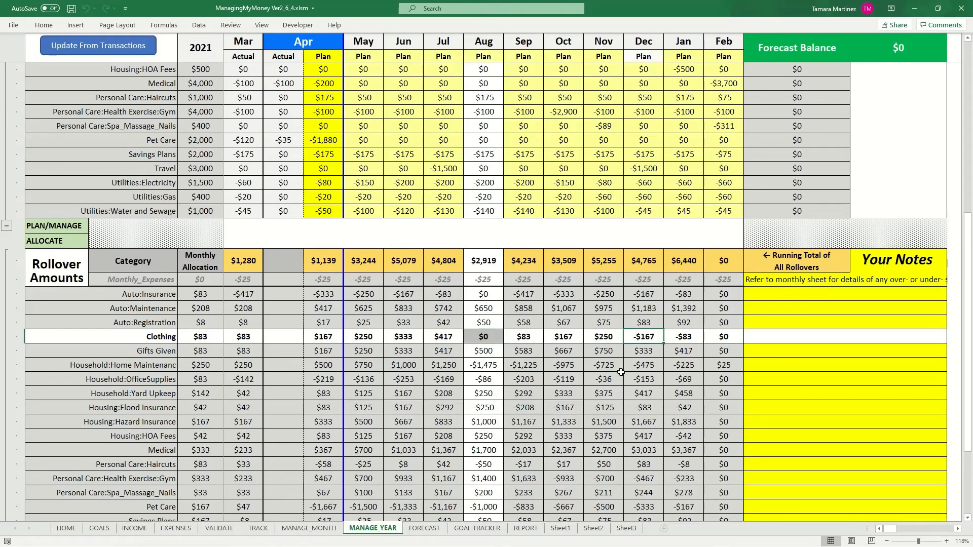
click(639, 337)
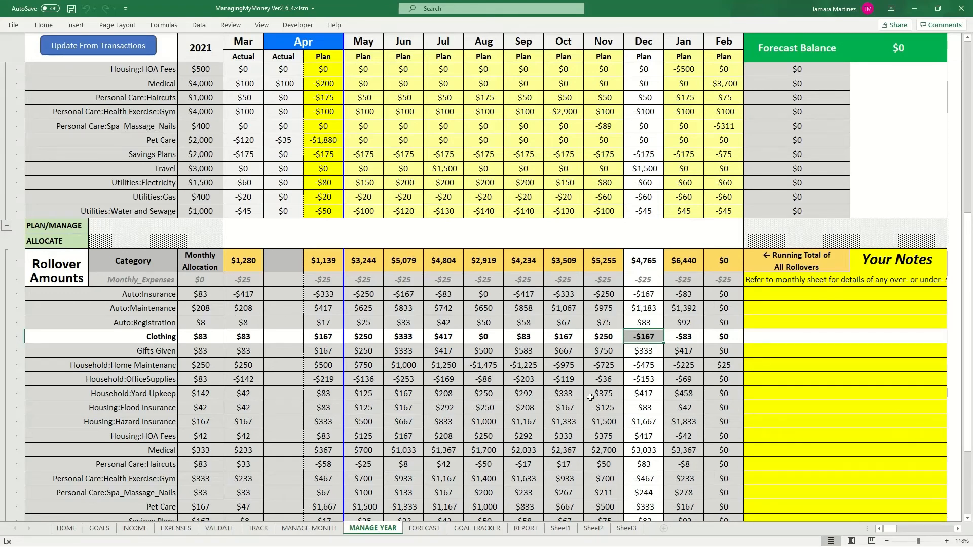
Expand the Buffer section on MANAGE_YEAR and select March's minimum required in the buffer account.
scroll(591, 397, up, 1)
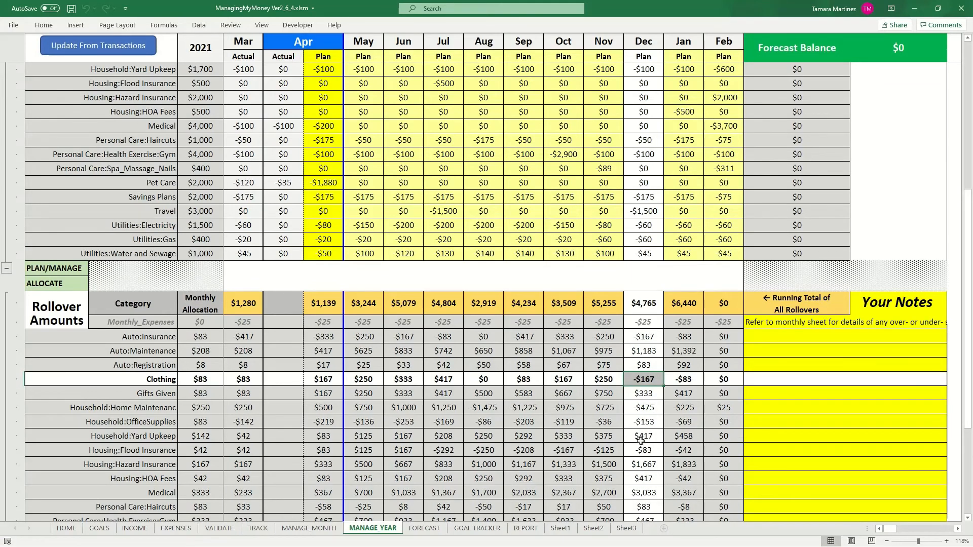
scroll(640, 444, up, 5)
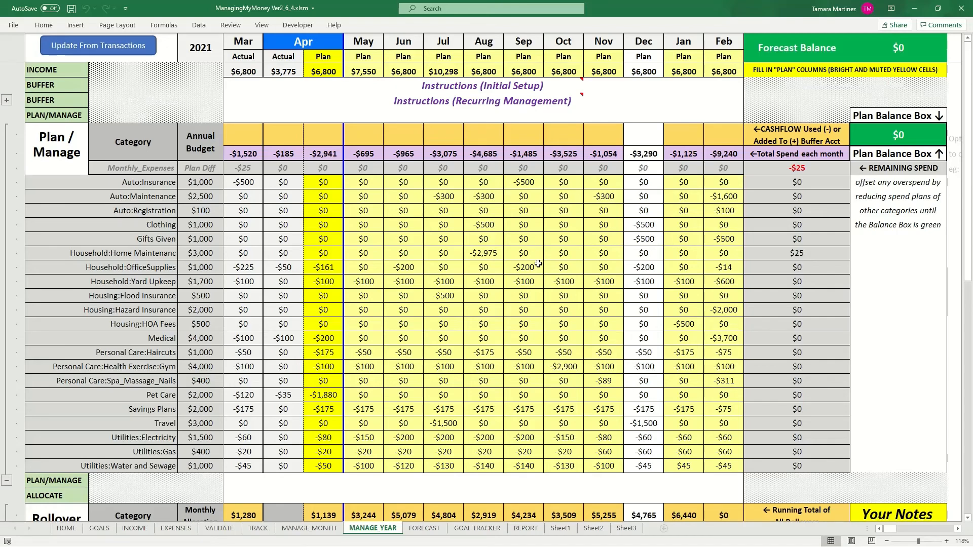
scroll(538, 266, down, 2)
scroll(538, 267, down, 6)
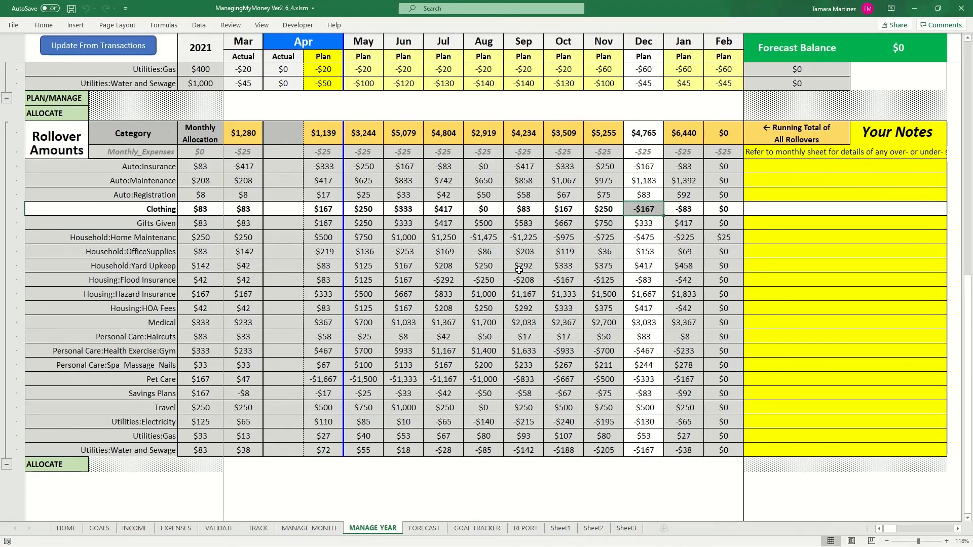
scroll(489, 296, up, 5)
scroll(489, 296, up, 4)
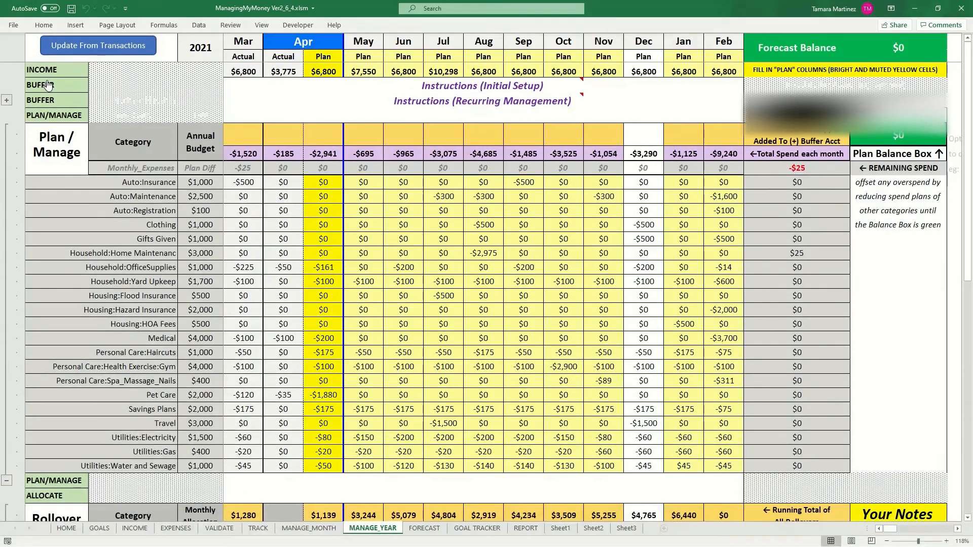
click(45, 85)
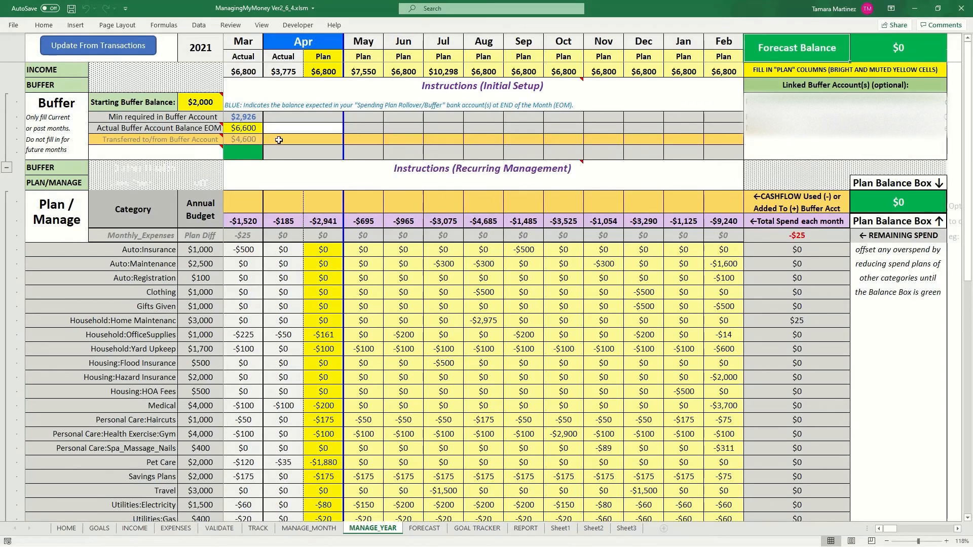
click(241, 117)
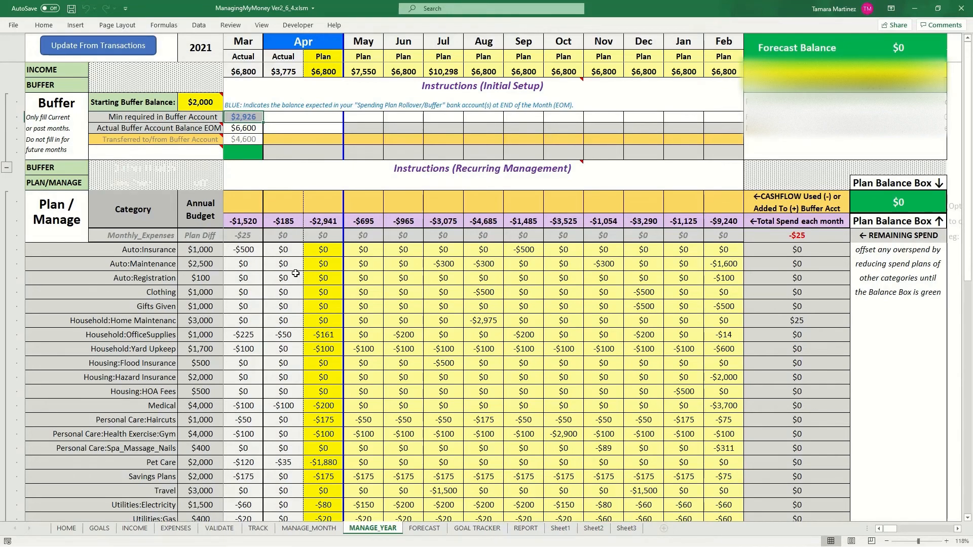
Sum March's rollover amounts across all categories and compare them with the minimum required in the buffer account.
scroll(288, 298, down, 5)
scroll(288, 298, up, 6)
scroll(333, 314, down, 1)
scroll(333, 315, down, 4)
scroll(526, 293, up, 4)
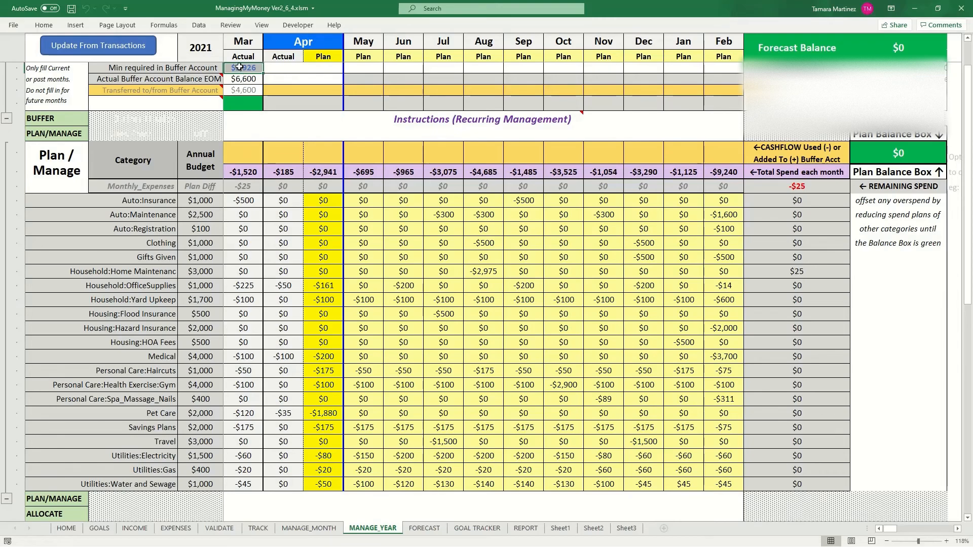
scroll(307, 266, down, 6)
scroll(308, 266, down, 2)
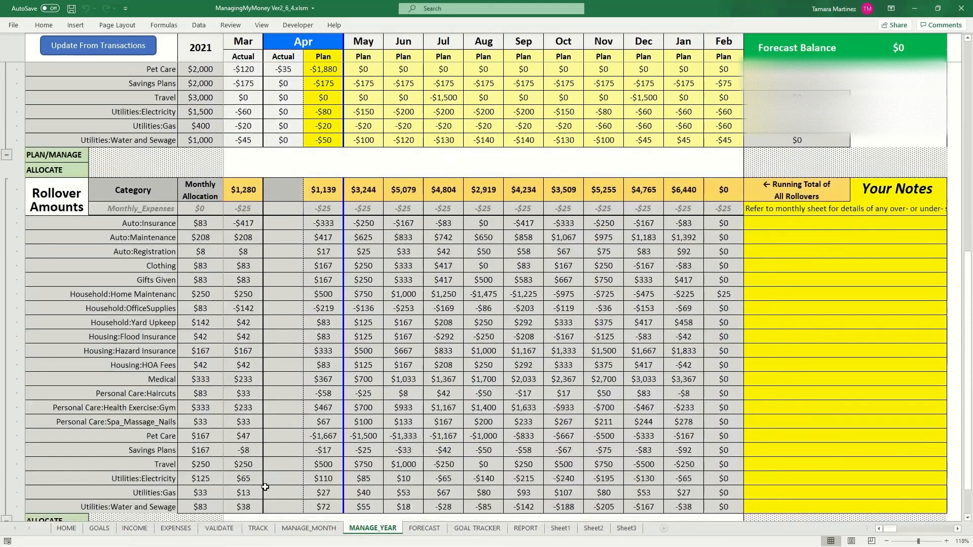
click(245, 495)
drag(247, 506, 240, 210)
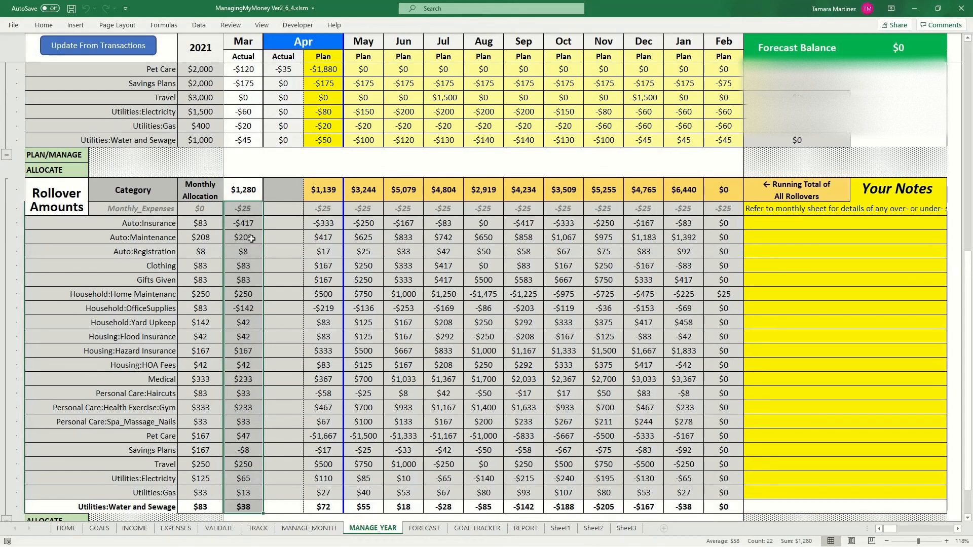
click(249, 266)
scroll(238, 370, up, 9)
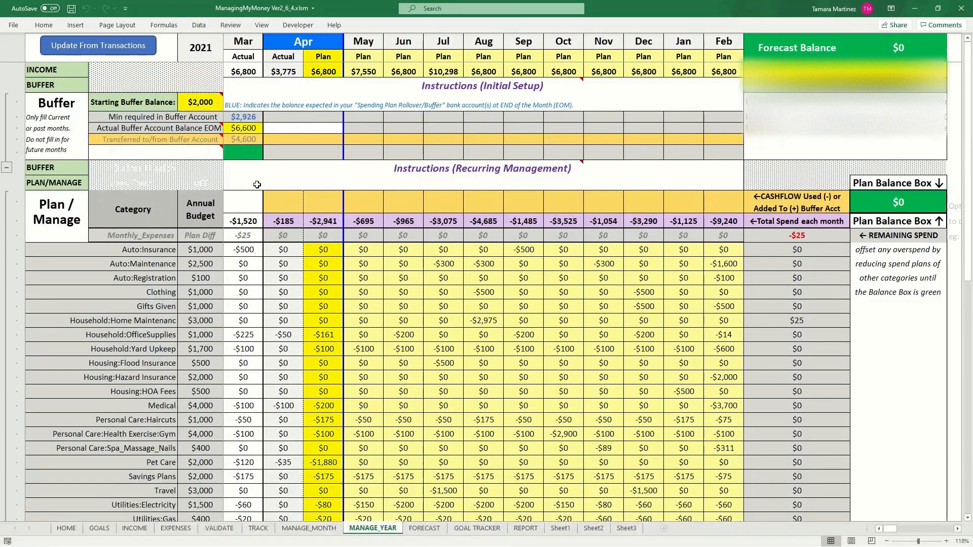
click(249, 117)
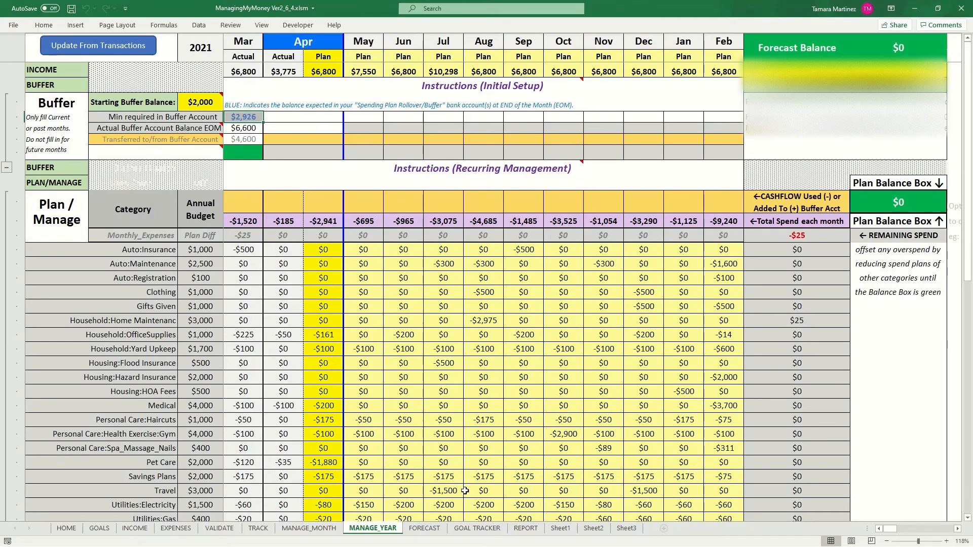
Review the March to February spending amounts from Auto:Insurance down and March's actual buffer account balance.
drag(252, 249, 716, 447)
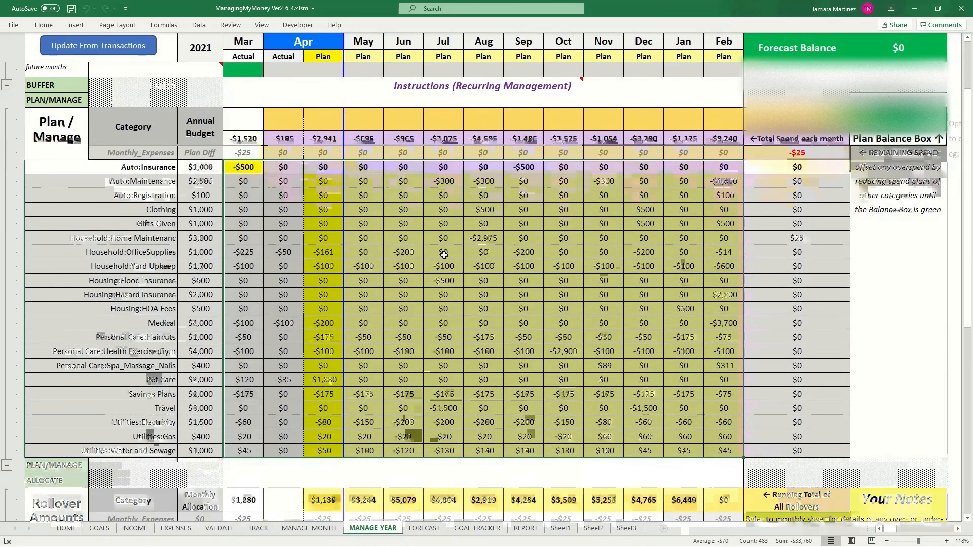
scroll(475, 316, up, 2)
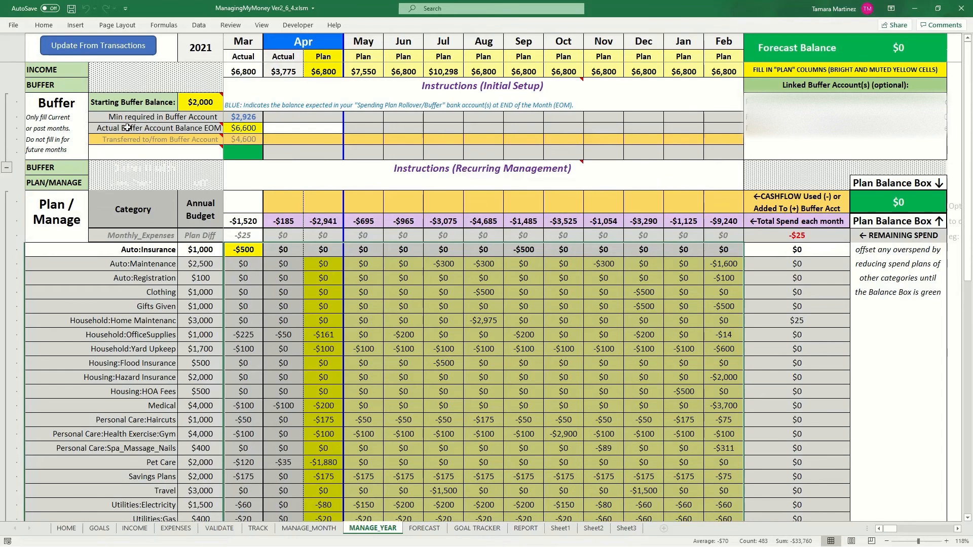
click(241, 129)
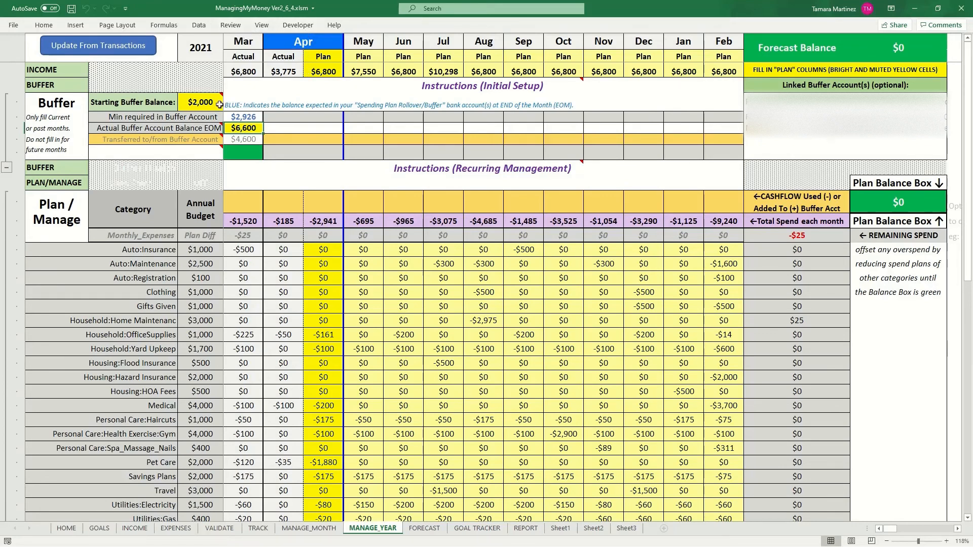
click(434, 335)
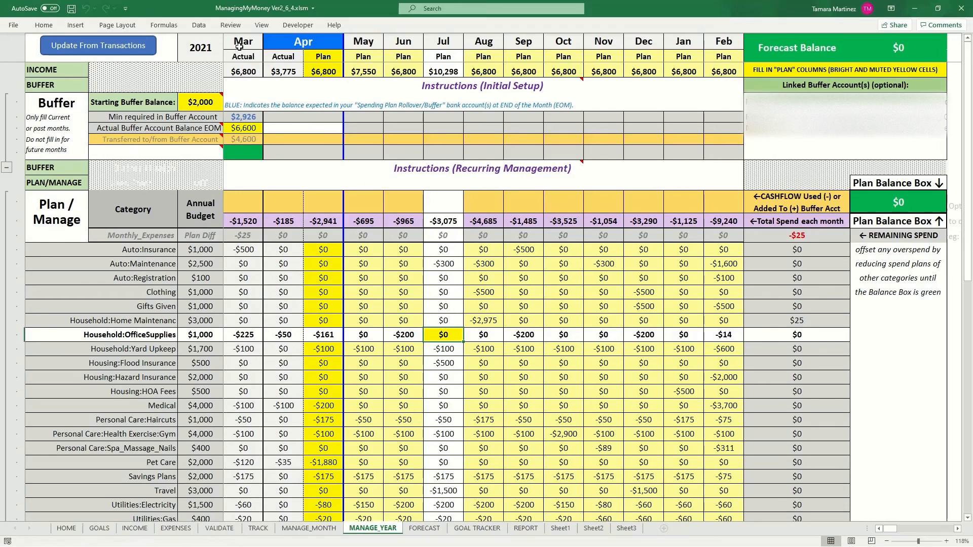
Set March's Actual Buffer Account Balance EOM to 2800 and check the Forecast Balance and Plan Balance Box.
click(237, 127)
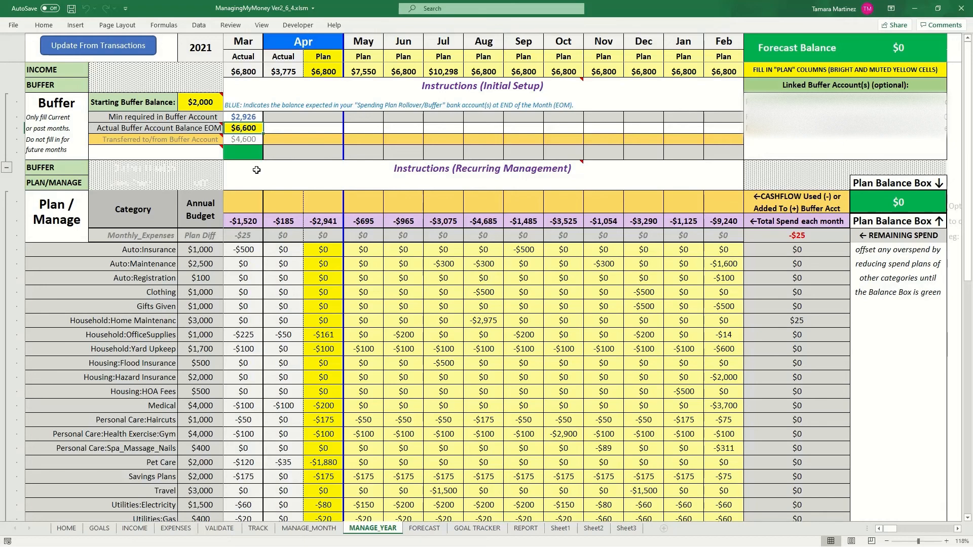
click(245, 115)
text(2800)
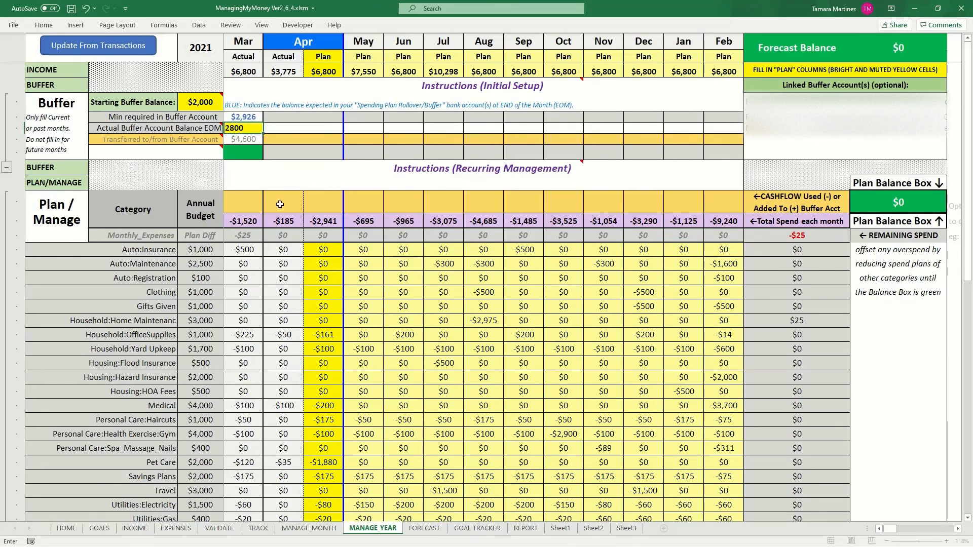
key(Return)
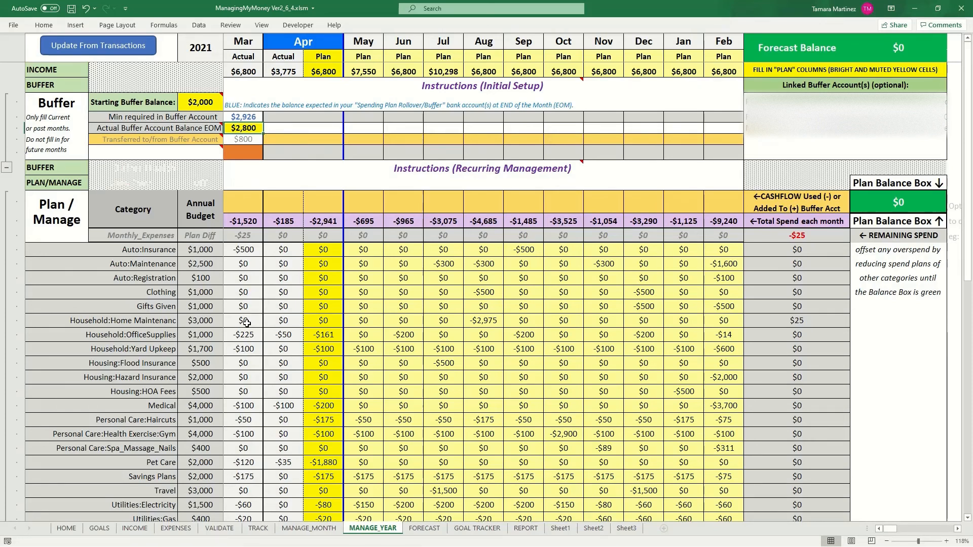
click(900, 54)
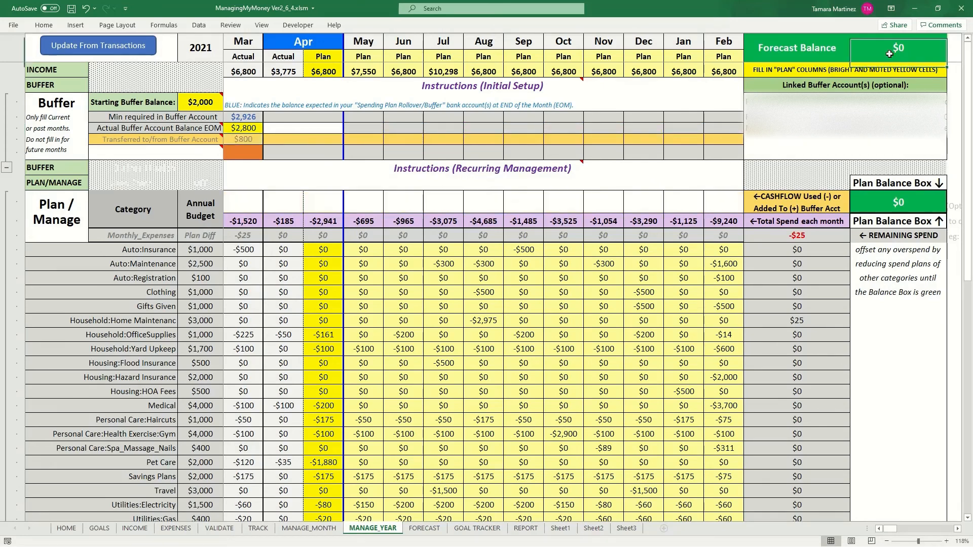
click(894, 201)
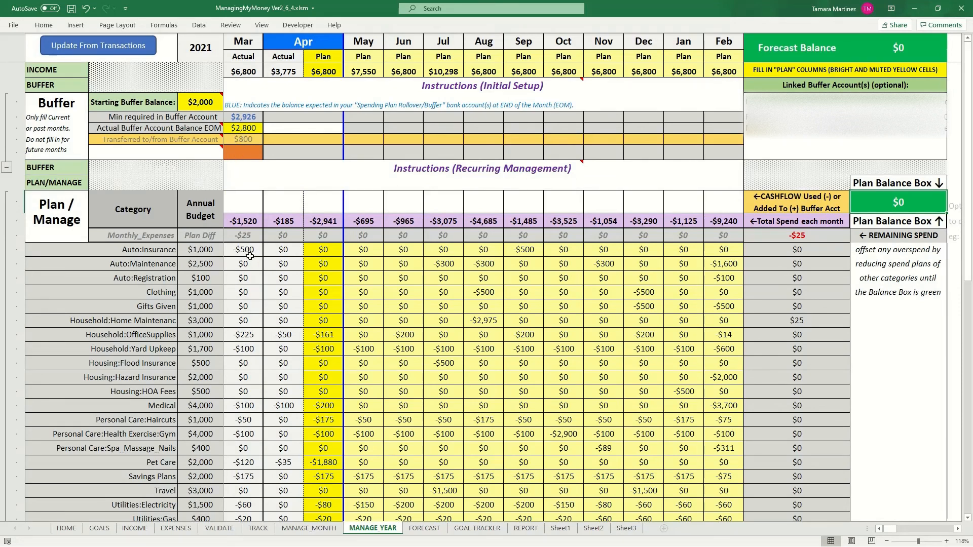
Compare March's minimum required in the buffer account on MANAGE_YEAR with the monthly CASHFLOW end-of-month buffer balances on FORECAST.
click(239, 129)
click(246, 116)
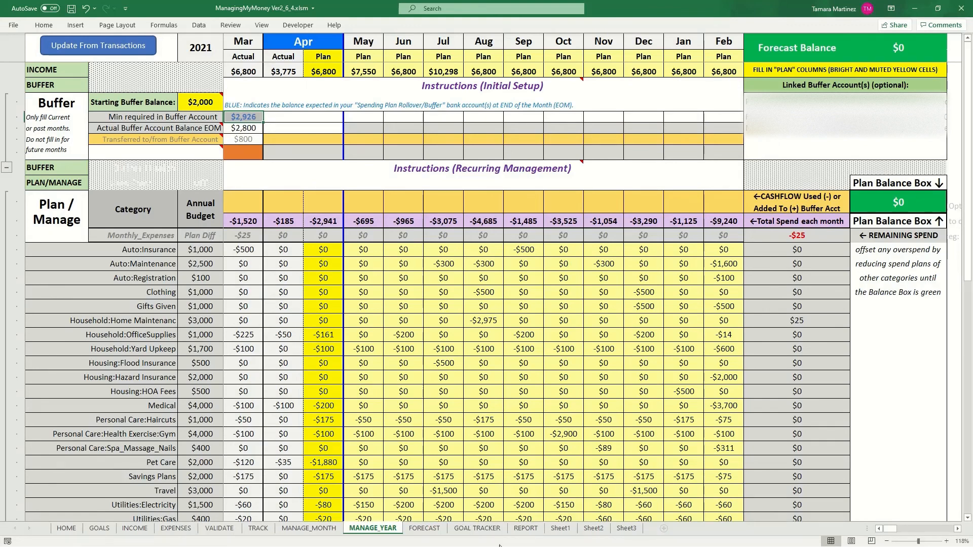
click(424, 528)
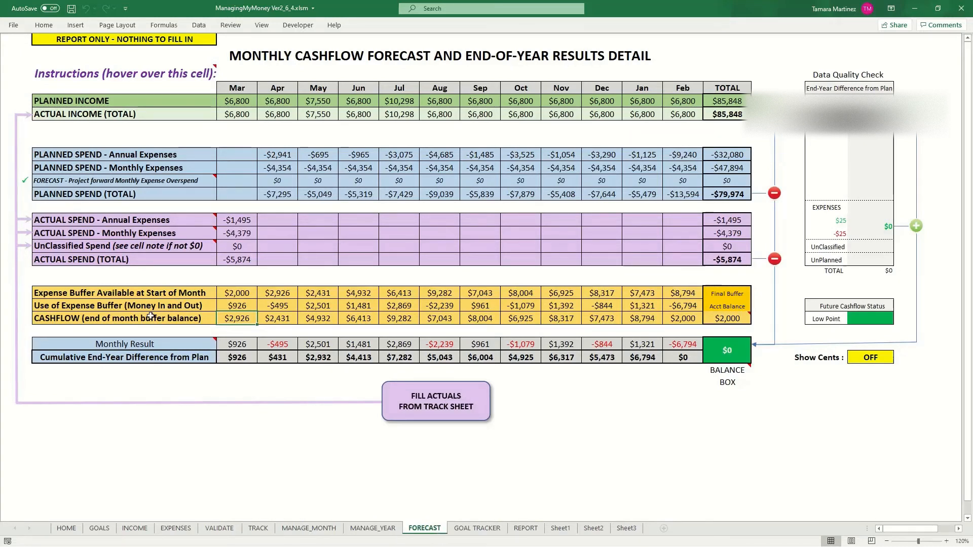
drag(149, 319, 692, 318)
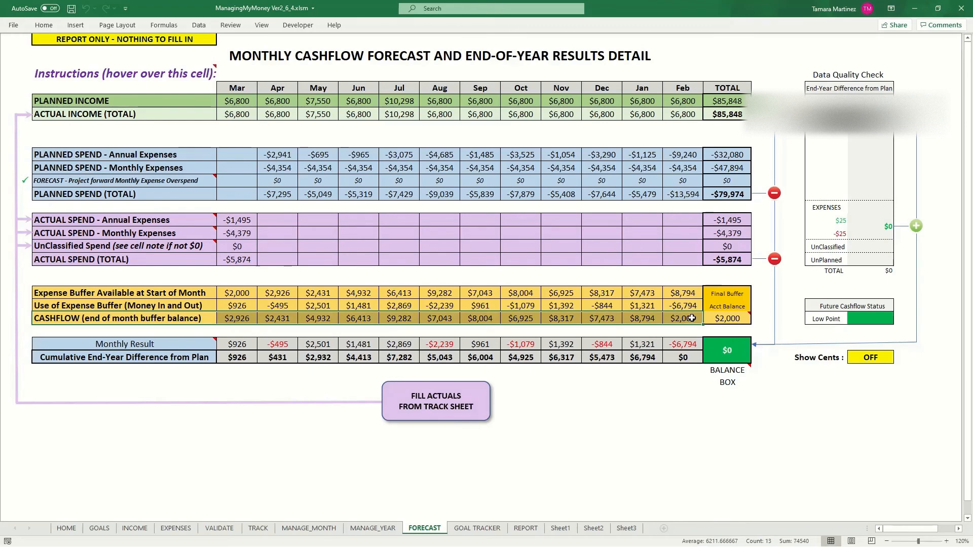
click(358, 529)
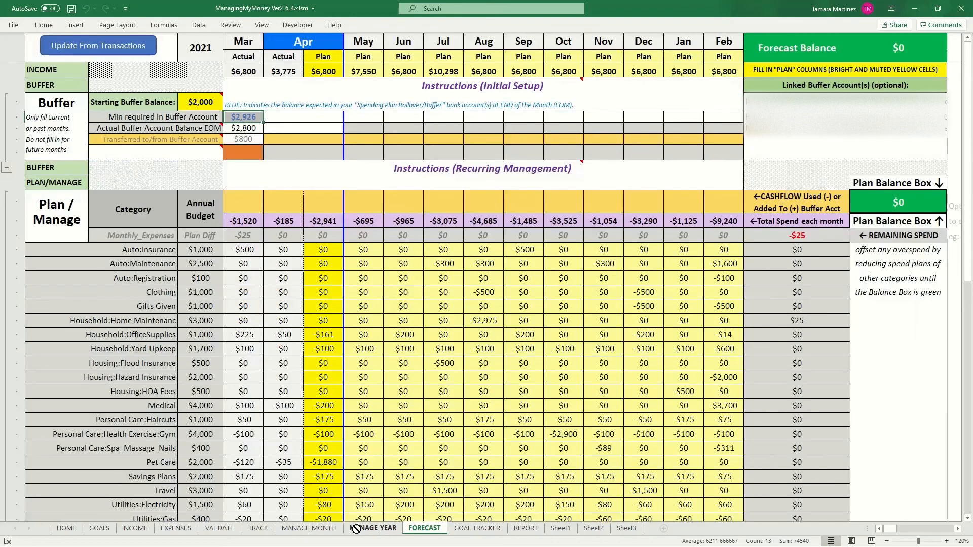
click(236, 118)
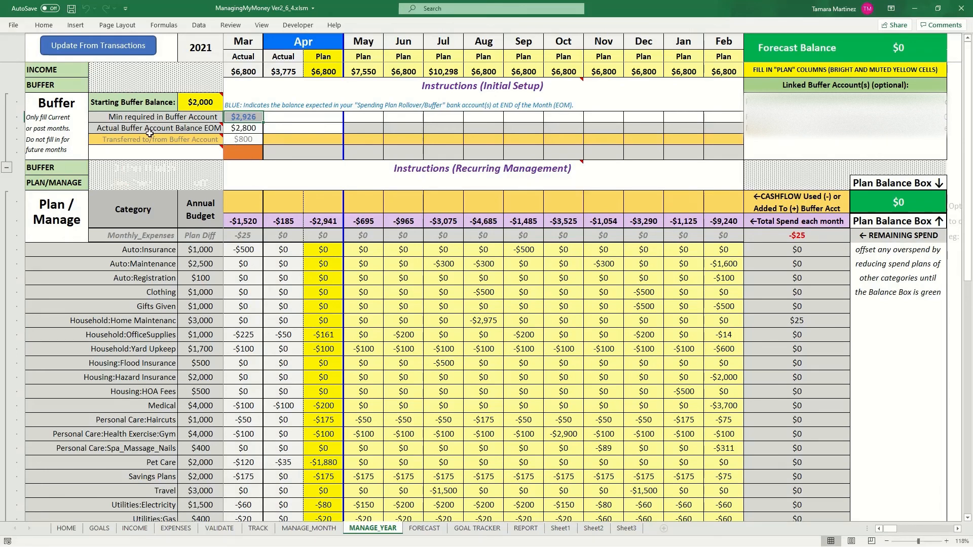
Try a Starting Buffer Balance of 0 and check March's minimum required in the buffer account.
mouse_move(195, 102)
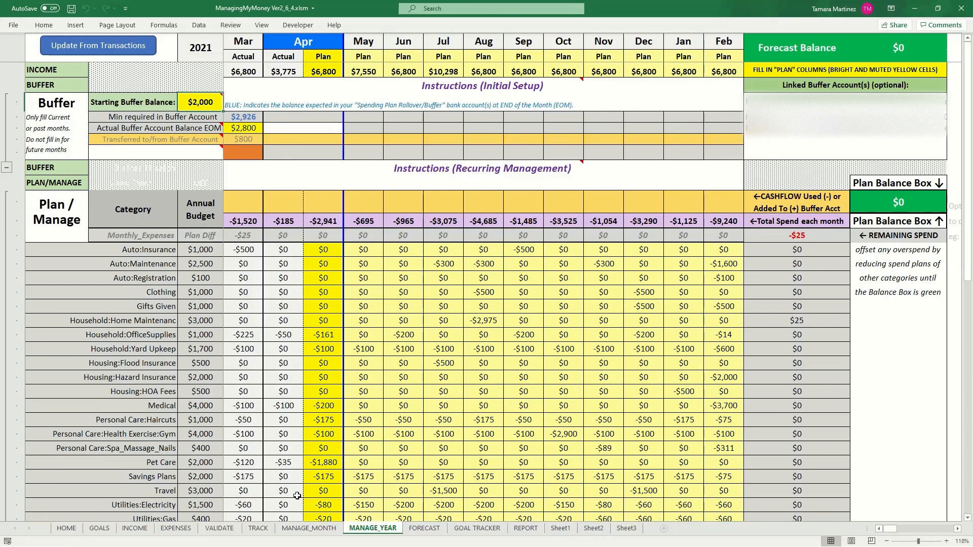
text(0)
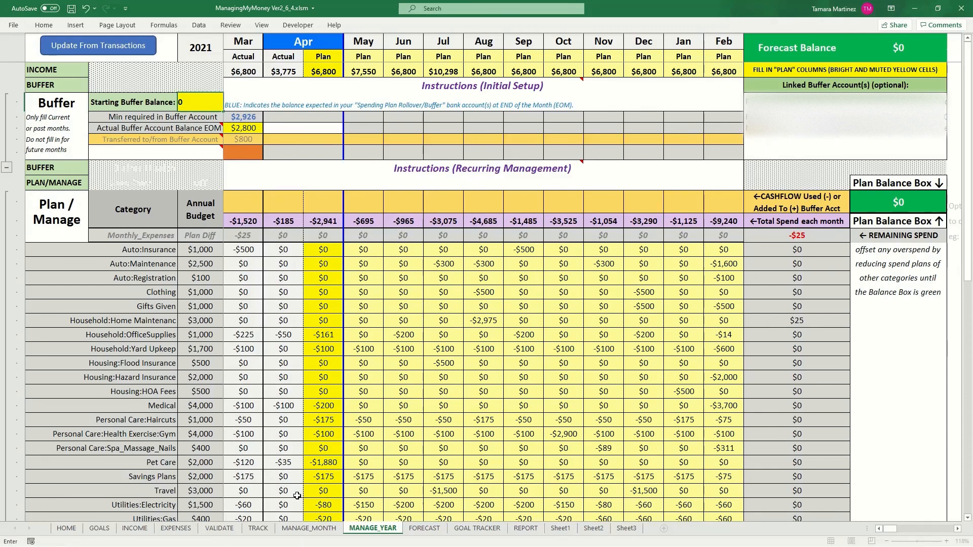
key(Return)
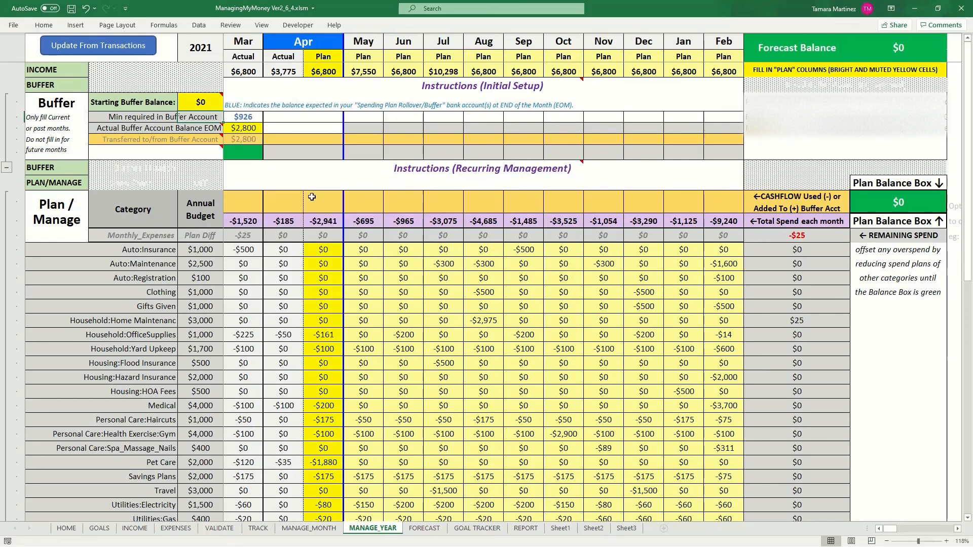
click(252, 117)
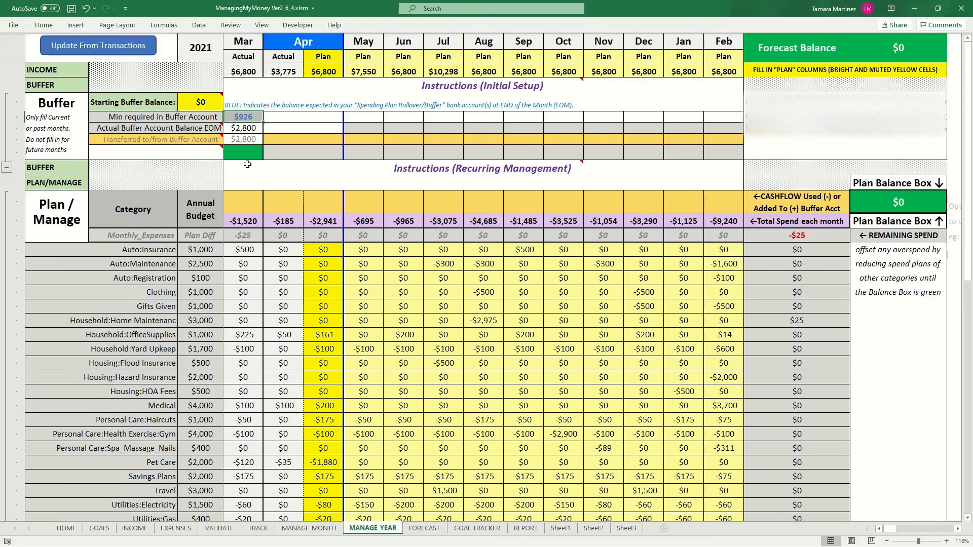
Restore the Starting Buffer Balance to 2000.
click(205, 98)
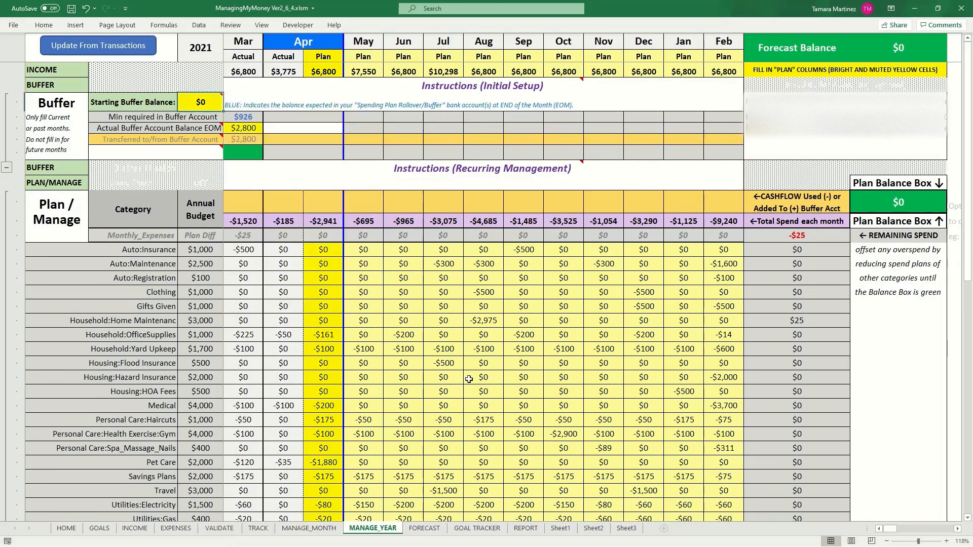
text(200)
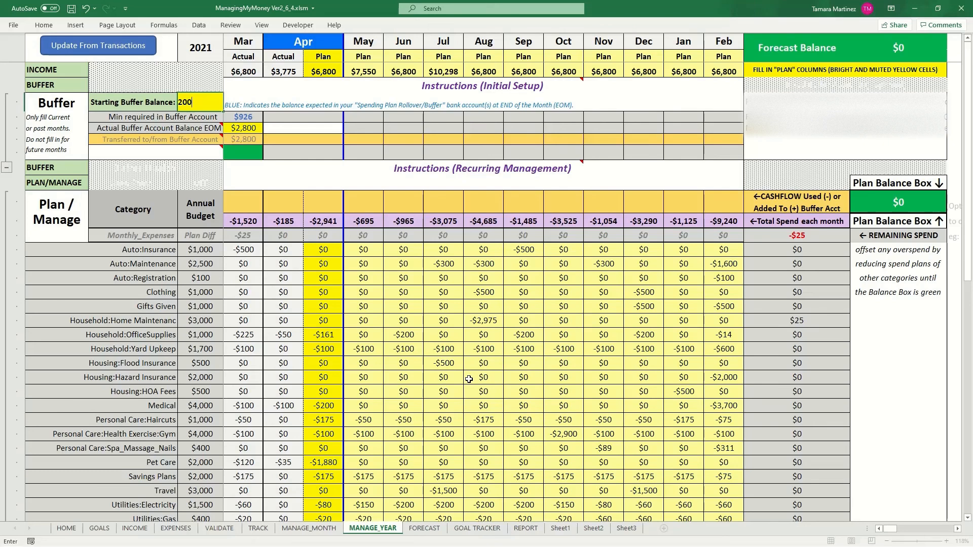
key(Return)
click(211, 102)
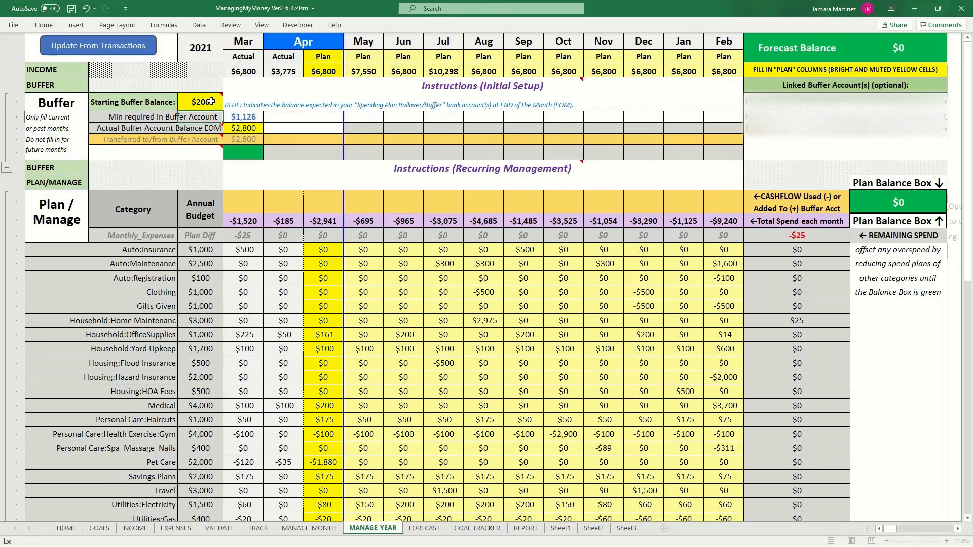
text(2000)
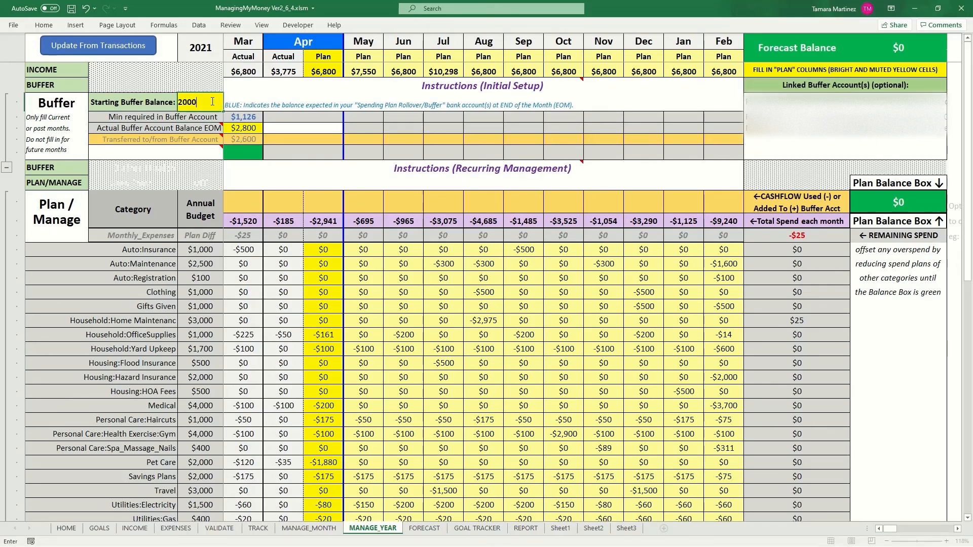
key(Return)
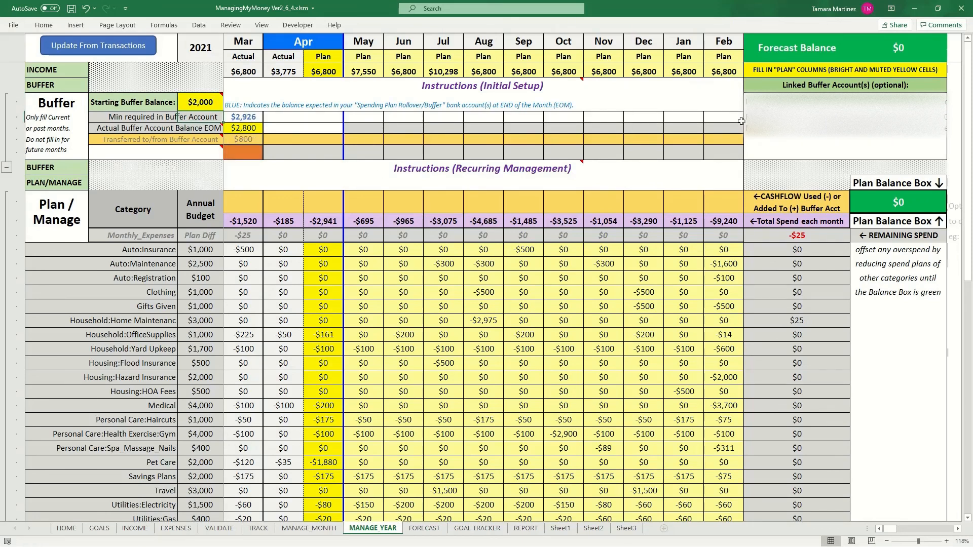
Check March's buffer status cell and set its Actual Buffer Account Balance EOM to 2926, matching the minimum required.
mouse_move(194, 97)
click(239, 155)
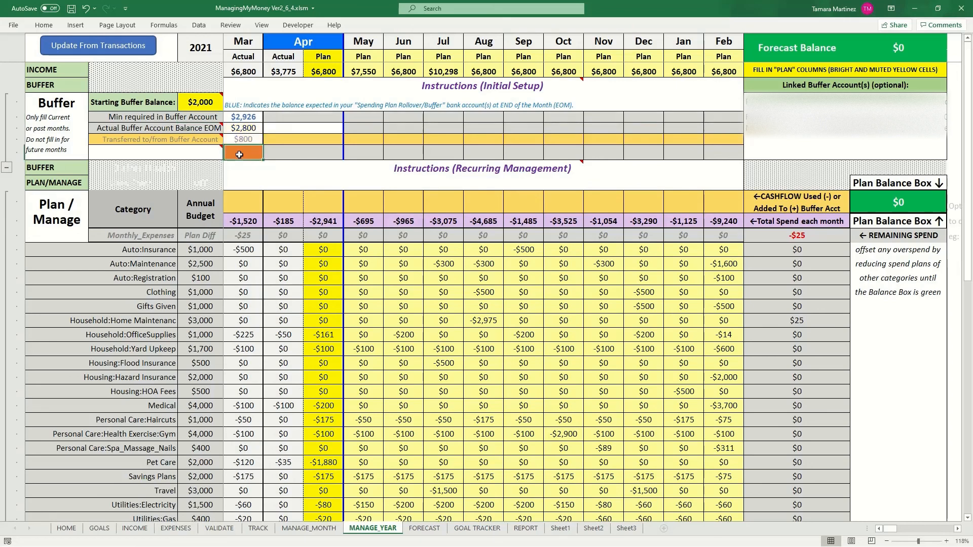
click(207, 105)
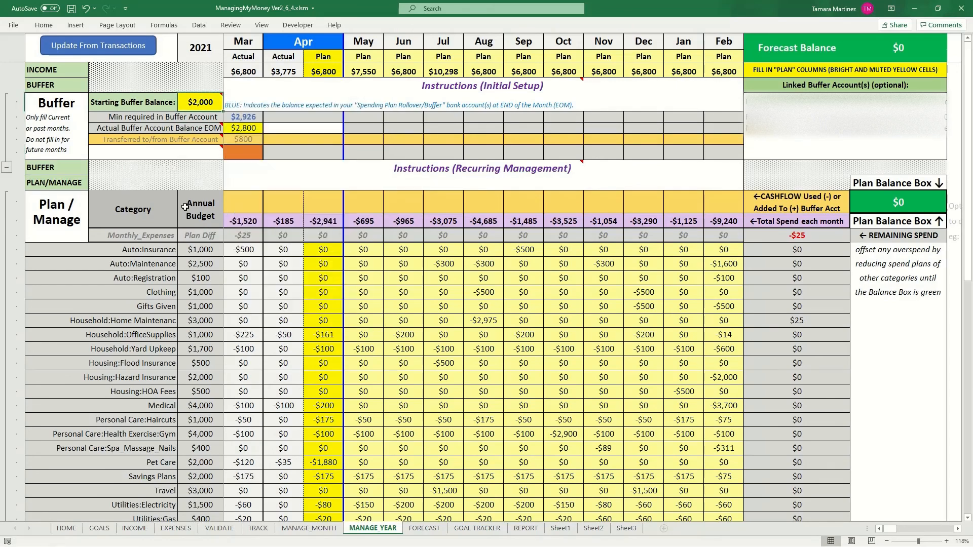
click(242, 129)
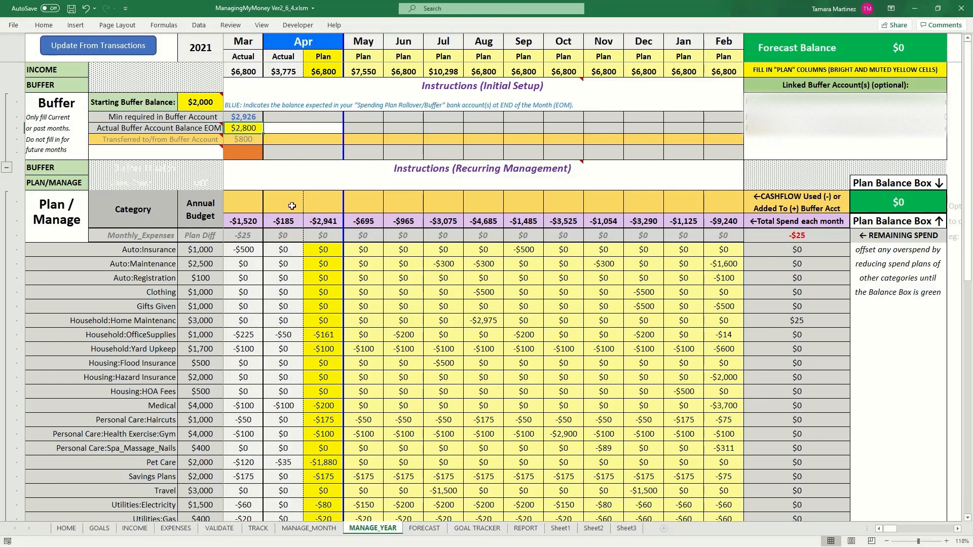
text(29)
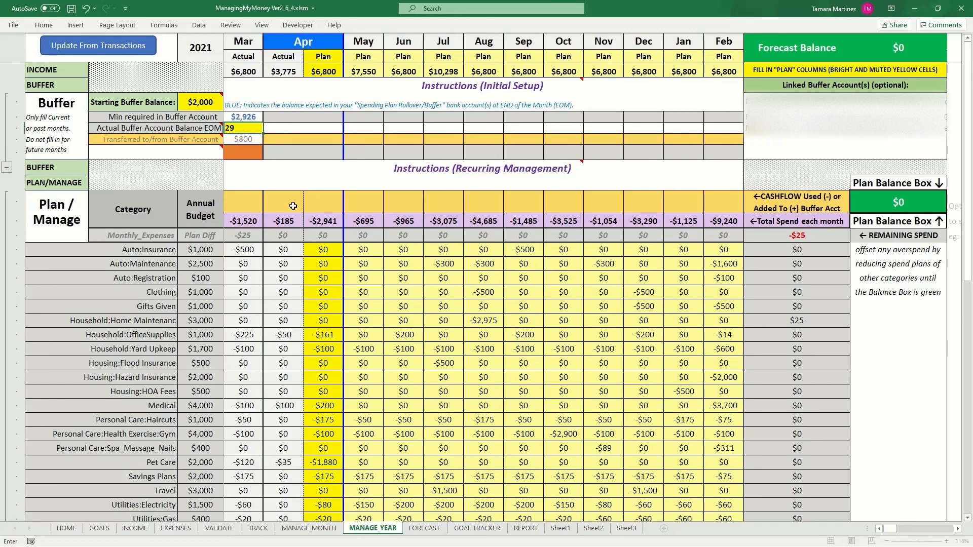
text(26)
key(ctrl+Return)
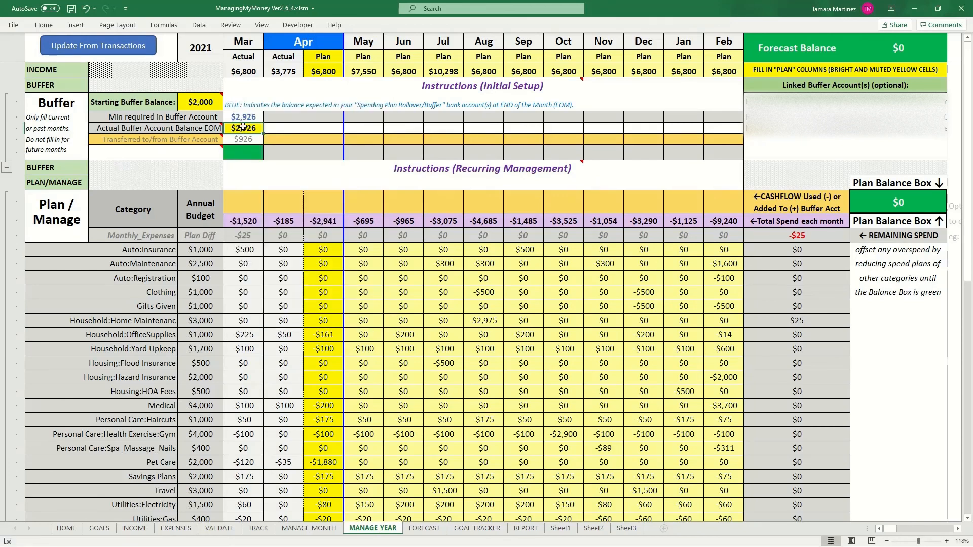
Try March's Actual Buffer Account Balance EOM at 2000 and at 0 to test the buffer status color.
text(2000)
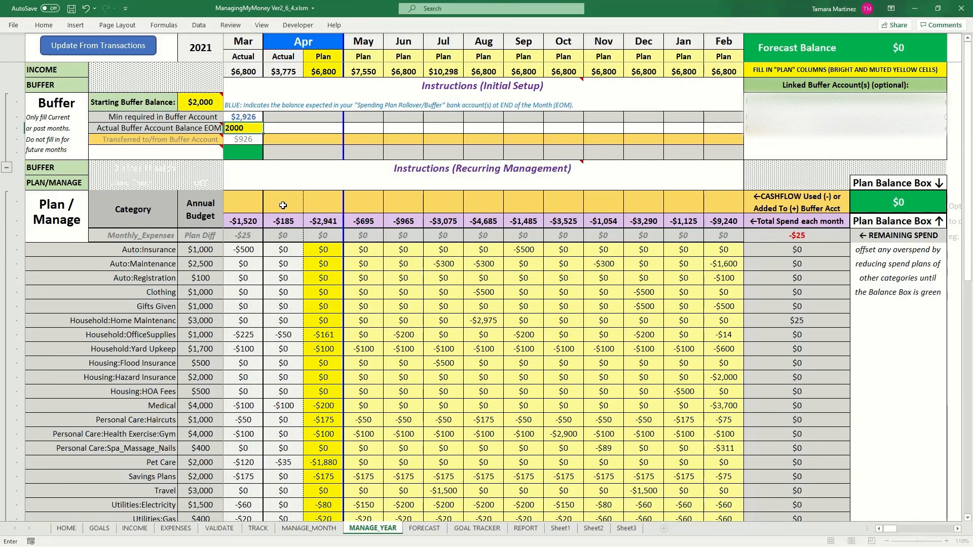
key(Return)
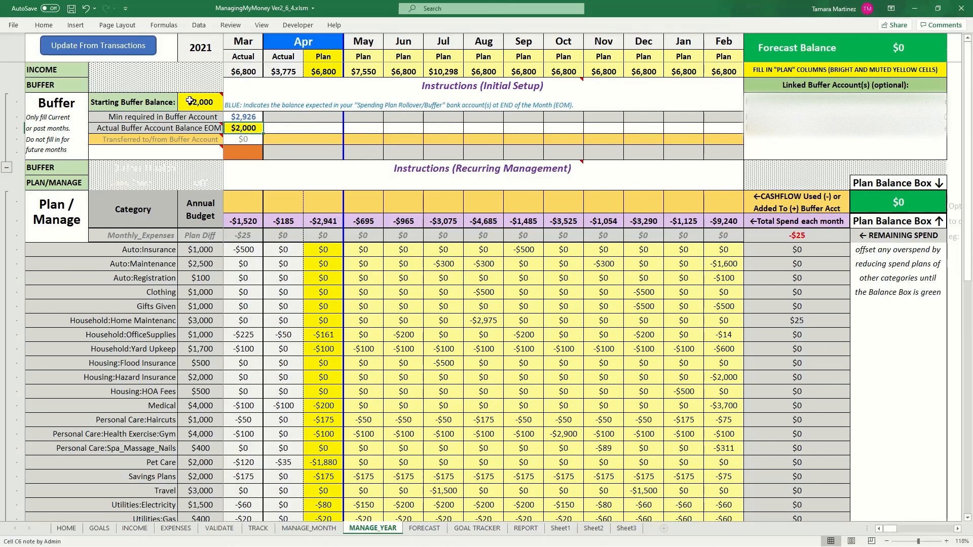
mouse_move(189, 101)
text(0)
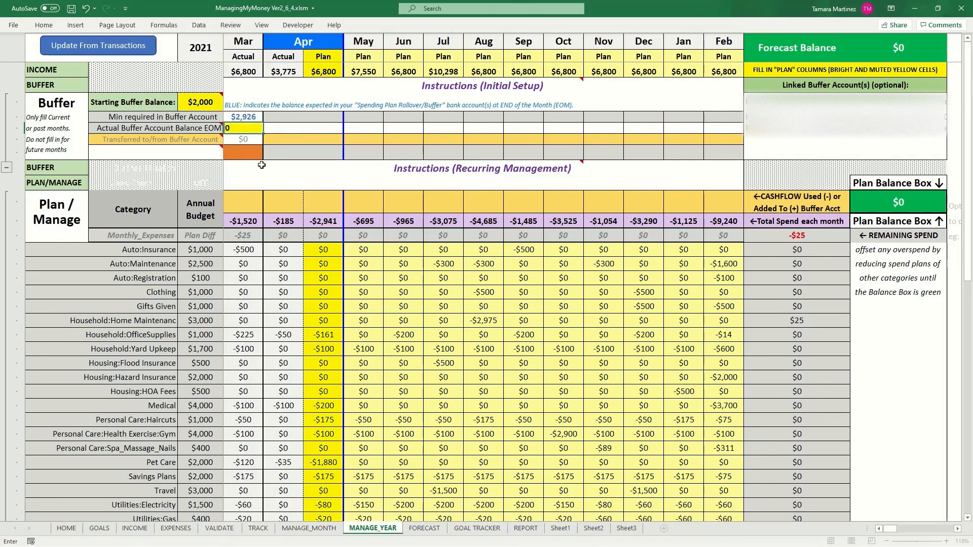
key(Return)
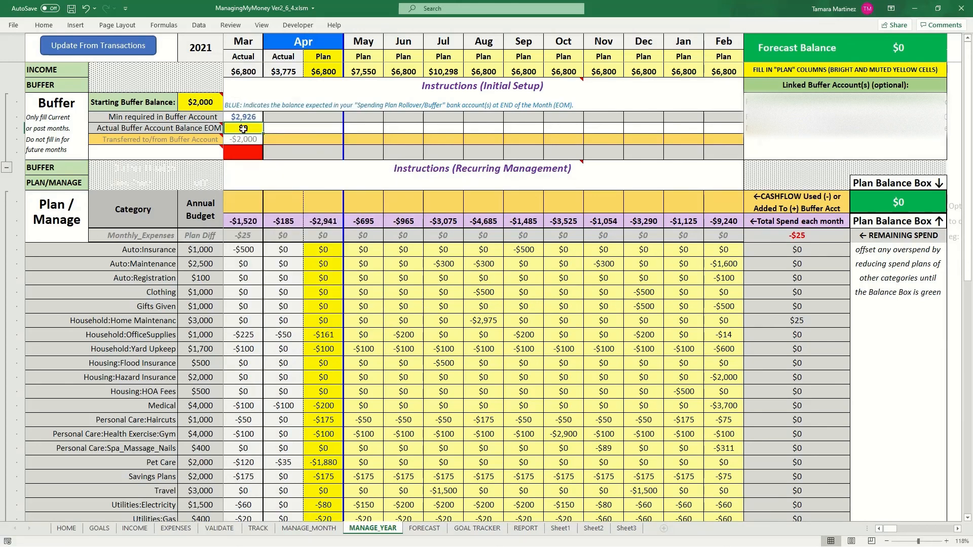
Review the FORECAST cashflow rows and set March's Actual Buffer Account Balance EOM on MANAGE_YEAR back to 2926.
click(424, 528)
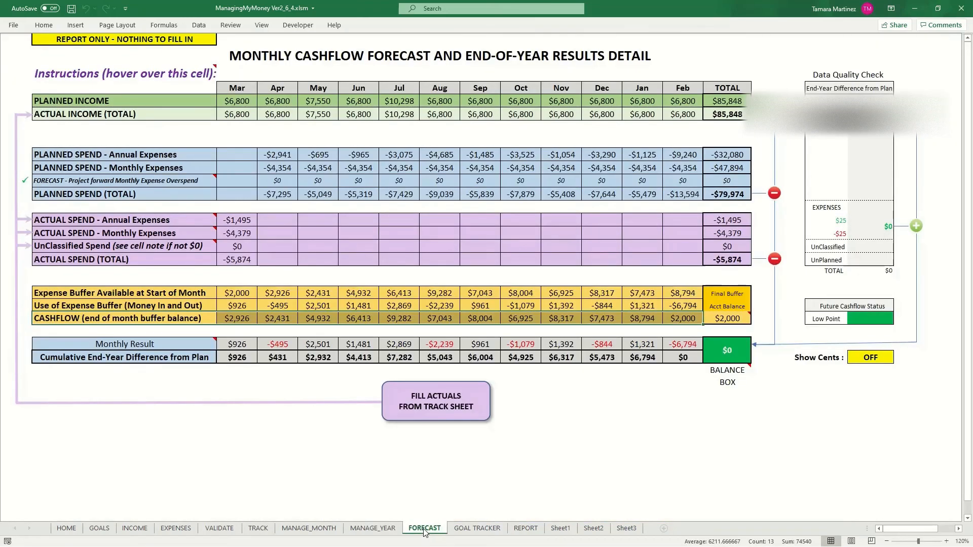
click(375, 528)
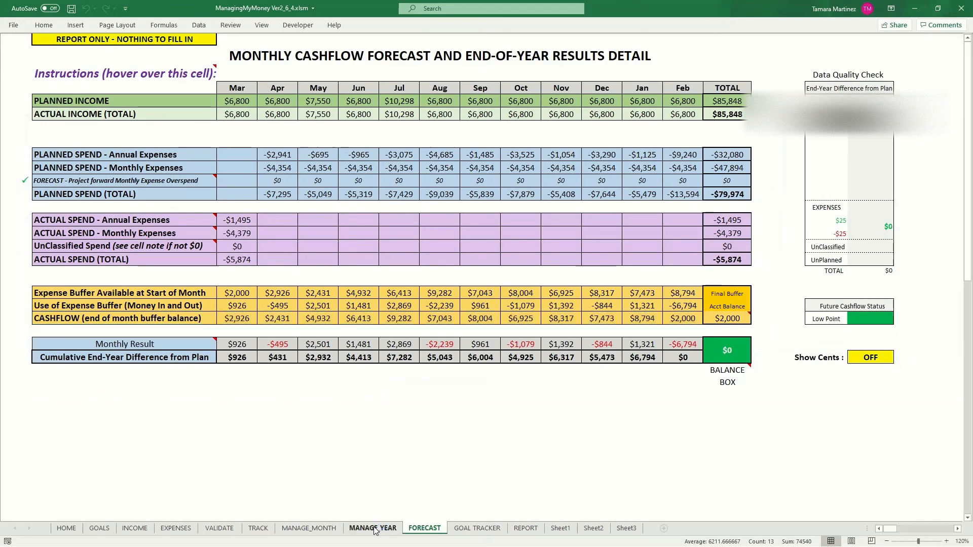
click(248, 129)
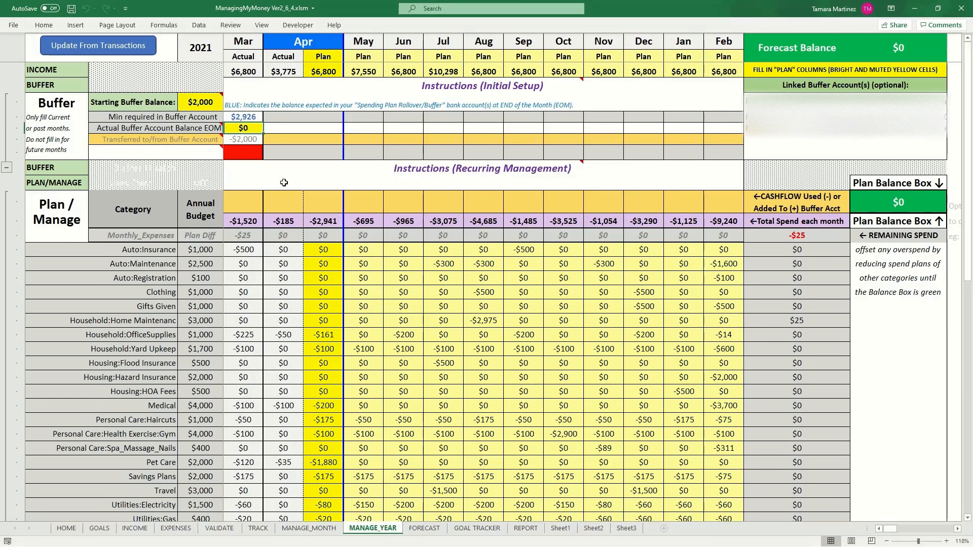
text(2926)
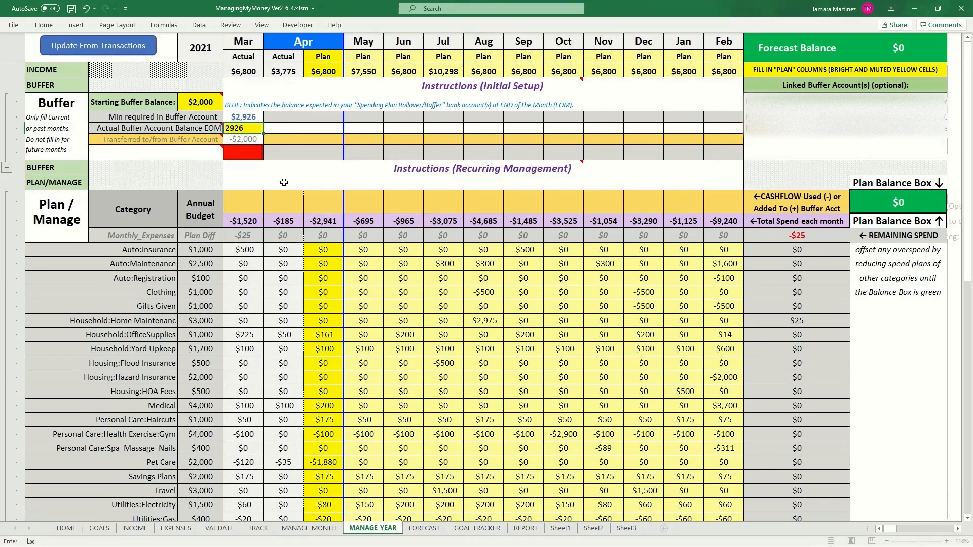
key(Return)
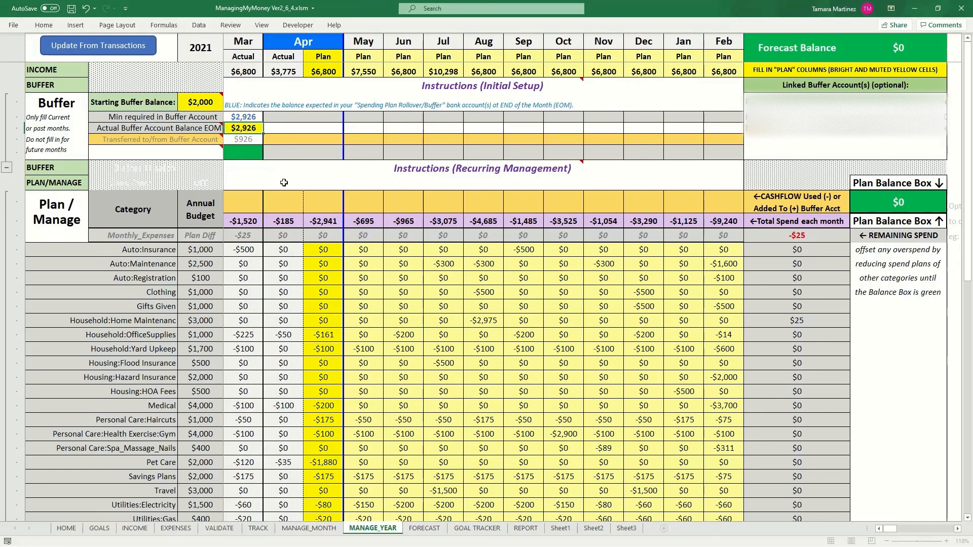